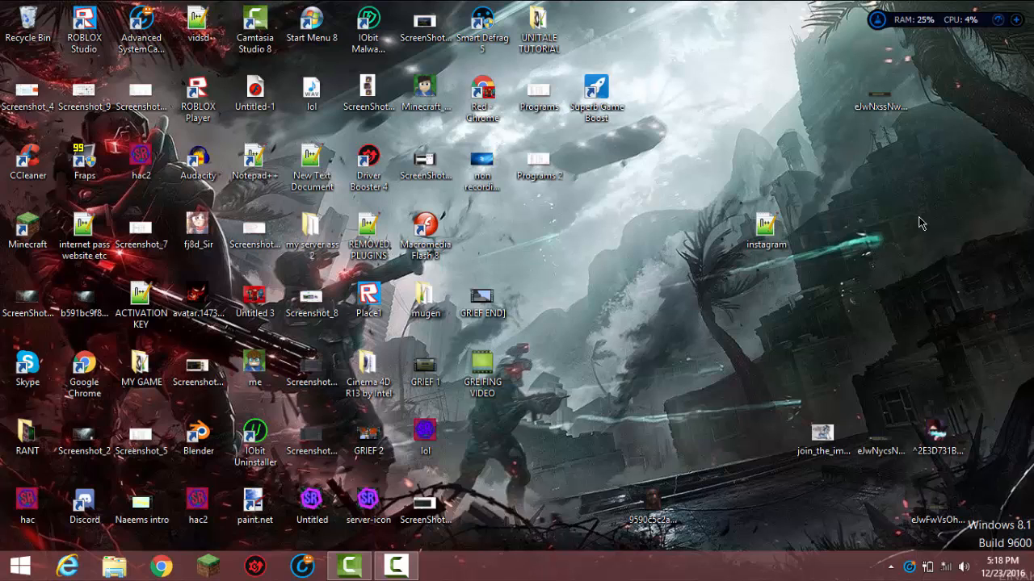
Step: Launch paint.net from the desktop and minimize its window
double_click(249, 505)
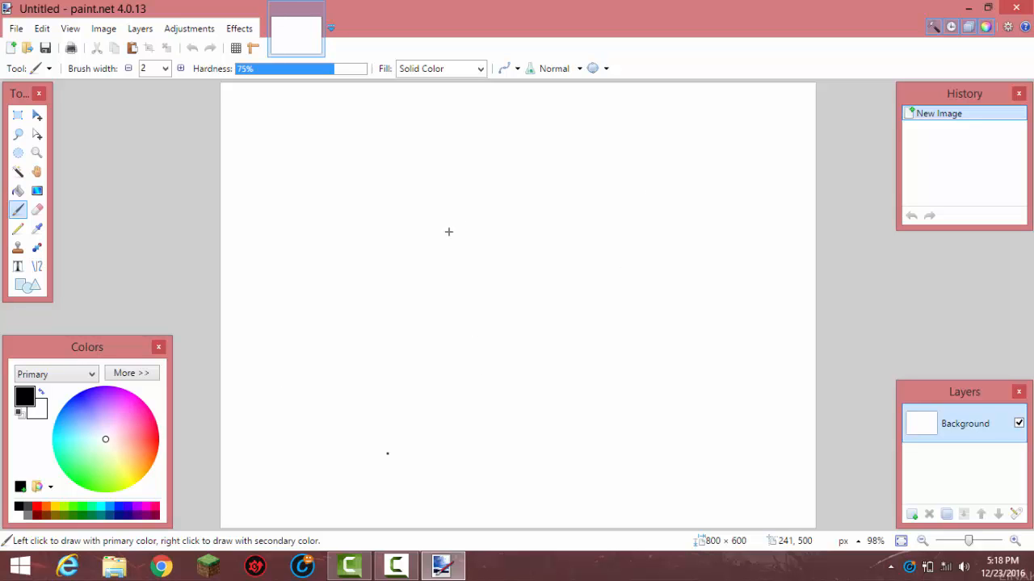
left_click(441, 565)
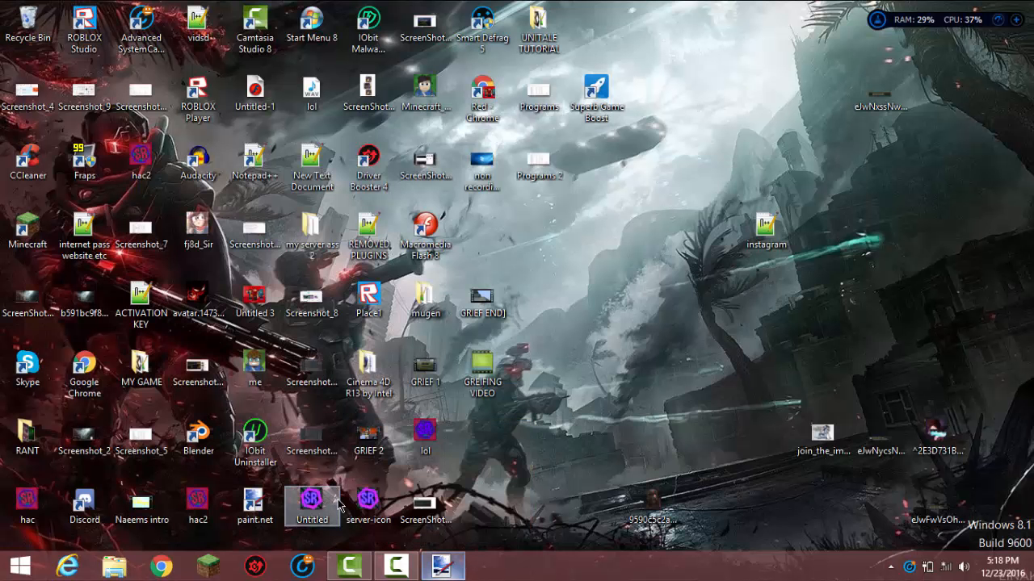
Step: View the server-icon image from the desktop enlarged in Windows Photo Viewer and close it
double_click(359, 502)
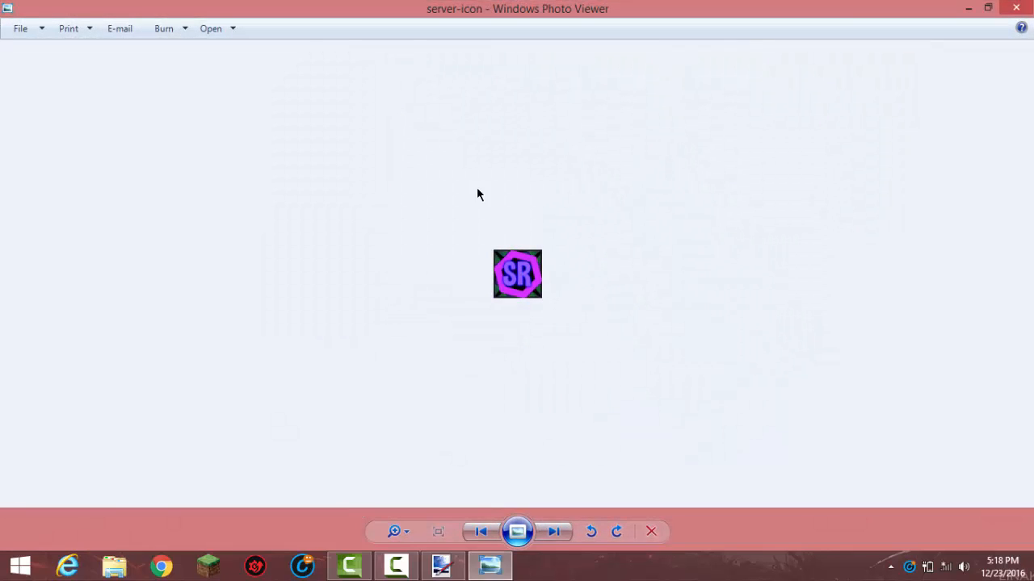
left_click(40, 28)
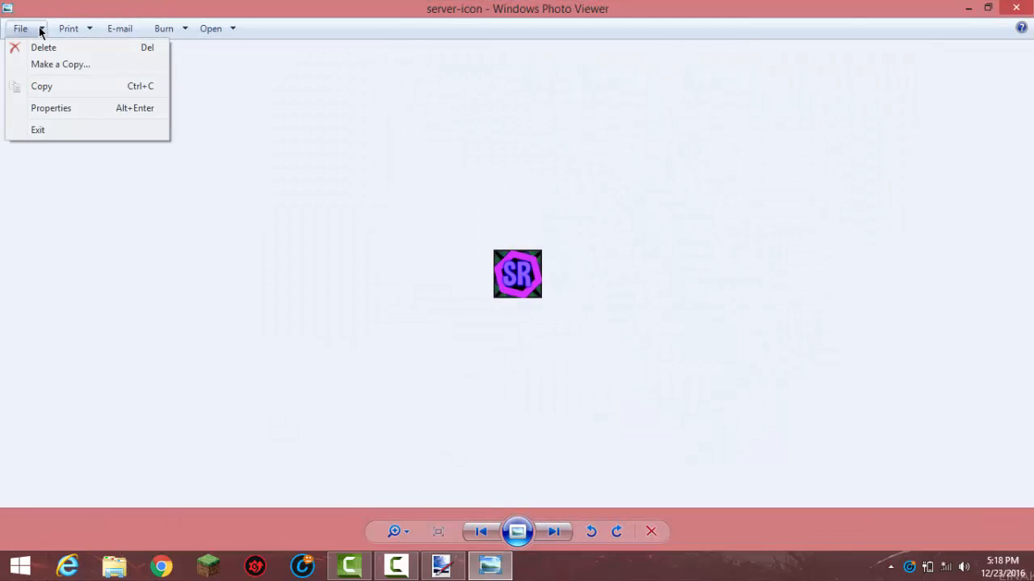
left_click(41, 27)
left_click(394, 530)
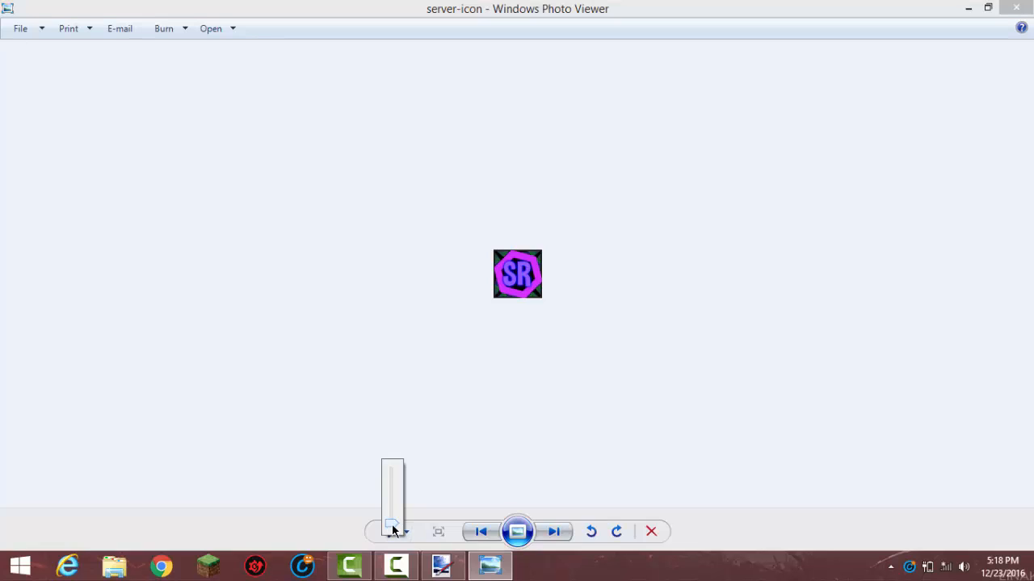
left_click_drag(393, 524, 392, 498)
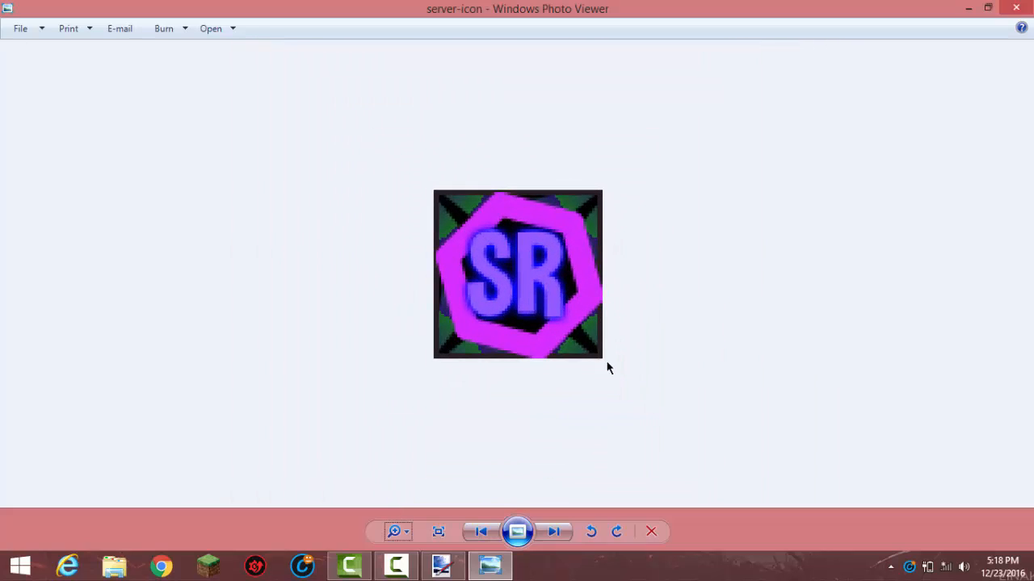
left_click(1028, 3)
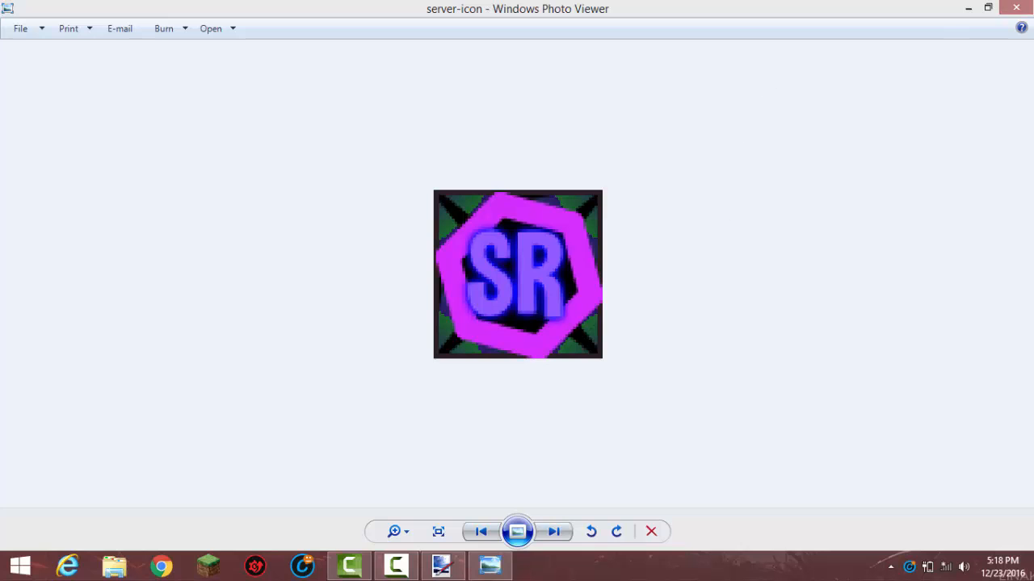
left_click(1015, 7)
Step: View the hac2 image beside the paint.net shortcut enlarged in Windows Photo Viewer and close it
left_click(198, 504)
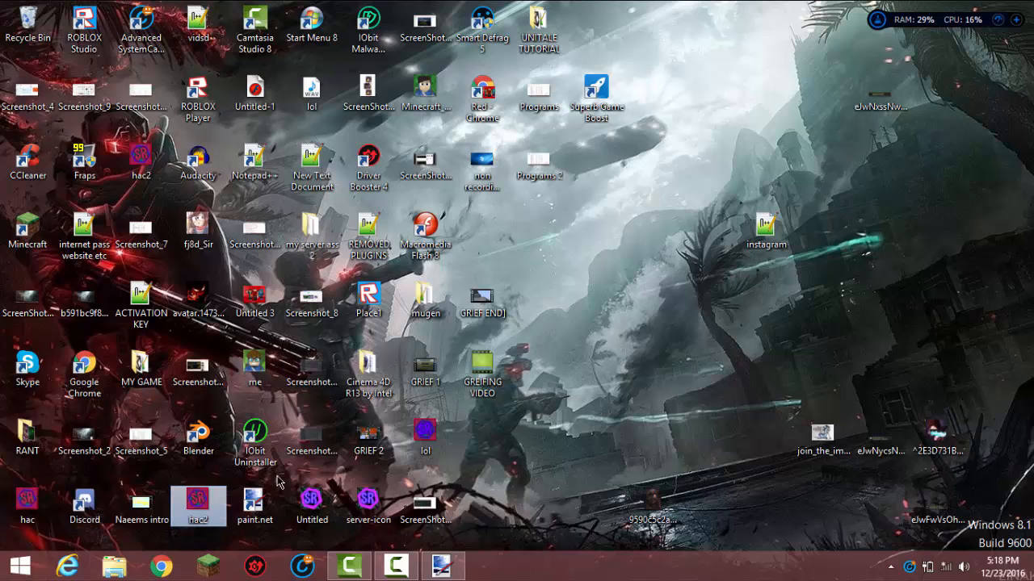
double_click(192, 507)
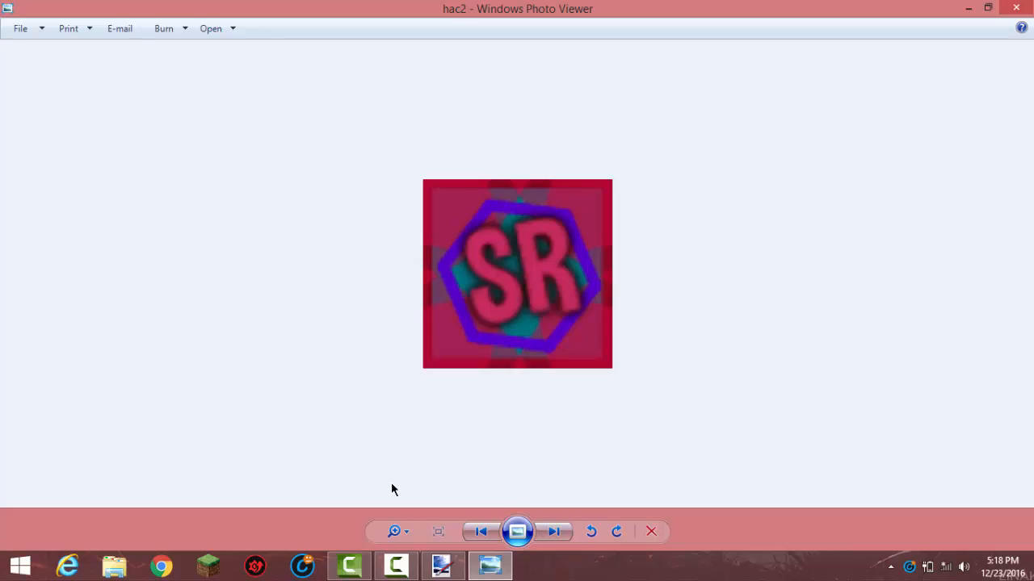
left_click(392, 529)
left_click_drag(391, 526, 392, 501)
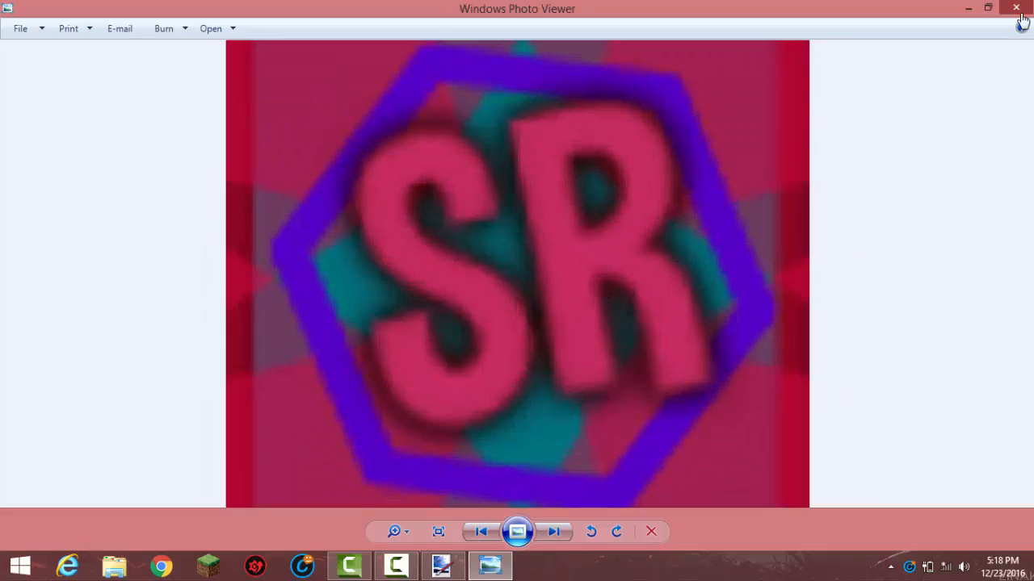
left_click(1018, 10)
Step: Switch back to paint.net and look through the available effects and adjustments
left_click(459, 565)
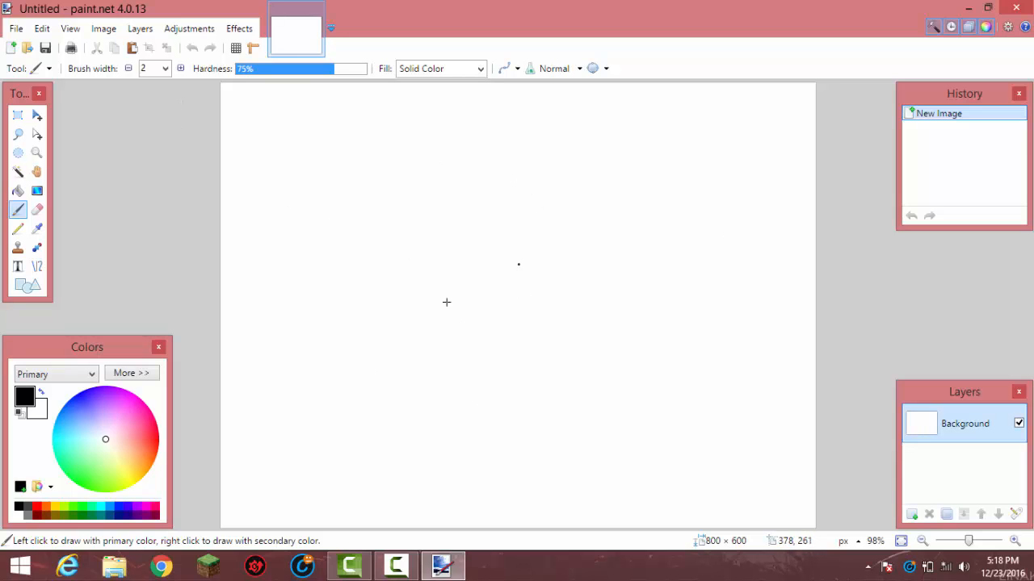
left_click(239, 29)
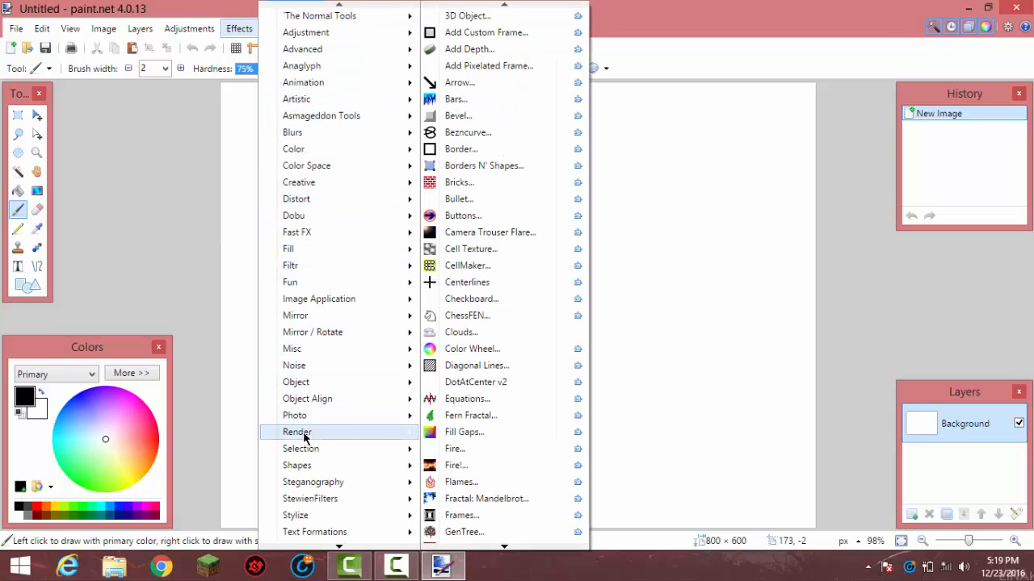
mouse_move(370, 91)
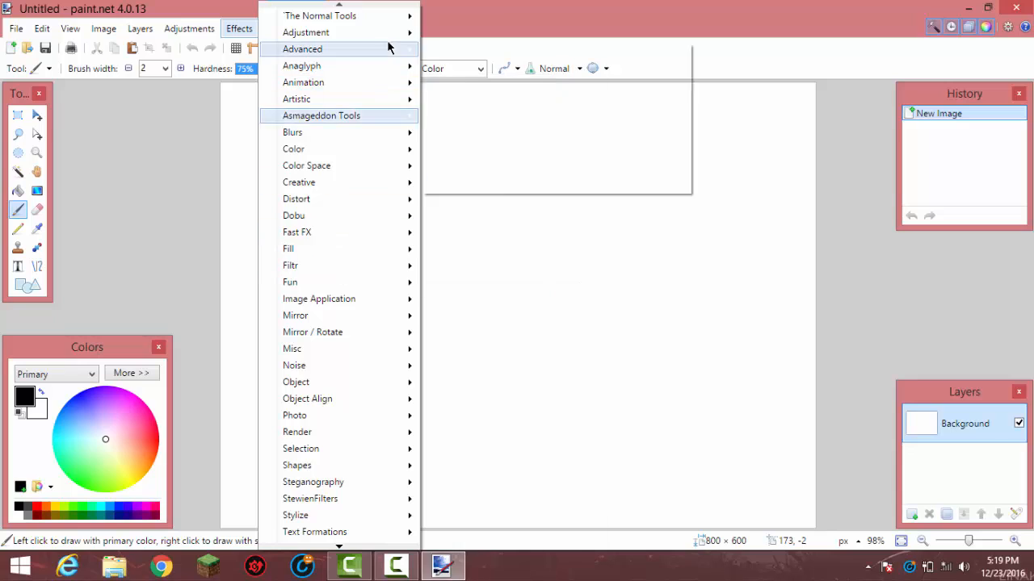
left_click(242, 30)
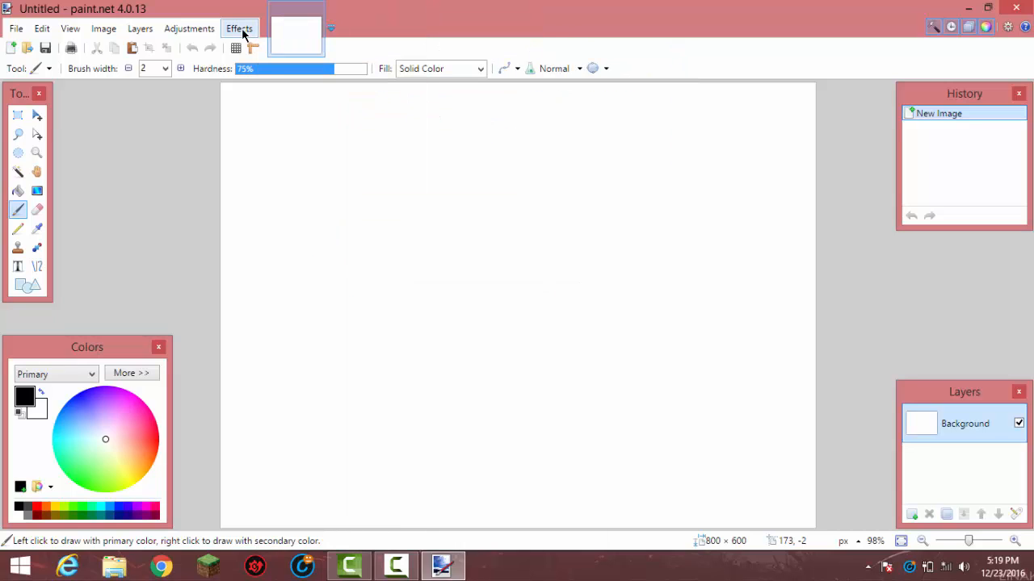
left_click(194, 28)
left_click(194, 26)
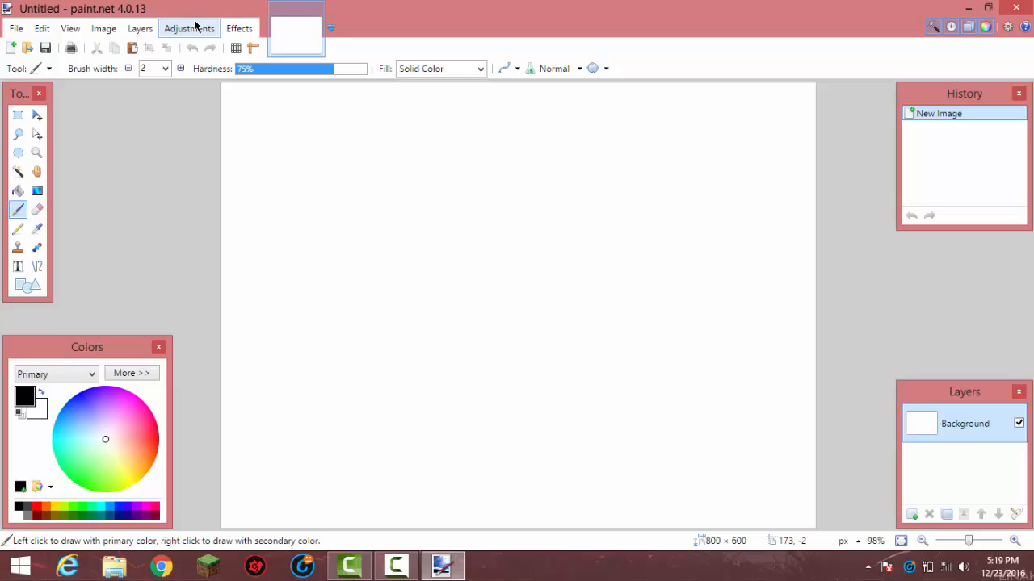
left_click(194, 26)
left_click(194, 26)
Step: Create a new blank image 64 pixels wide and 64 pixels high
left_click(20, 31)
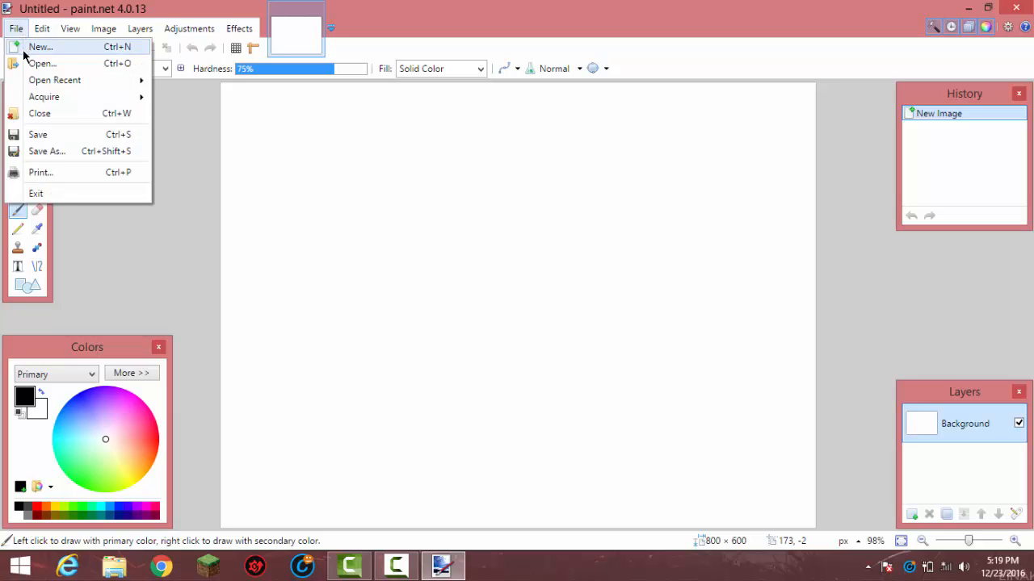
left_click(21, 44)
type("6")
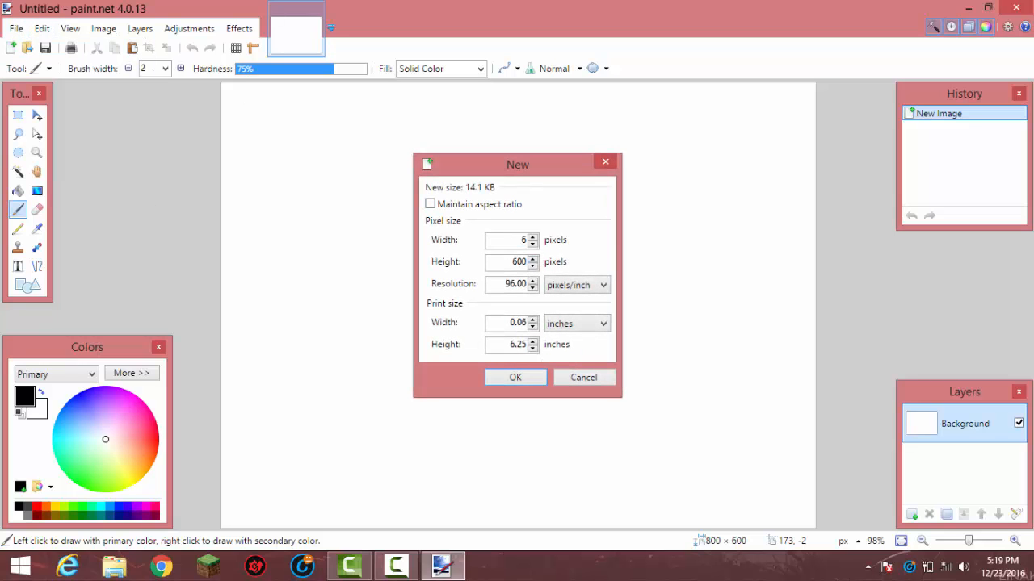
type("4")
double_click(518, 261)
type("64")
left_click(510, 378)
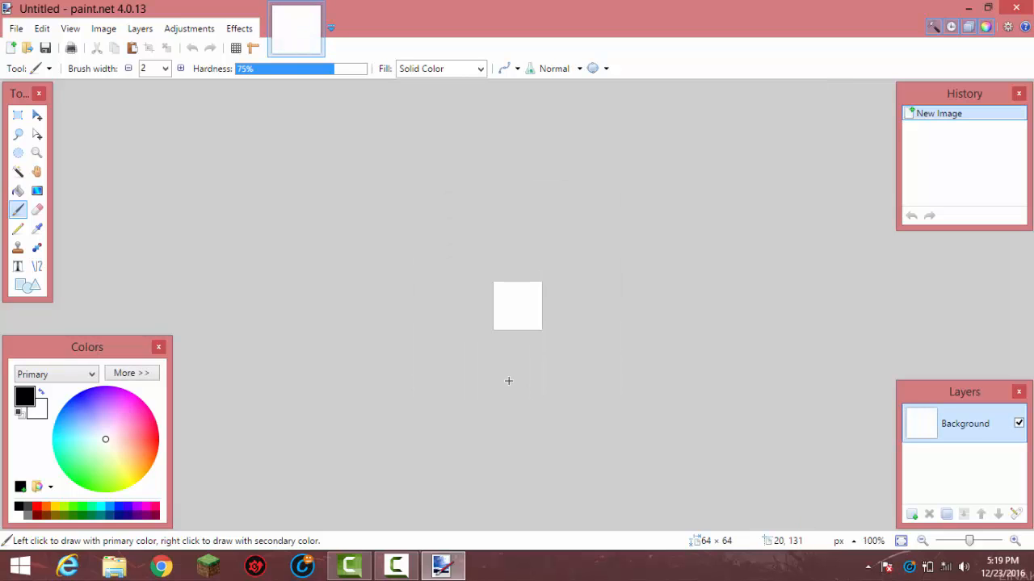
Step: Select the entire white background with the Magic Wand and erase it to leave a transparent canvas
scroll(508, 380, "up", 5)
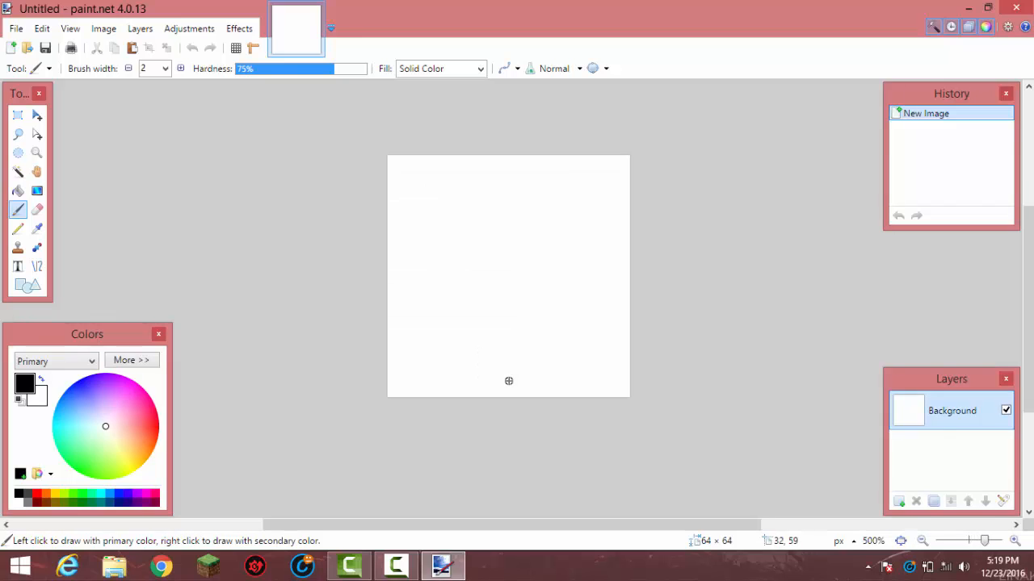
scroll(508, 380, "up", 1)
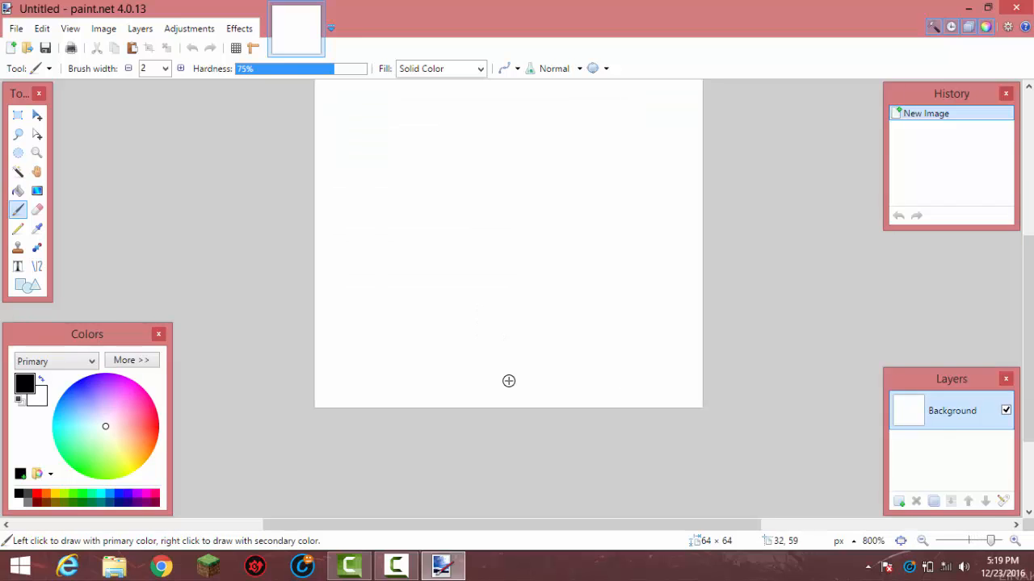
scroll(509, 380, "down", 1)
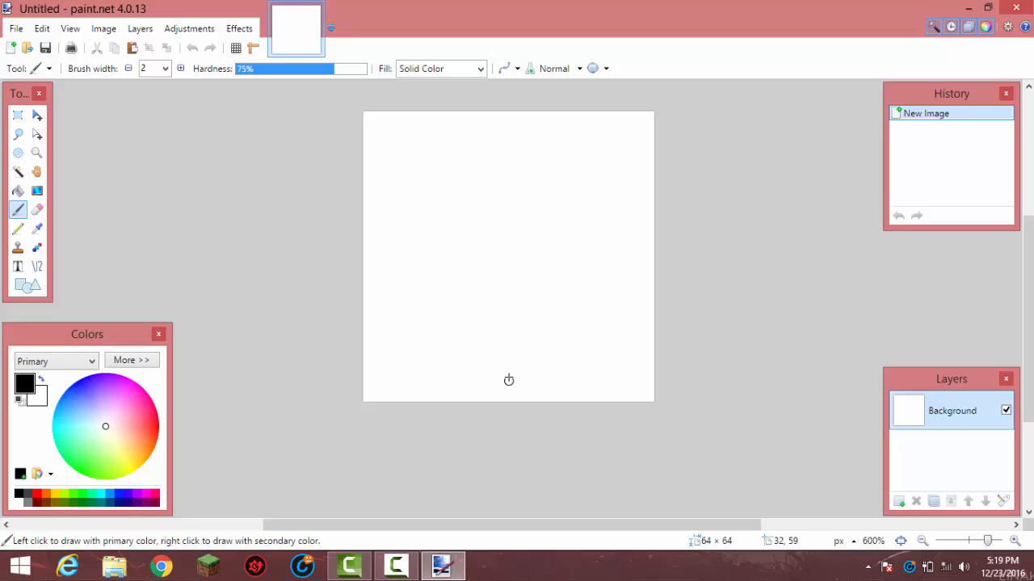
left_click_drag(1030, 270, 1031, 249)
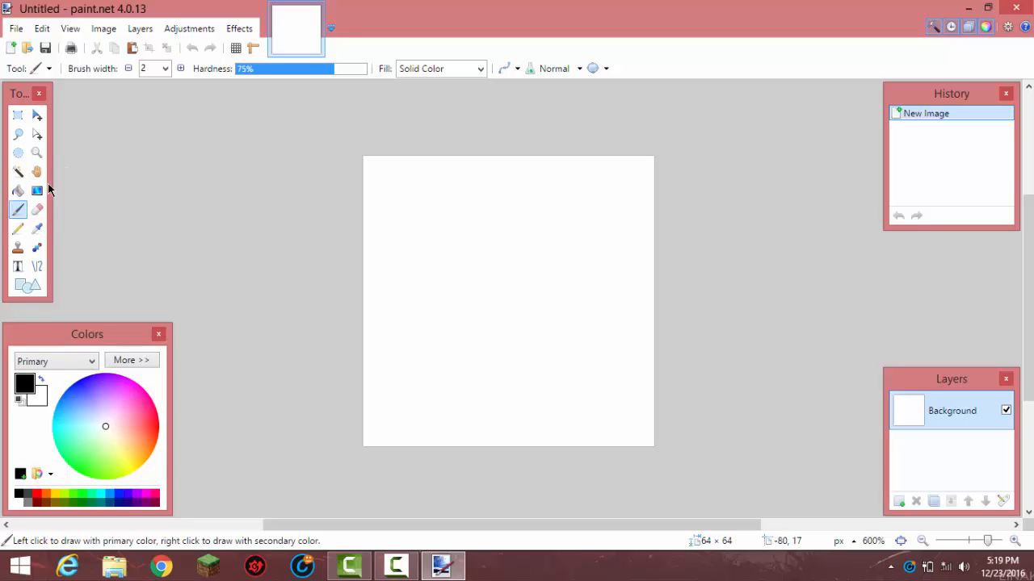
left_click(19, 172)
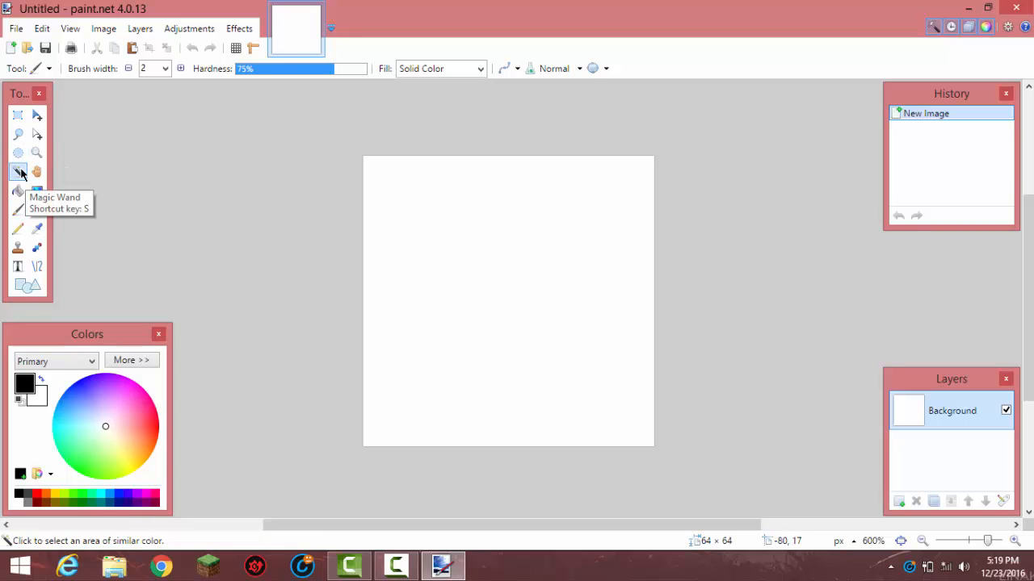
left_click(535, 249)
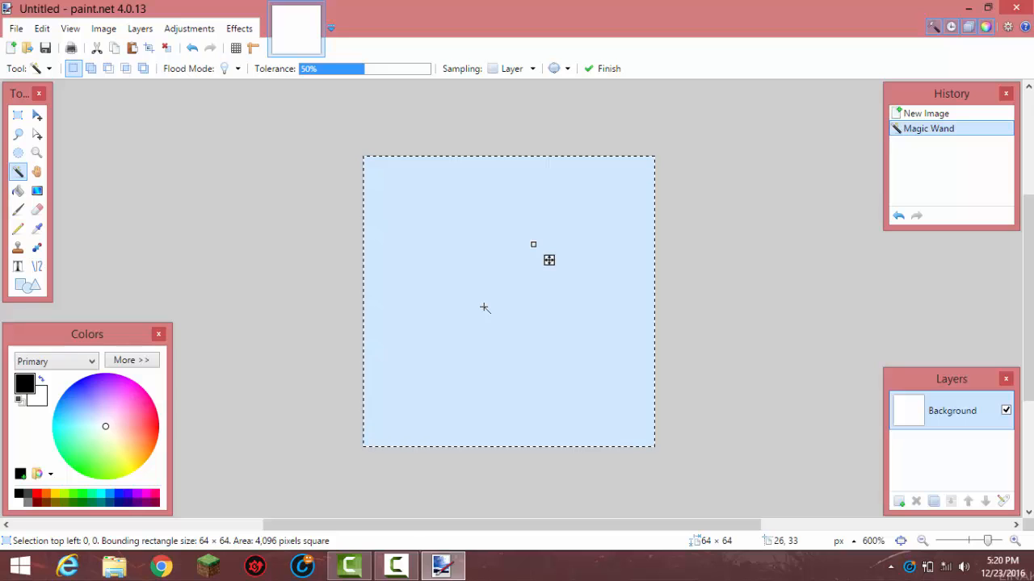
key("Delete")
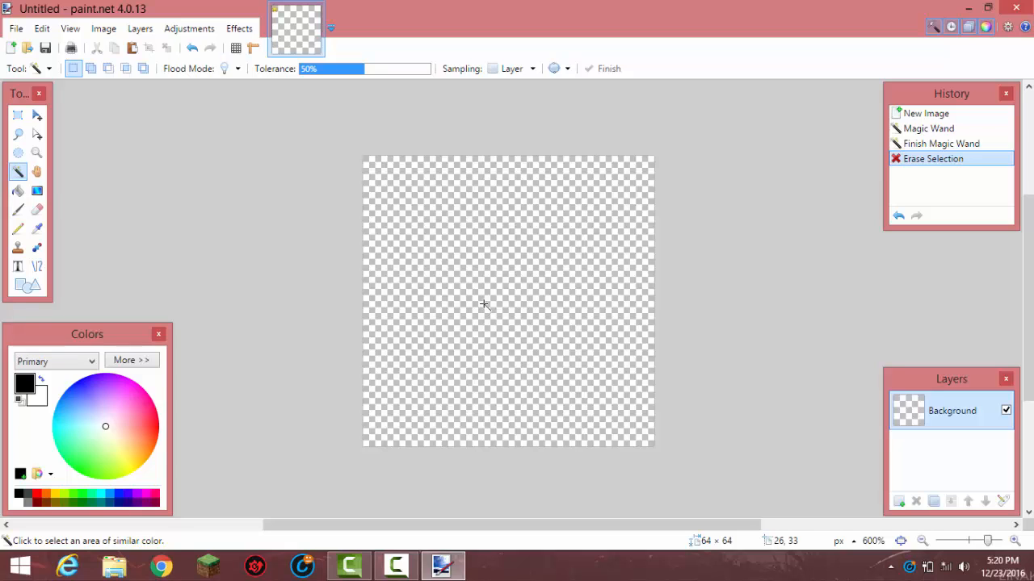
Step: Set the Text tool's font to Dimbo and place a text cursor in the left half of the canvas
left_click(17, 266)
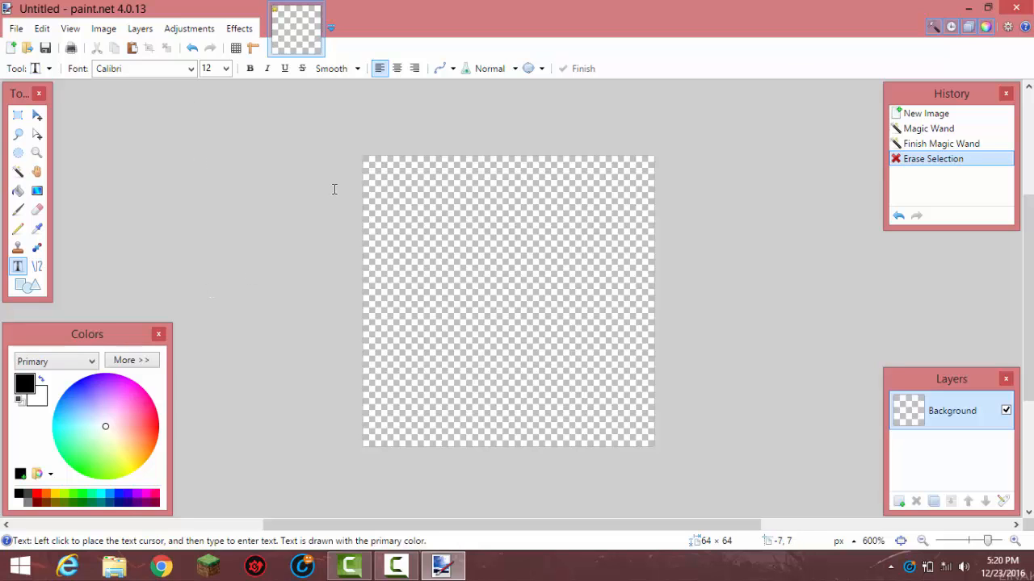
left_click(191, 69)
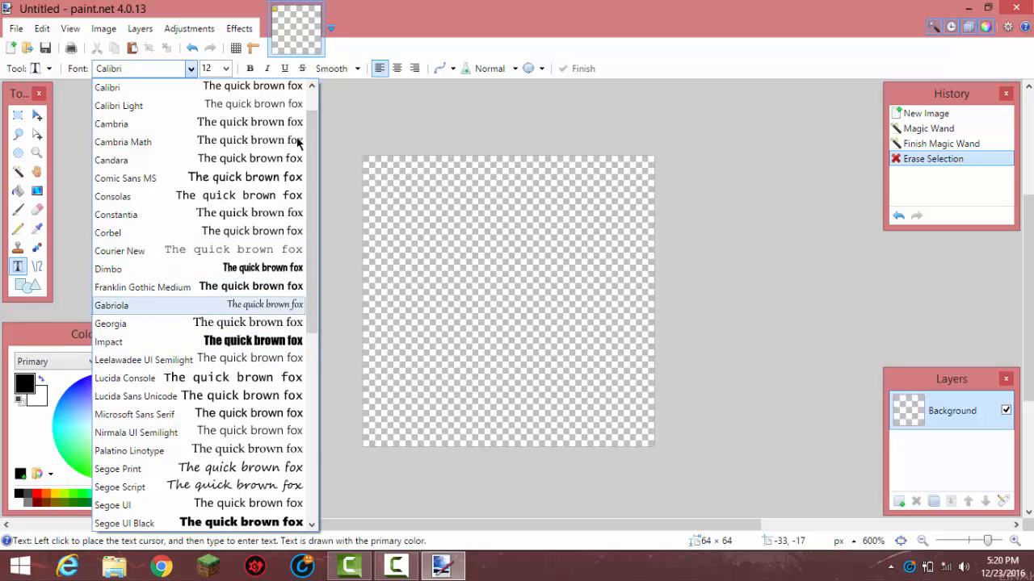
left_click(113, 269)
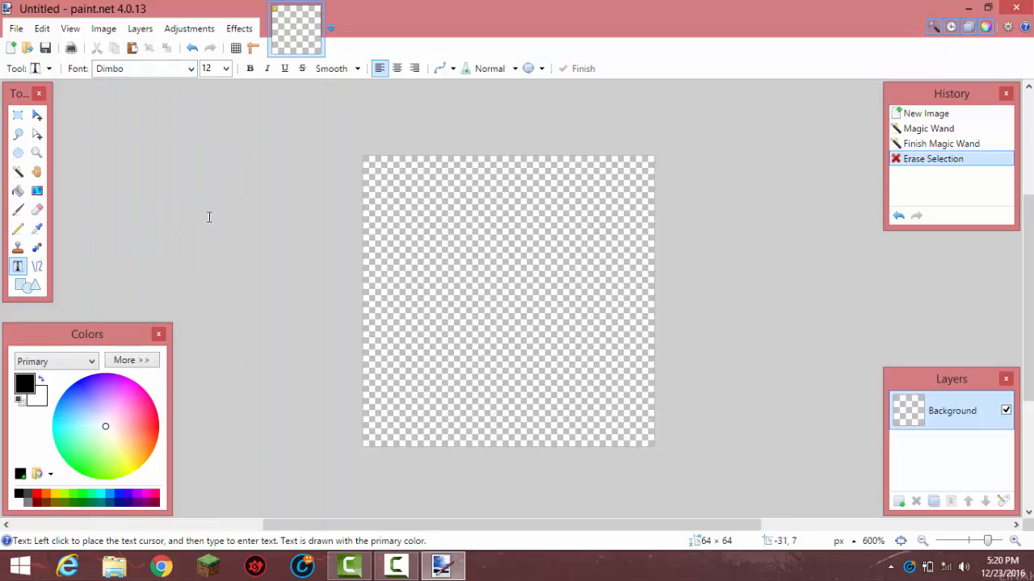
left_click(434, 295)
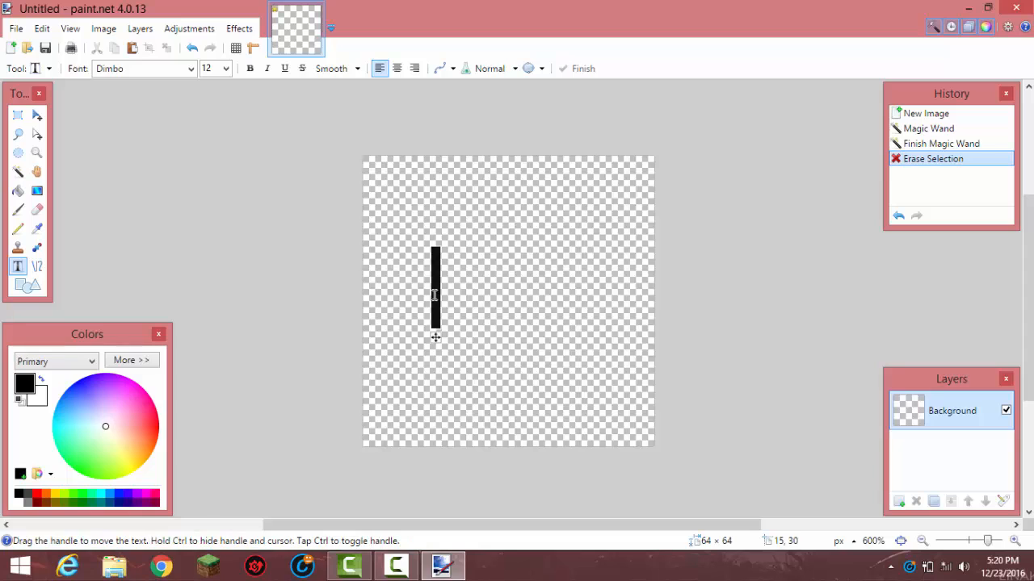
Step: Try the letters SR and a row of S letters as sample text, and clear them all
type("S")
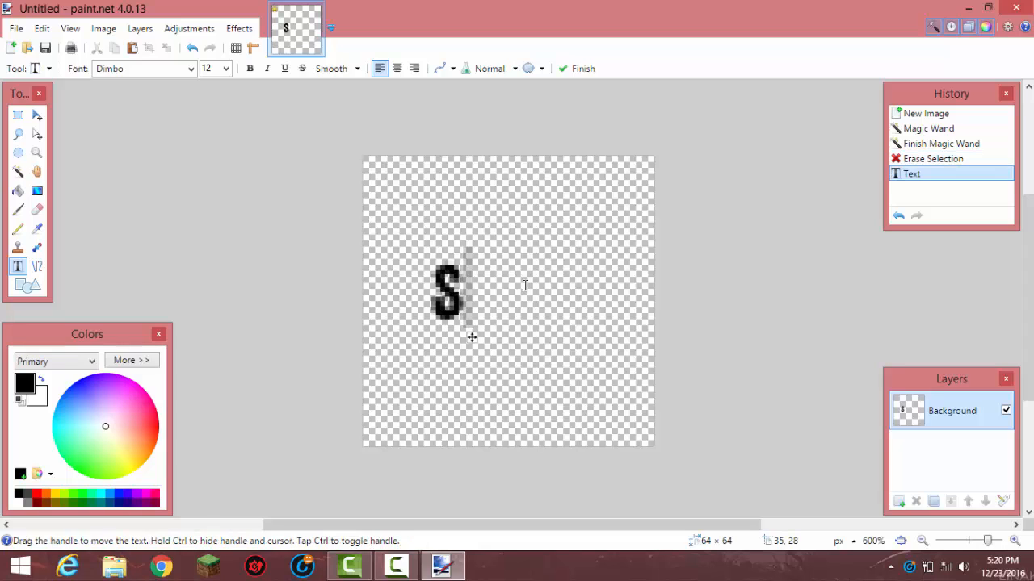
type("R")
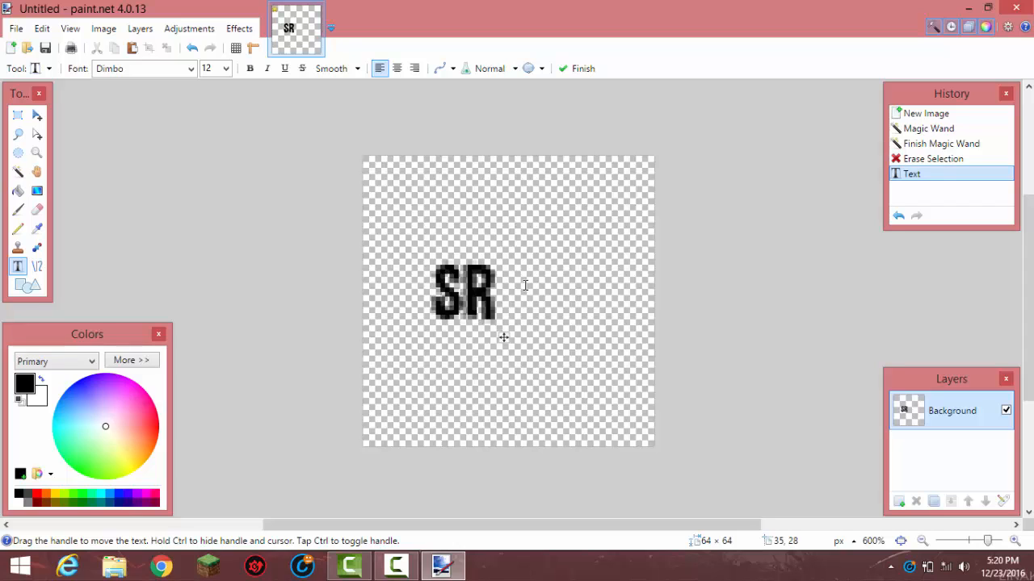
key("BackSpace")
type("SSSS")
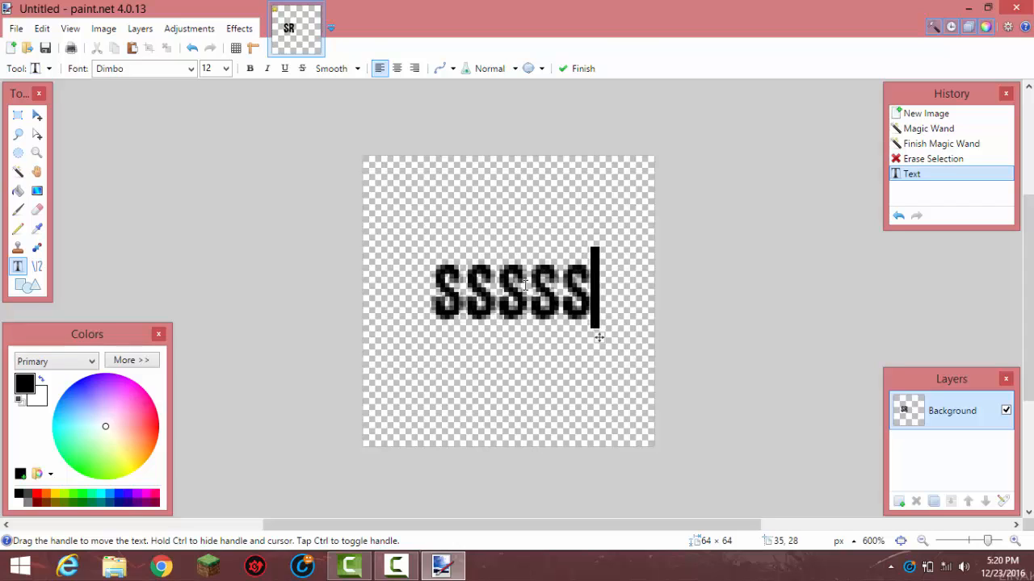
type("S")
key("BackSpace")
key("BackSpace")
key("BackSpace")
key("BackSpace")
key("BackSpace")
key("BackSpace")
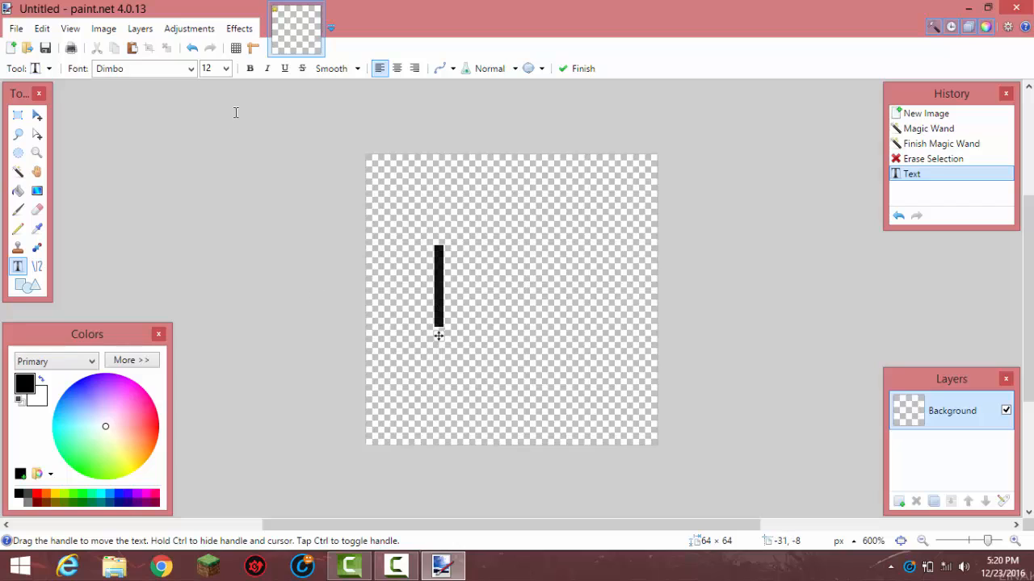
Step: Set the text size to 28, try the letters SR at that size, and clear them
left_click(225, 70)
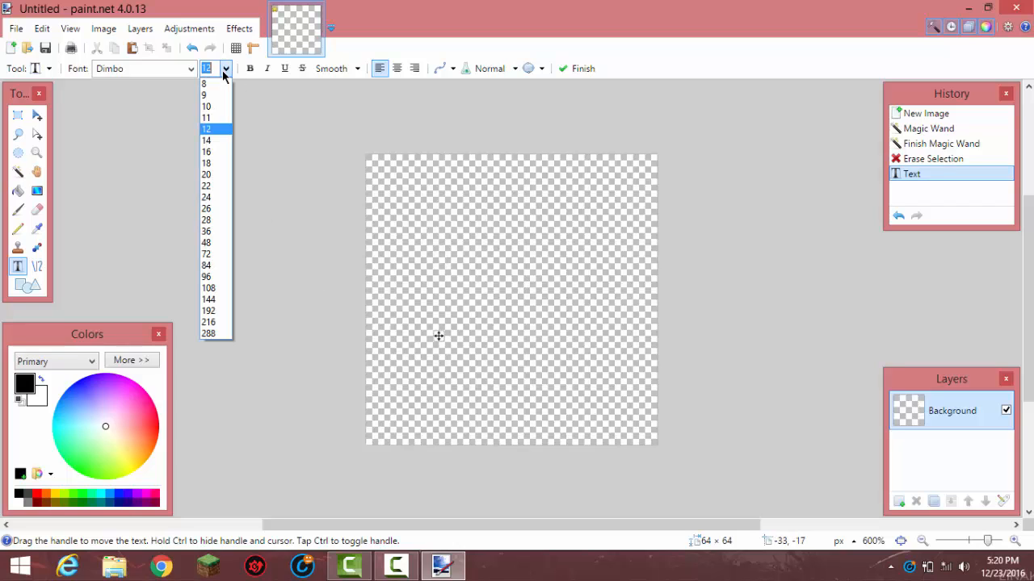
left_click(209, 220)
type("SR")
key("BackSpace")
key("BackSpace")
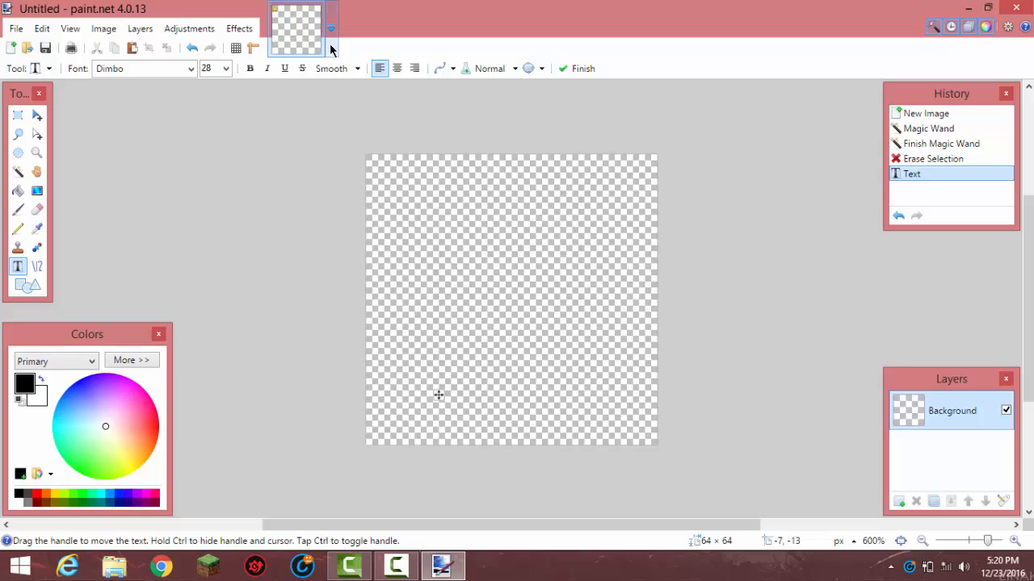
Step: Enter the letters SR on the canvas at text size 32 and colour them purple
left_click(214, 70)
type("3")
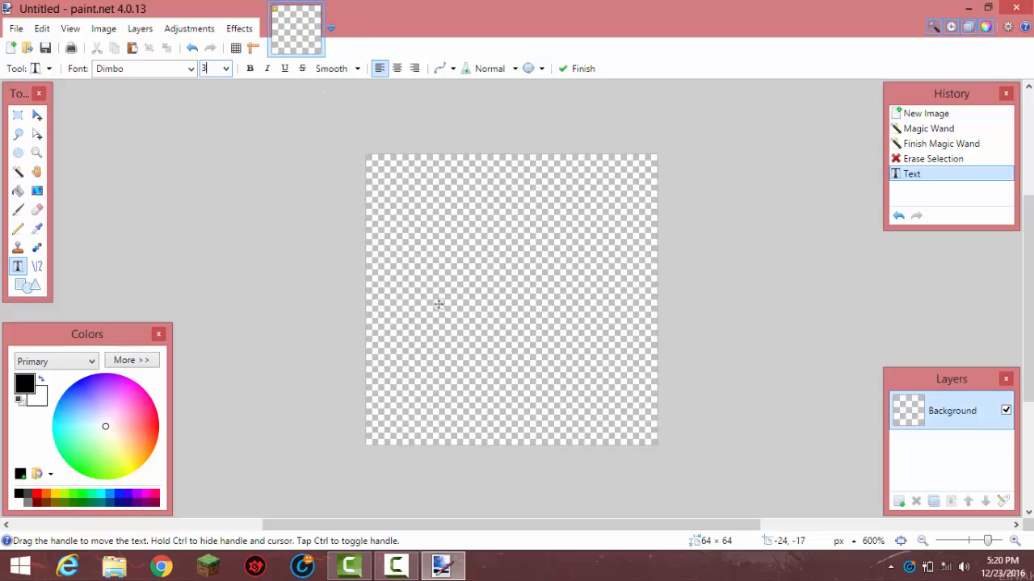
type("2")
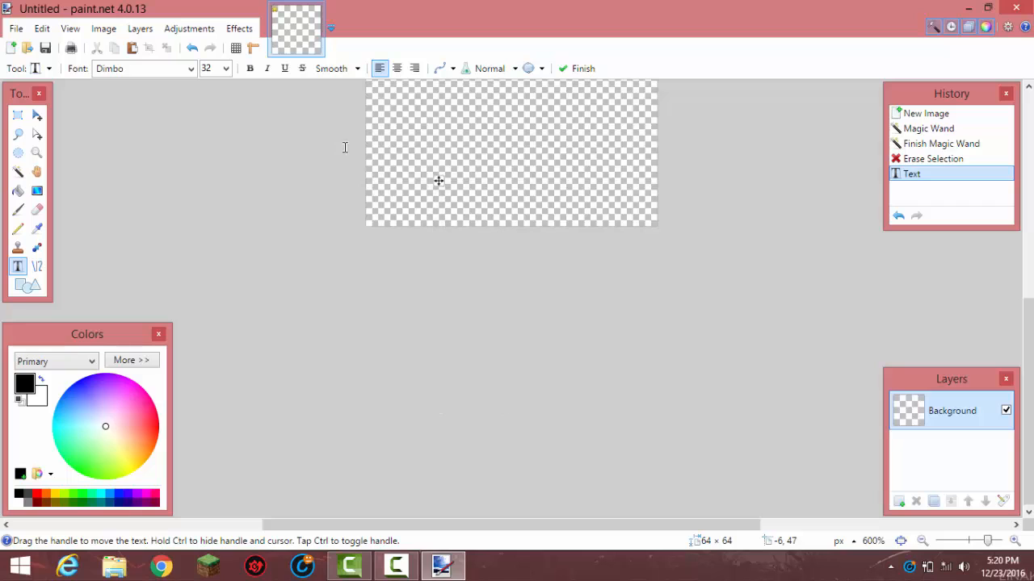
left_click_drag(1027, 355, 1026, 272)
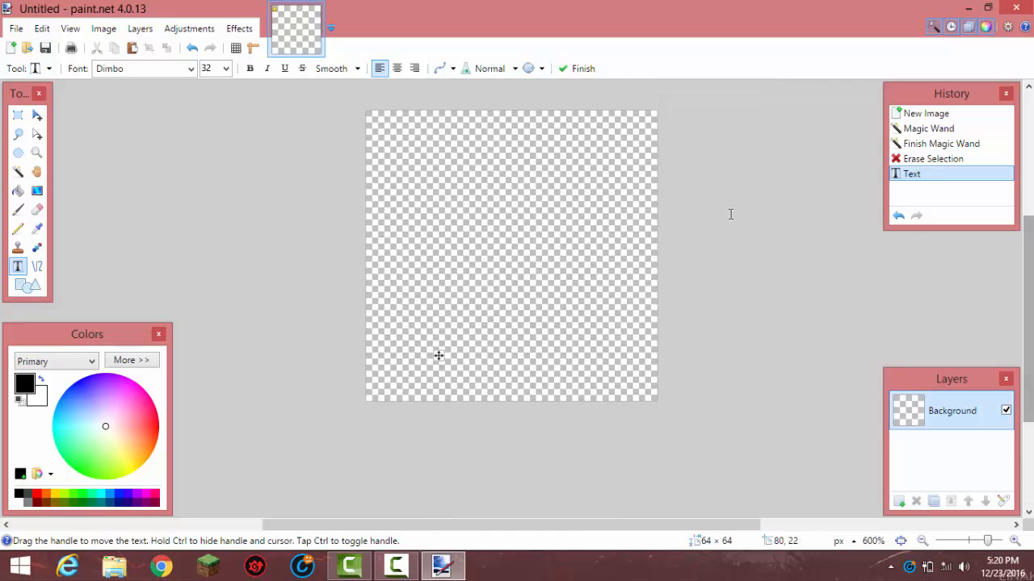
type("SR")
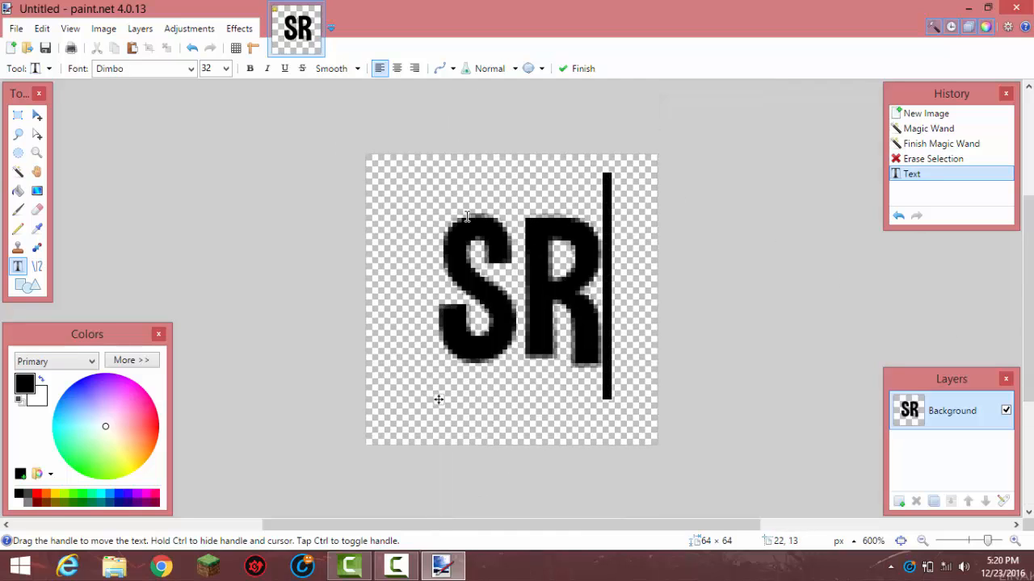
key("BackSpace")
key("BackSpace")
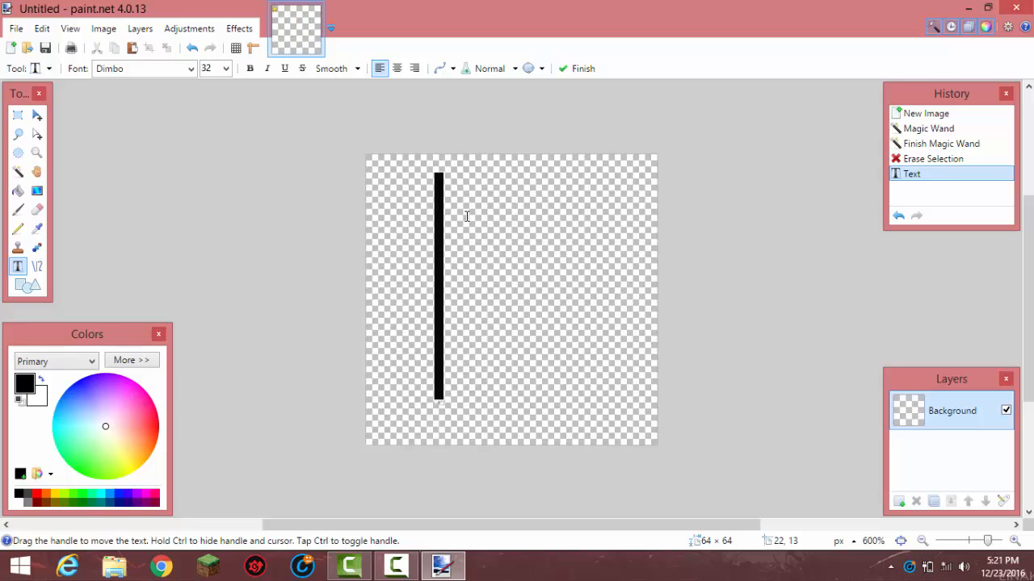
type("S")
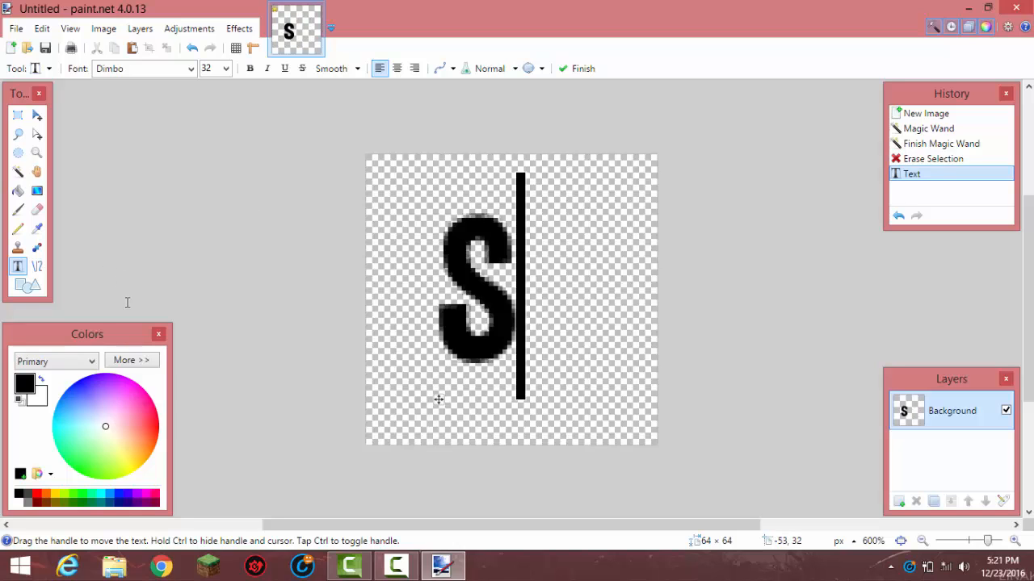
type("R")
left_click_drag(98, 408, 109, 377)
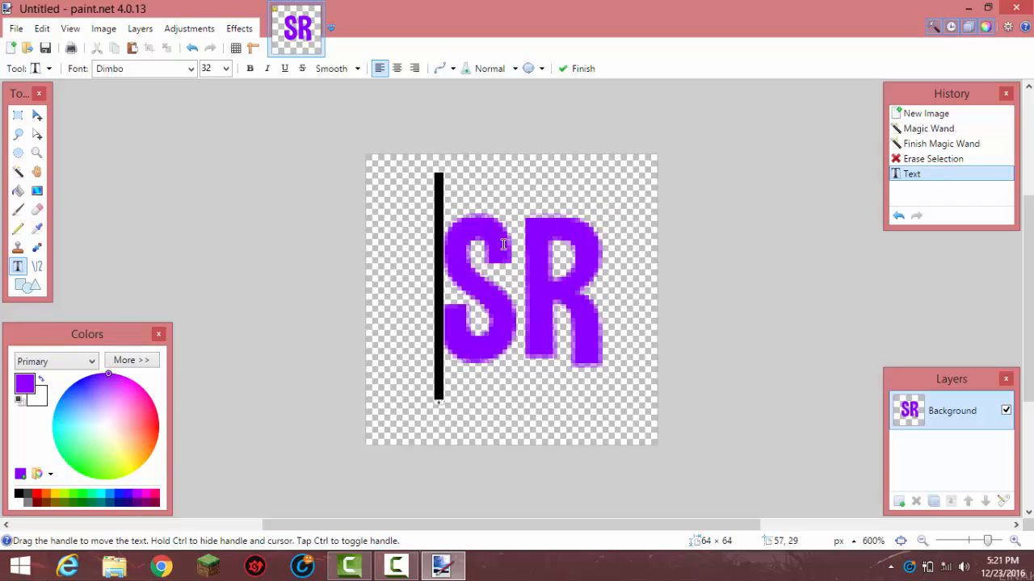
Step: Try a row of G letters in place of SR, clear them, and re-enter the letters SR
left_click(594, 291)
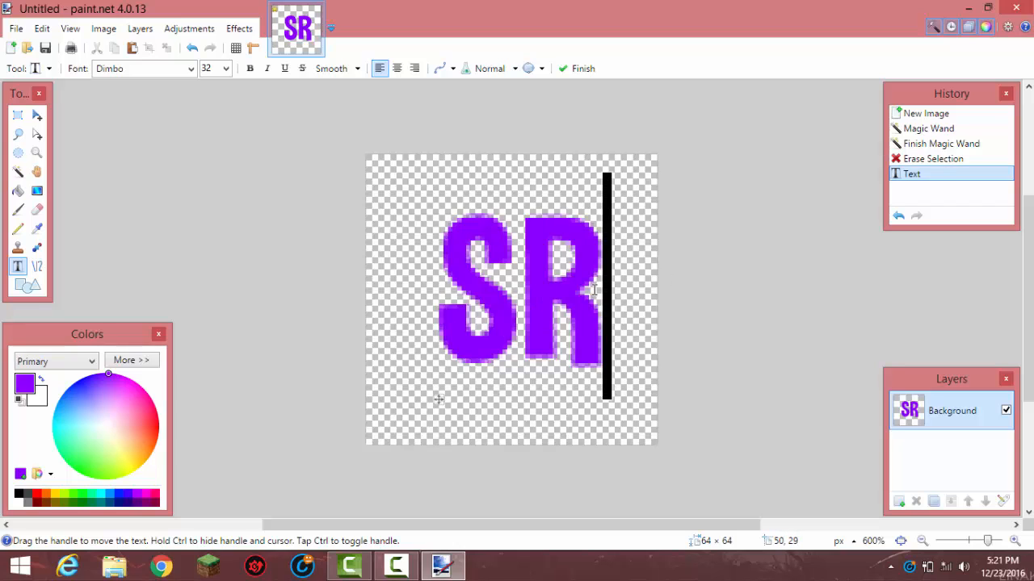
key("BackSpace")
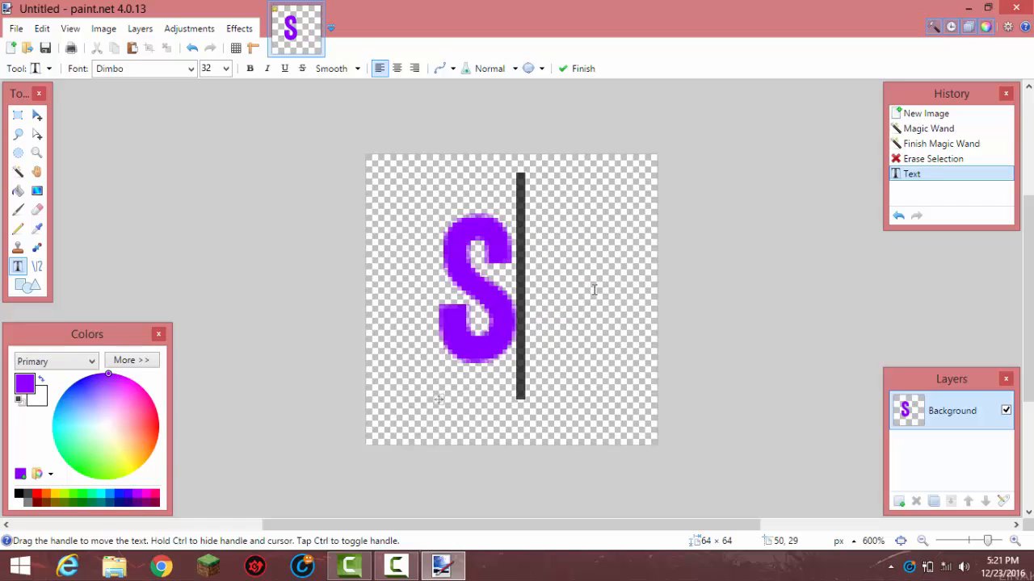
key("BackSpace")
type("GGGG")
key("BackSpace")
key("BackSpace")
key("BackSpace")
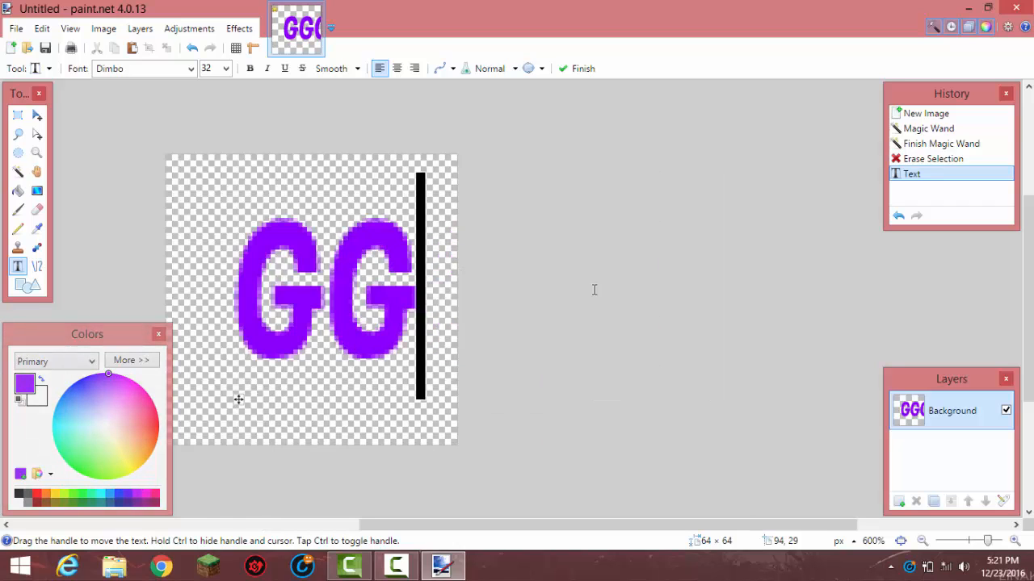
key("BackSpace")
type("S")
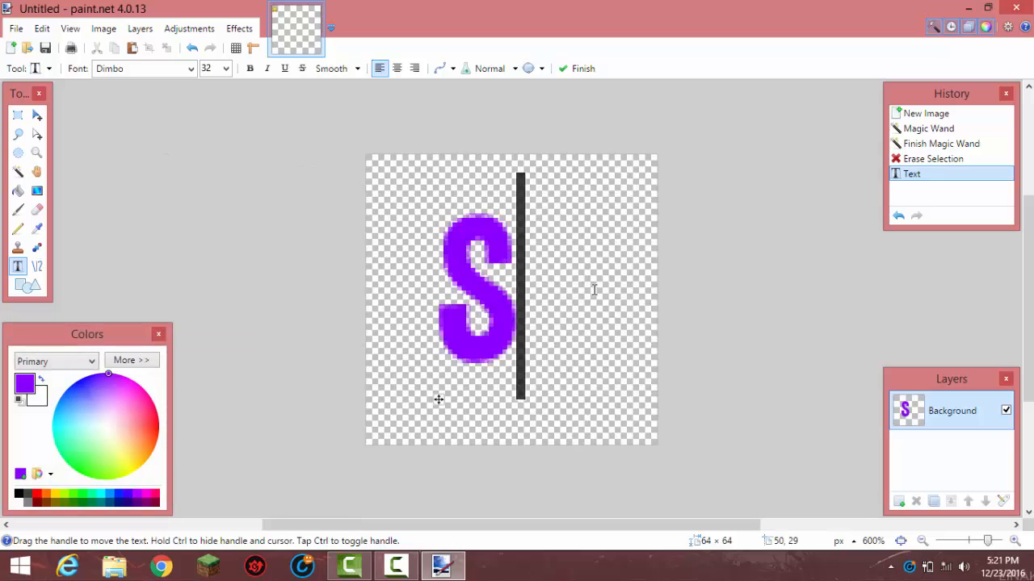
type("R")
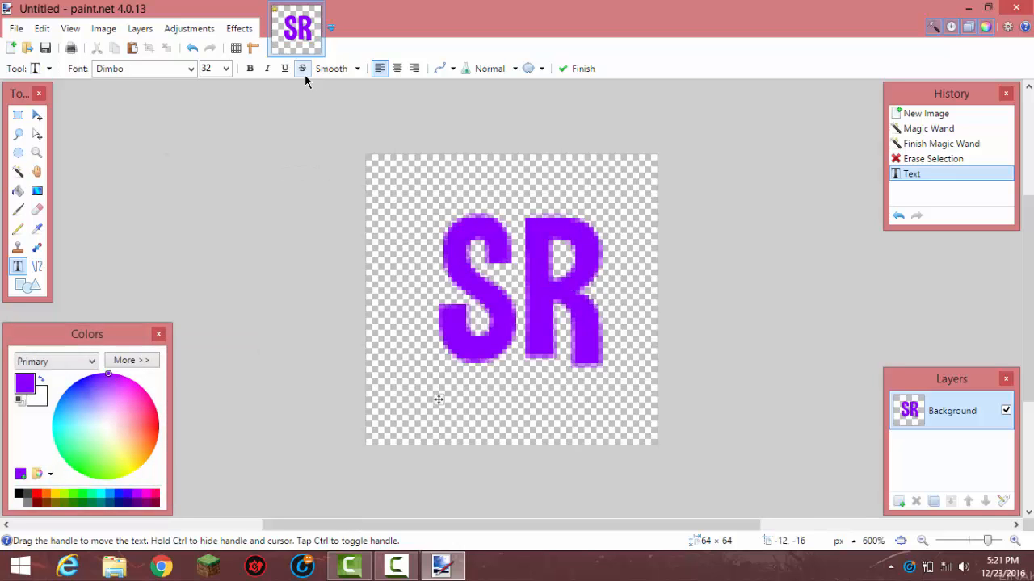
Step: Select a 62 × 64 pixel rectangle around the SR letters and move its pixels about 12 pixels down and 3 pixels left
left_click(244, 35)
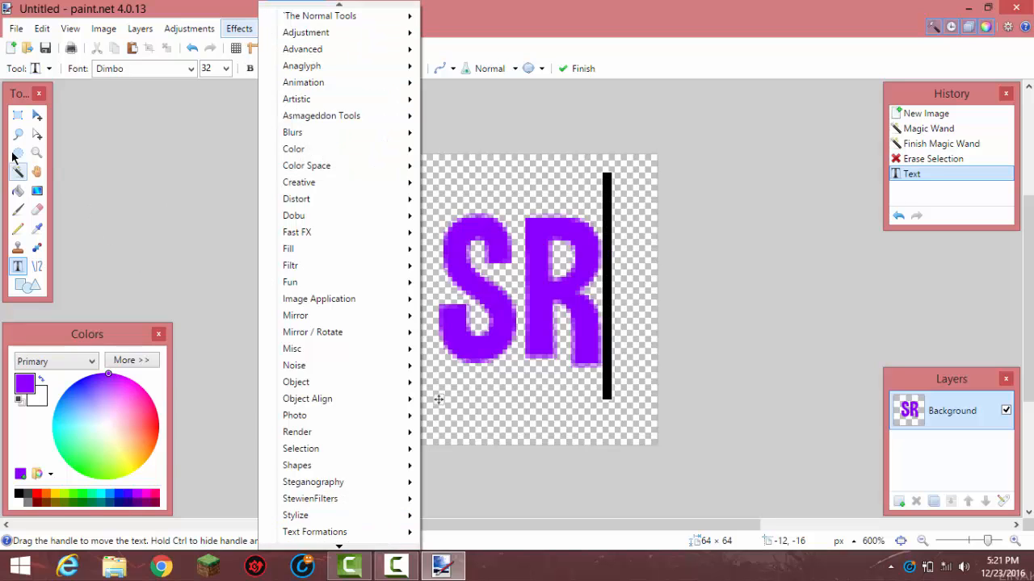
left_click(16, 116)
left_click_drag(376, 118, 662, 450)
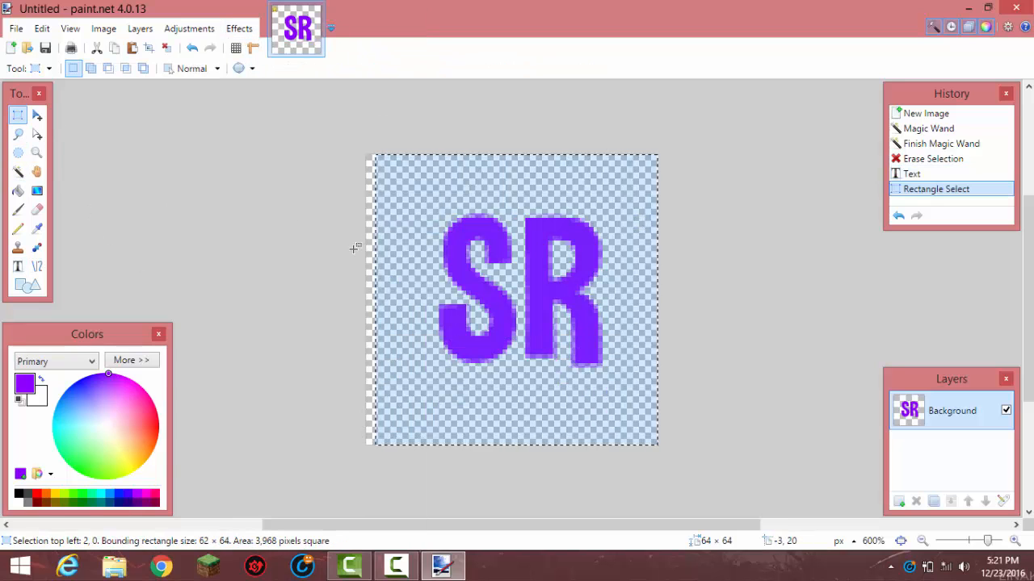
left_click(37, 116)
left_click_drag(516, 301, 472, 377)
left_click_drag(409, 199, 393, 269)
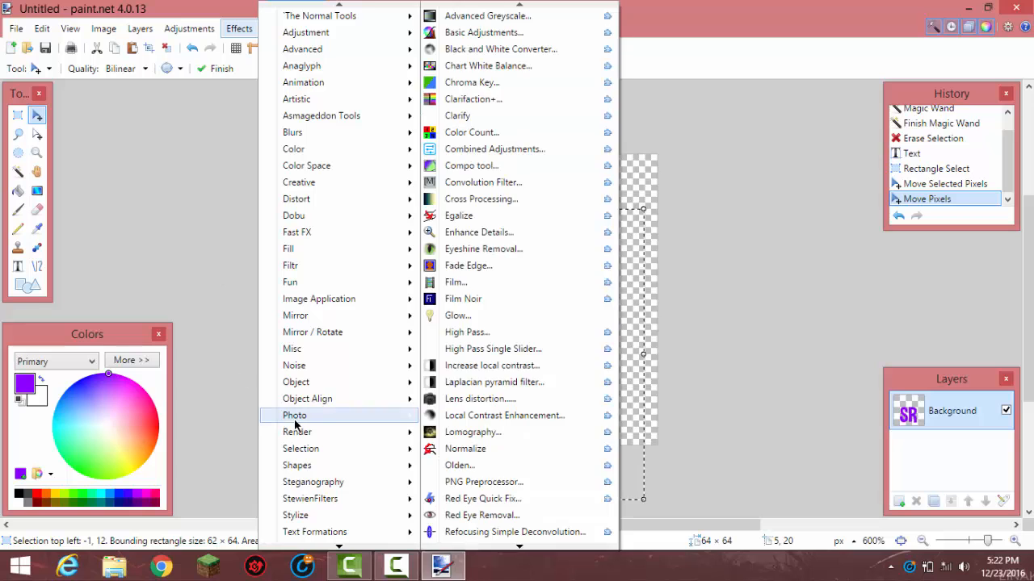
Step: Centre the SR letters both horizontally and vertically with the Object Align effect Center Both
mouse_move(292, 403)
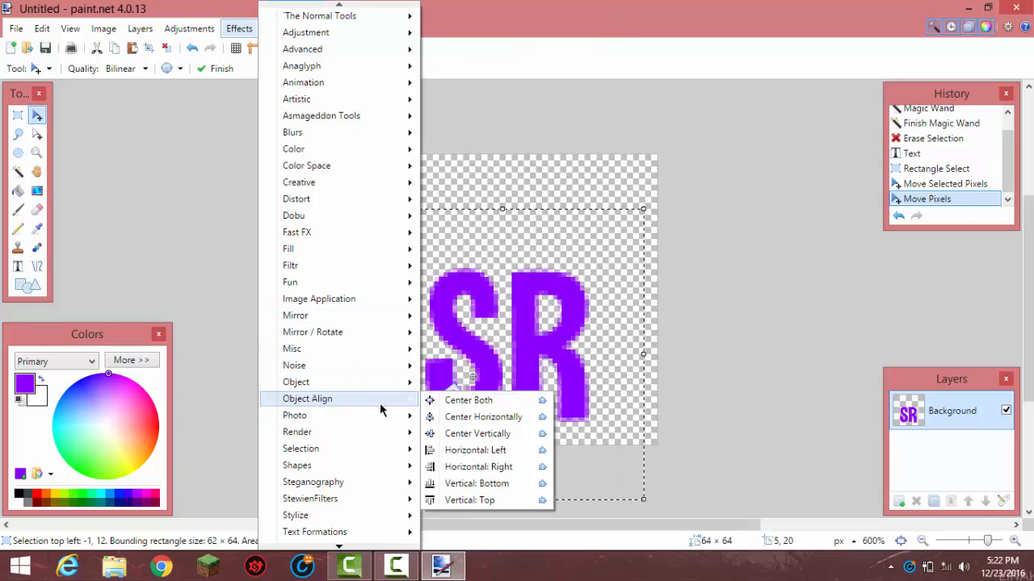
left_click(468, 400)
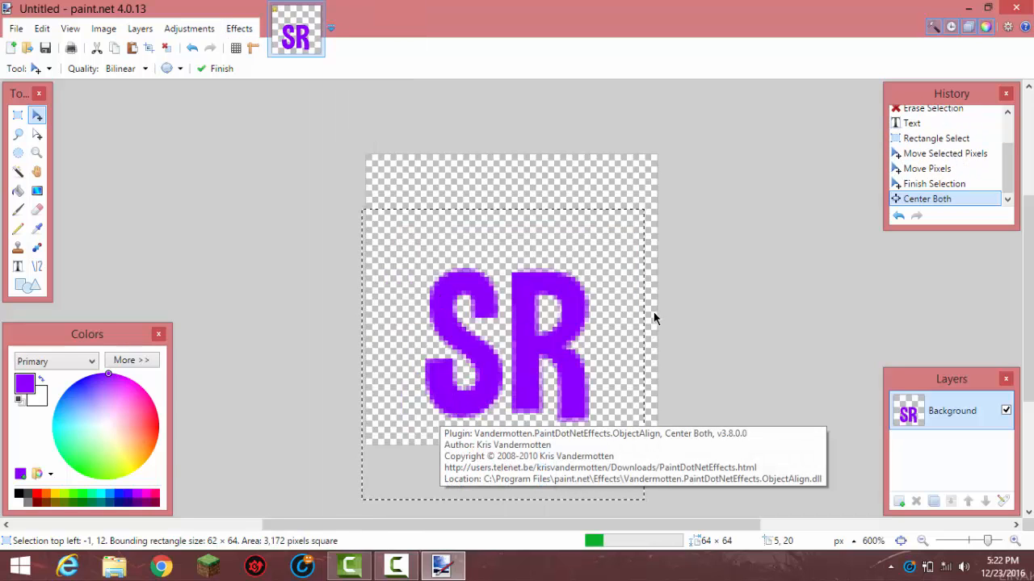
left_click(738, 261)
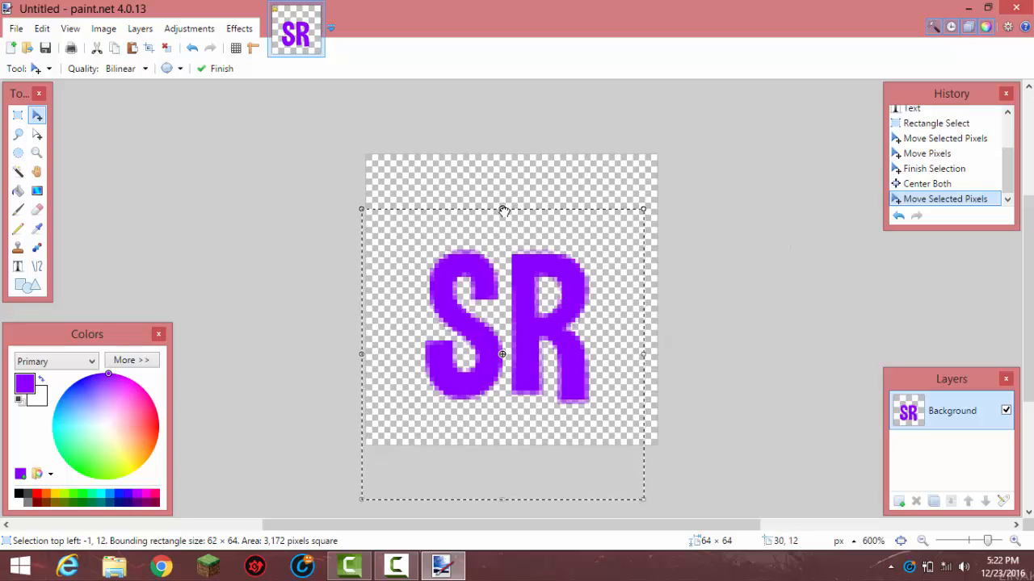
Step: Resize the selected SR pixels vertically so the selection spans the full canvas height, 62 × 64 pixels
left_click_drag(503, 210, 503, 162)
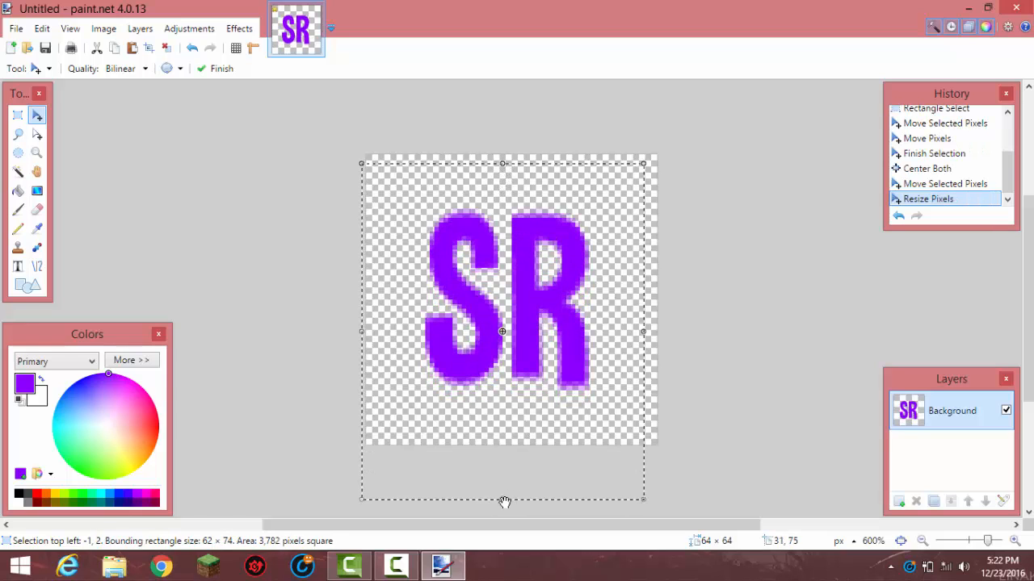
left_click_drag(504, 502, 503, 445)
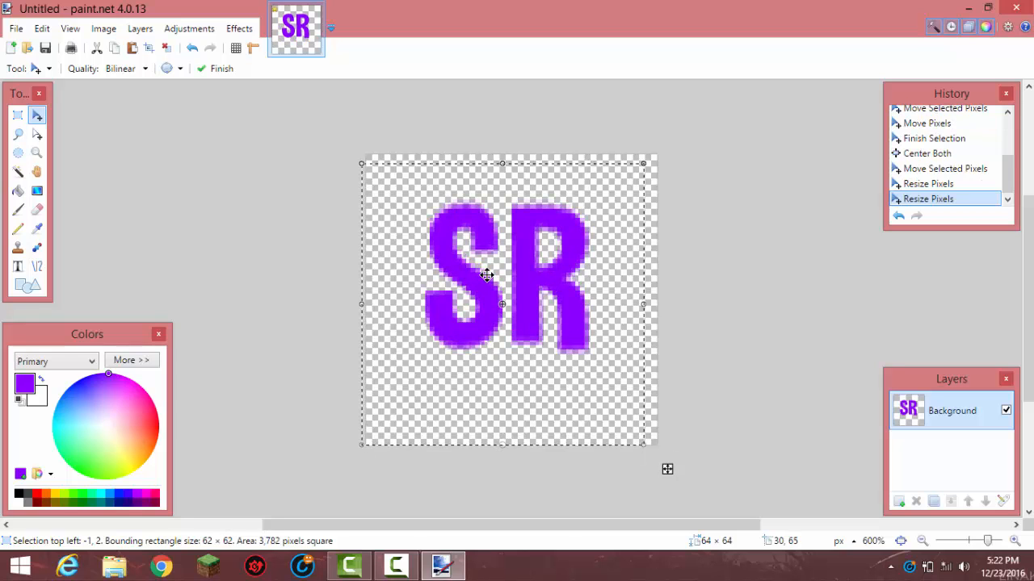
left_click_drag(503, 163, 506, 152)
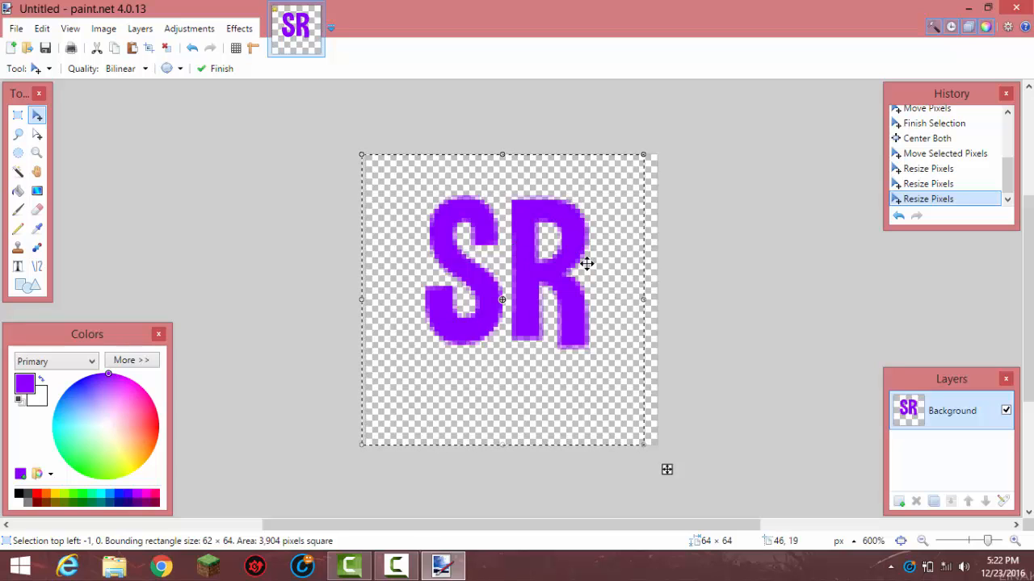
Step: Move the selected SR letters about 5 pixels down and 1 pixel right, and clear the selection
left_click_drag(614, 318, 616, 342)
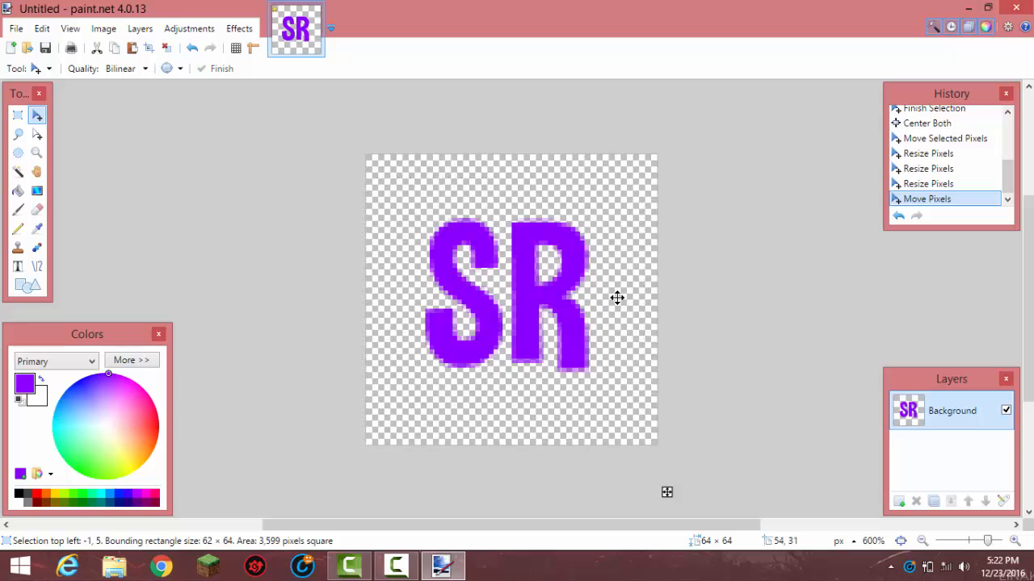
left_click_drag(619, 297, 621, 295)
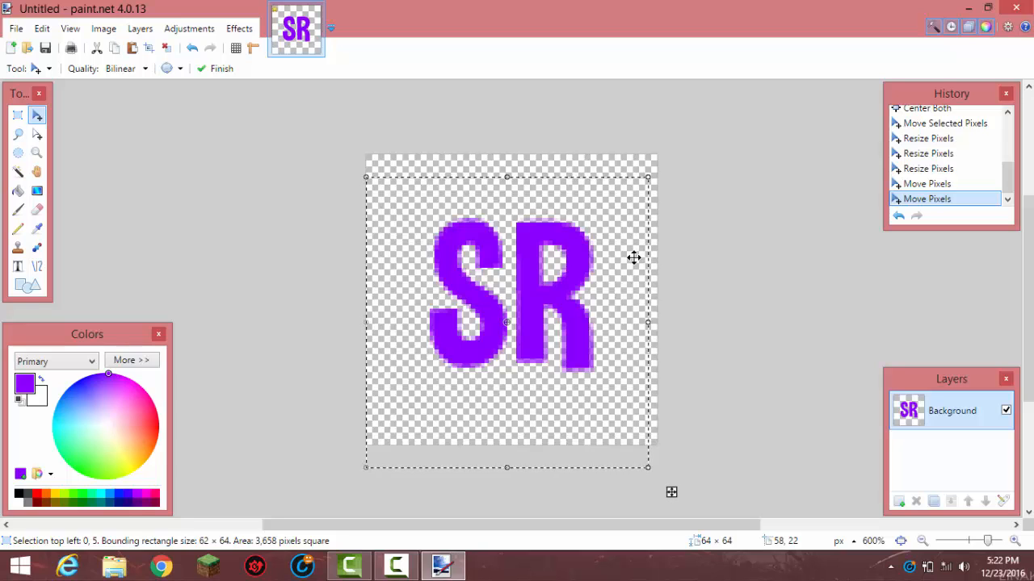
key("ctrl+d")
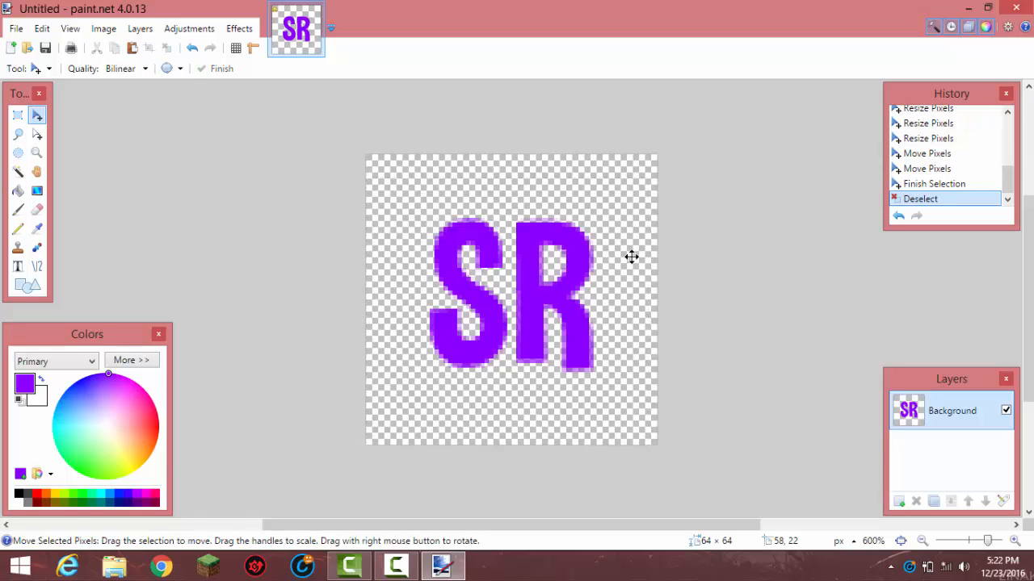
Step: Add a new layer and place it beneath the Background layer that holds the SR letters
left_click(895, 500)
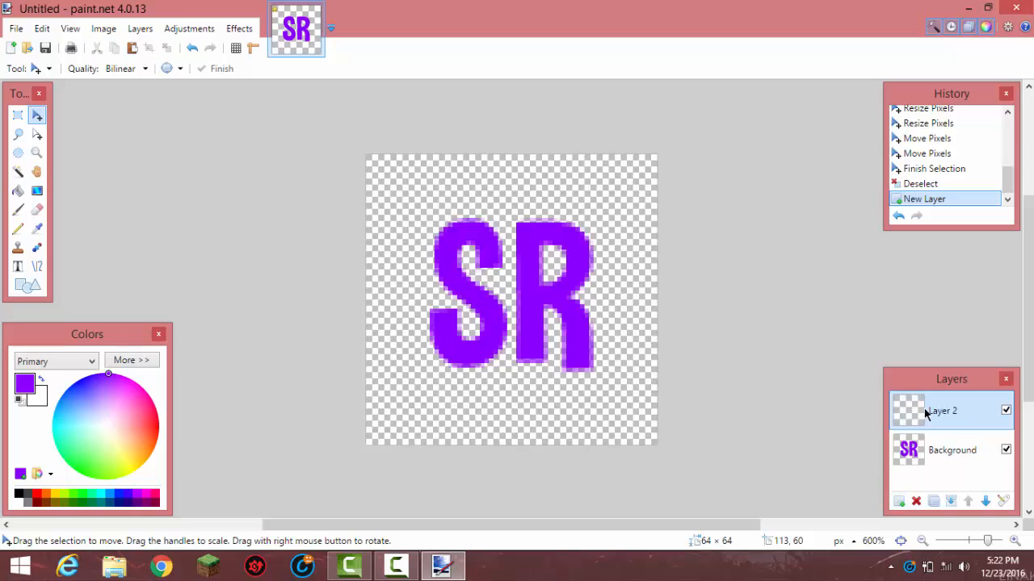
left_click_drag(924, 414, 921, 465)
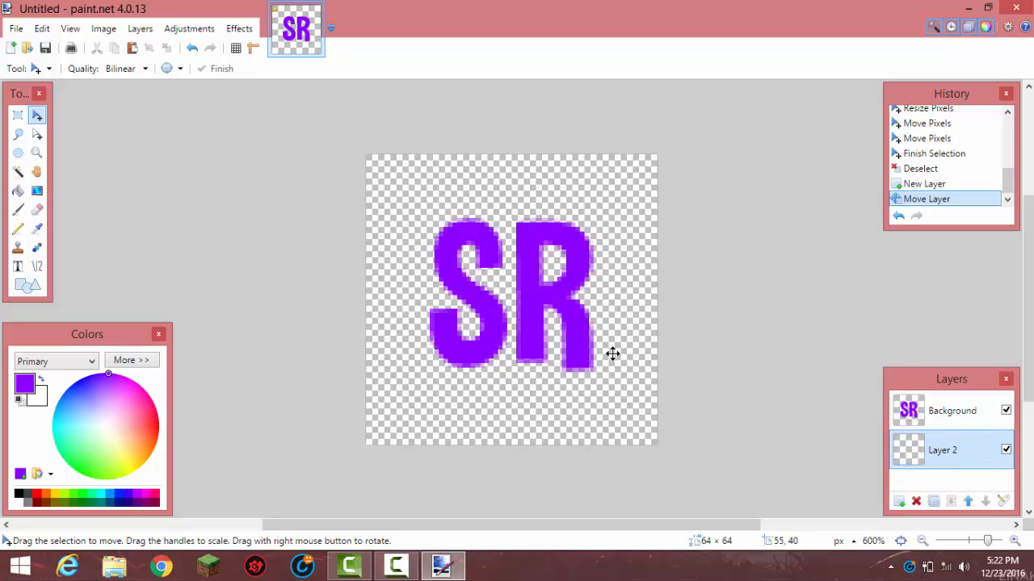
left_click(229, 32)
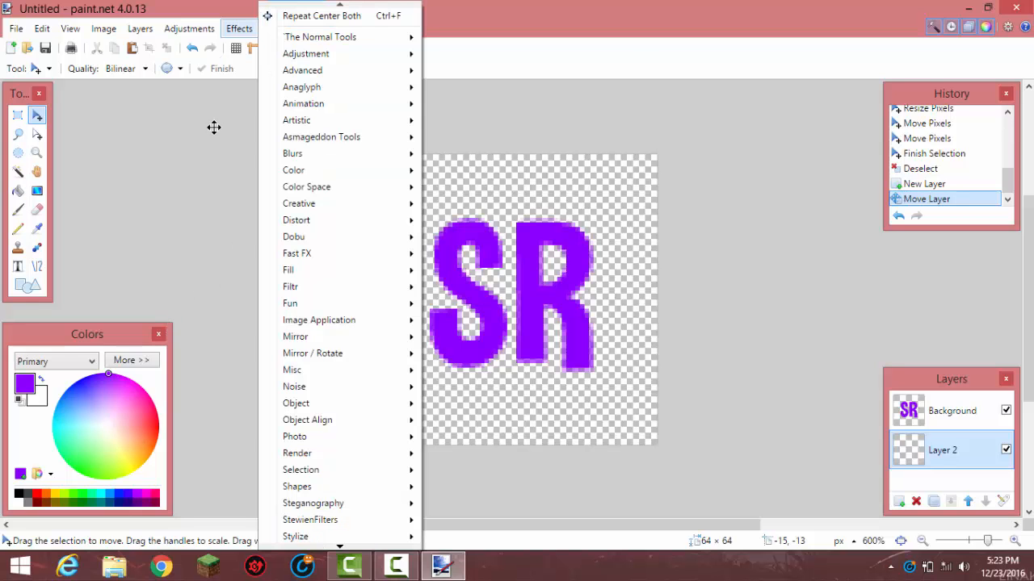
mouse_move(332, 454)
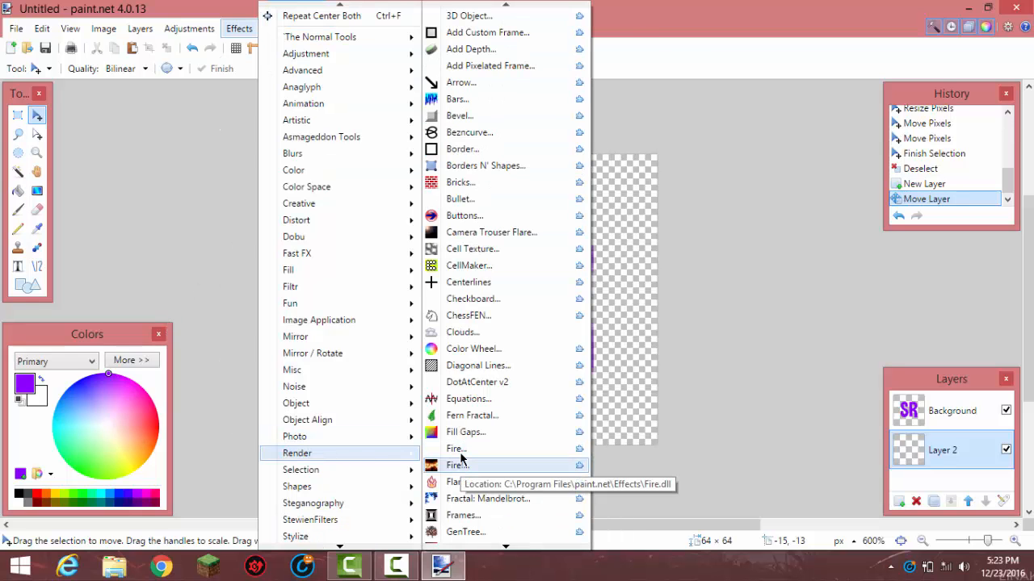
scroll(462, 456, "down", 6)
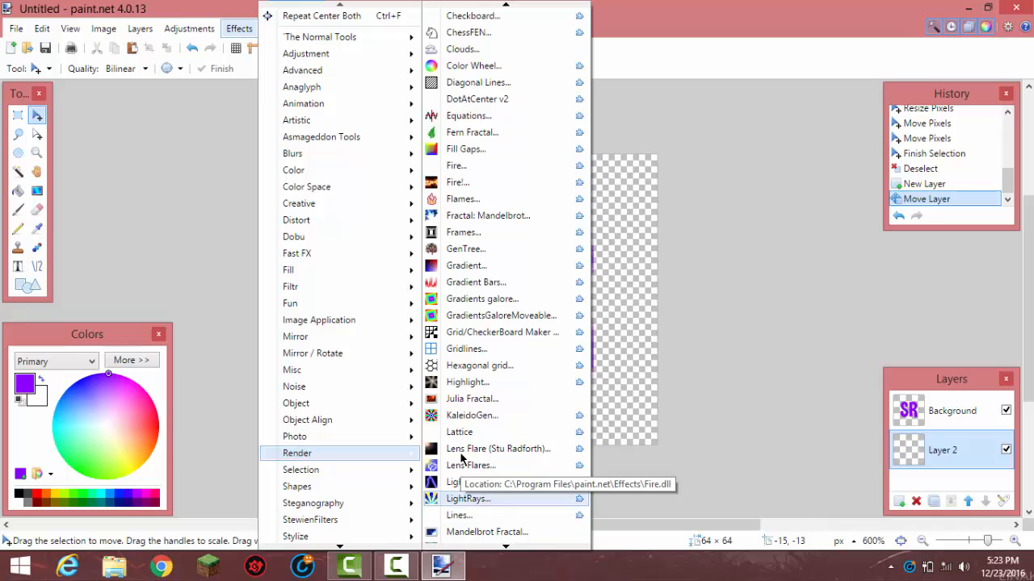
scroll(461, 458, "down", 3)
scroll(461, 458, "down", 3)
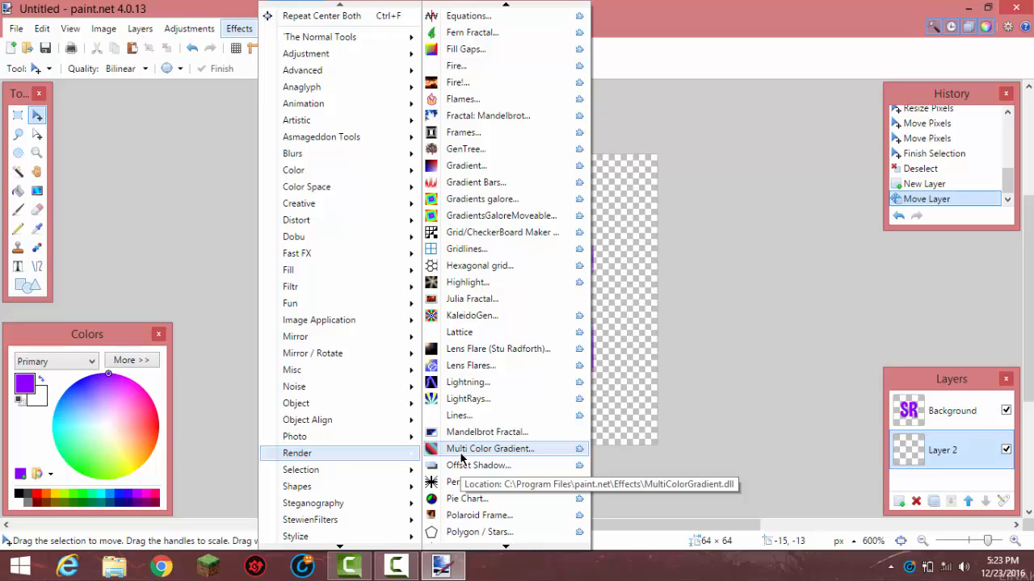
left_click(470, 532)
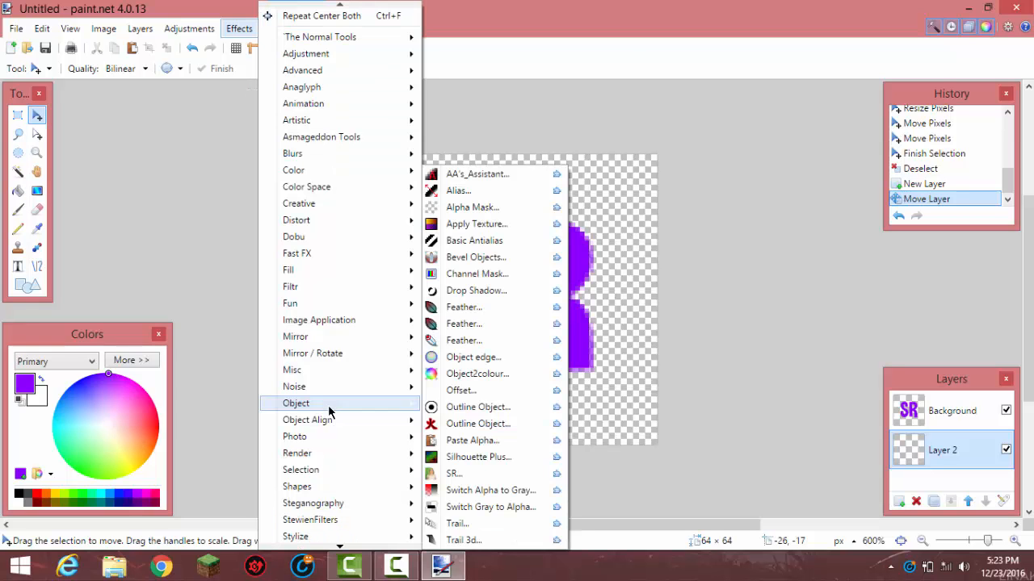
mouse_move(408, 454)
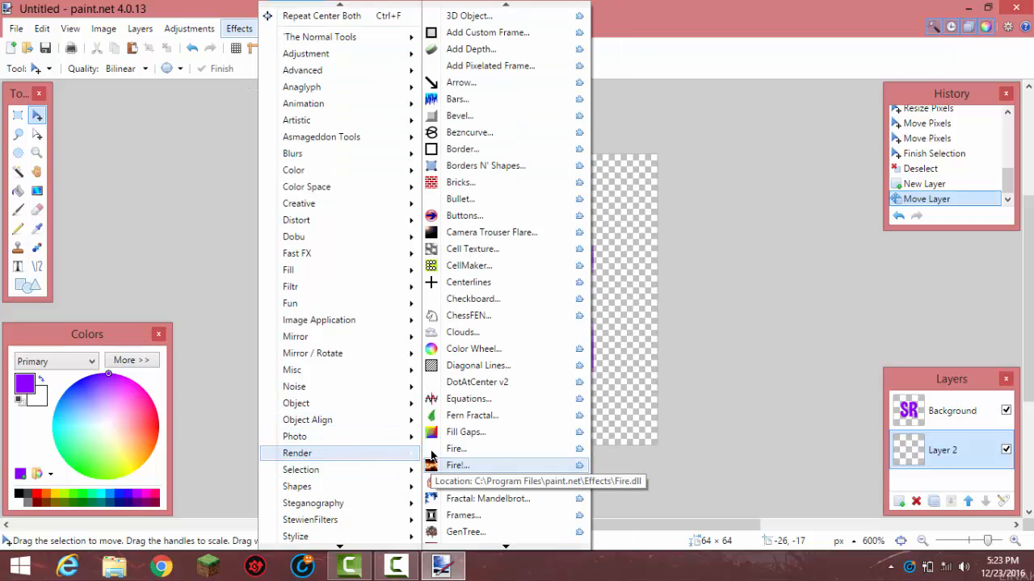
scroll(431, 455, "down", 5)
scroll(431, 455, "down", 4)
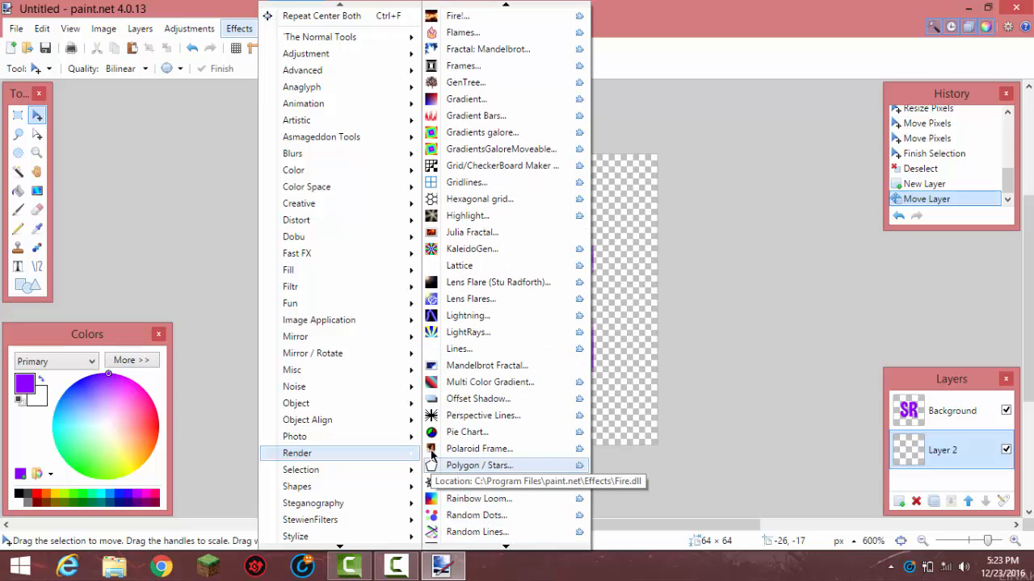
left_click(431, 450)
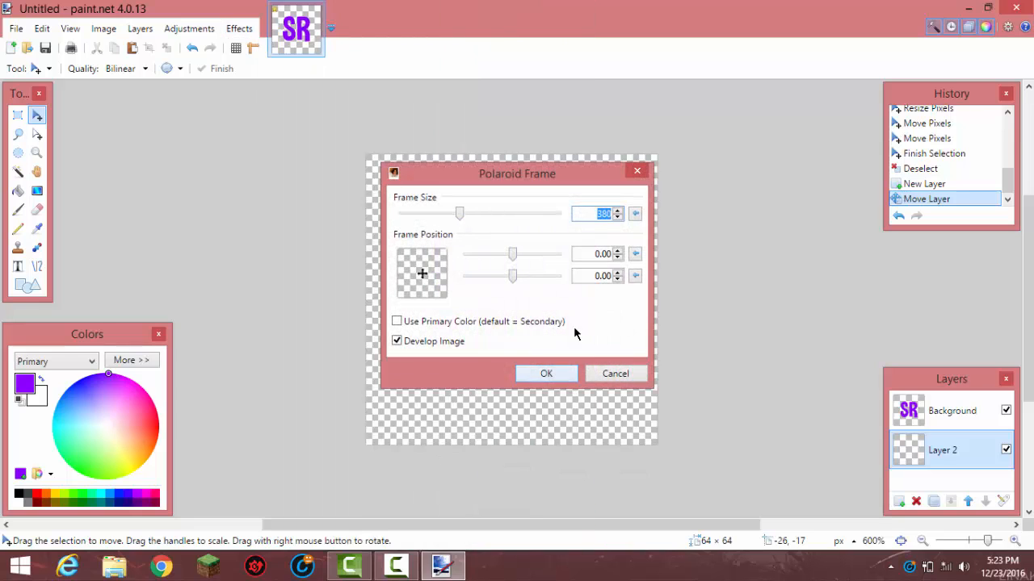
left_click(613, 374)
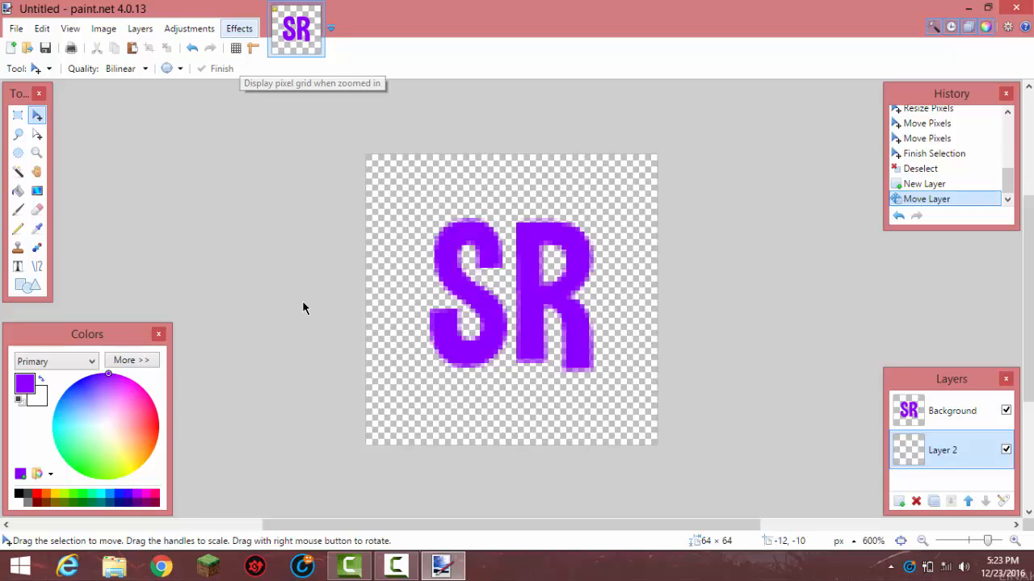
Step: Start the Polygon / Stars render effect on the empty layer behind the letters and set the polygon's size to 0.88
key("alt+c")
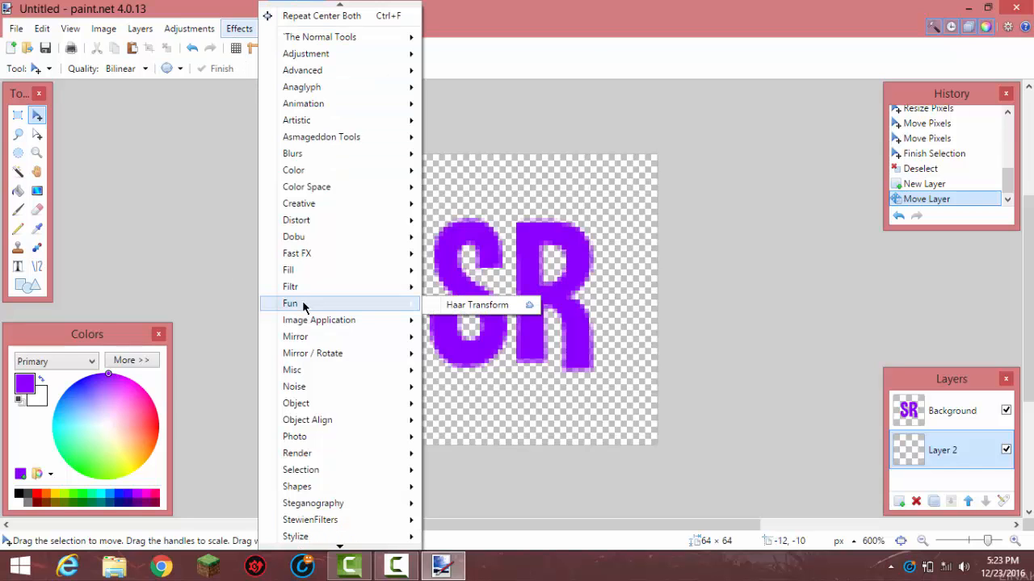
mouse_move(401, 453)
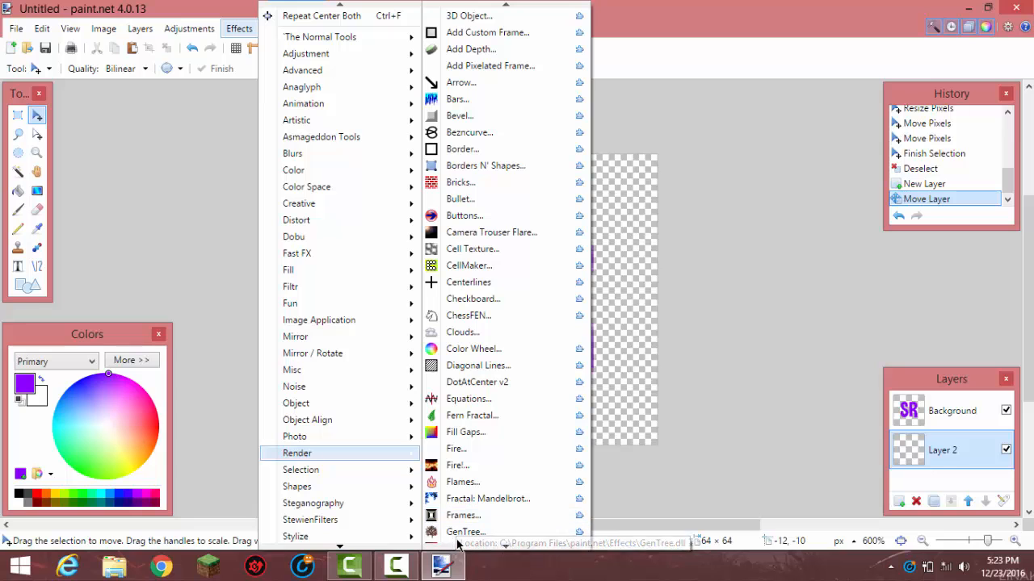
scroll(457, 548, "down", 5)
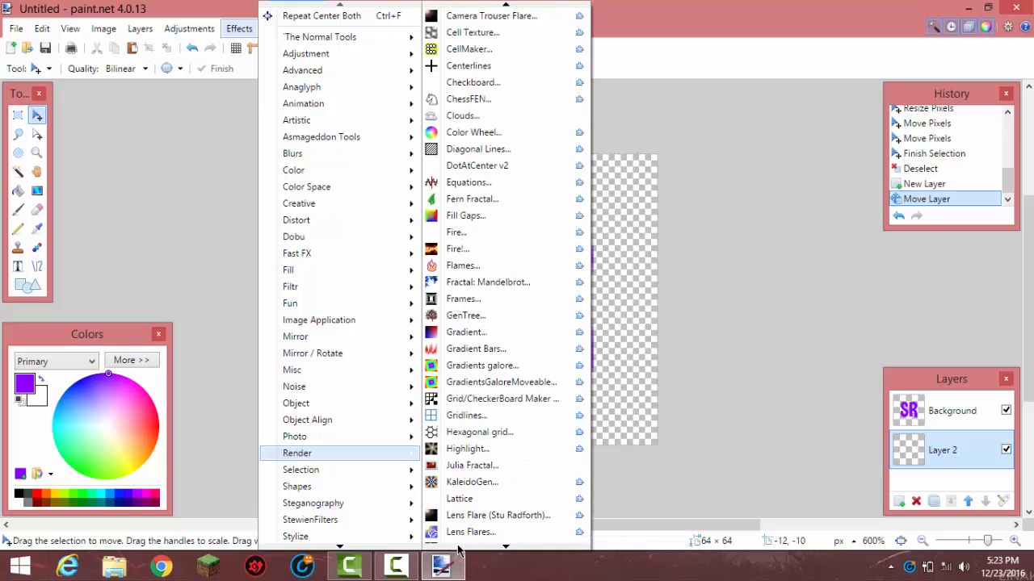
scroll(458, 547, "down", 6)
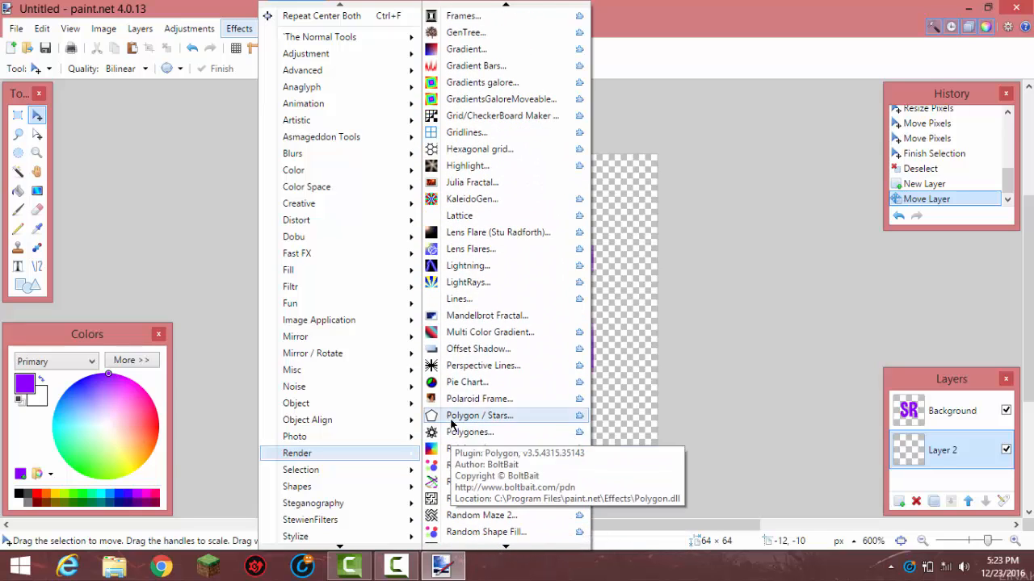
left_click(449, 417)
left_click_drag(516, 86, 822, 97)
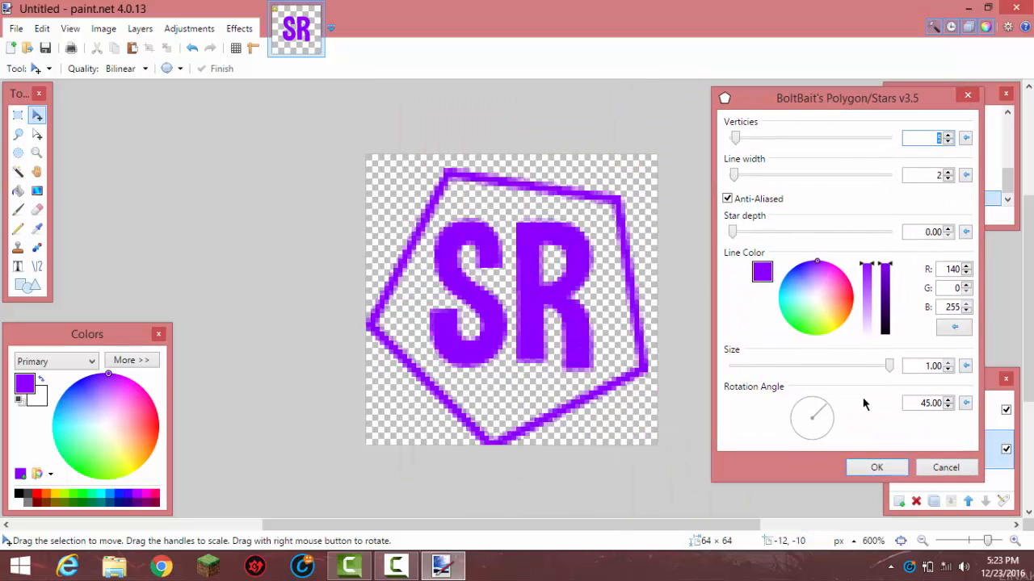
left_click_drag(888, 367, 935, 397)
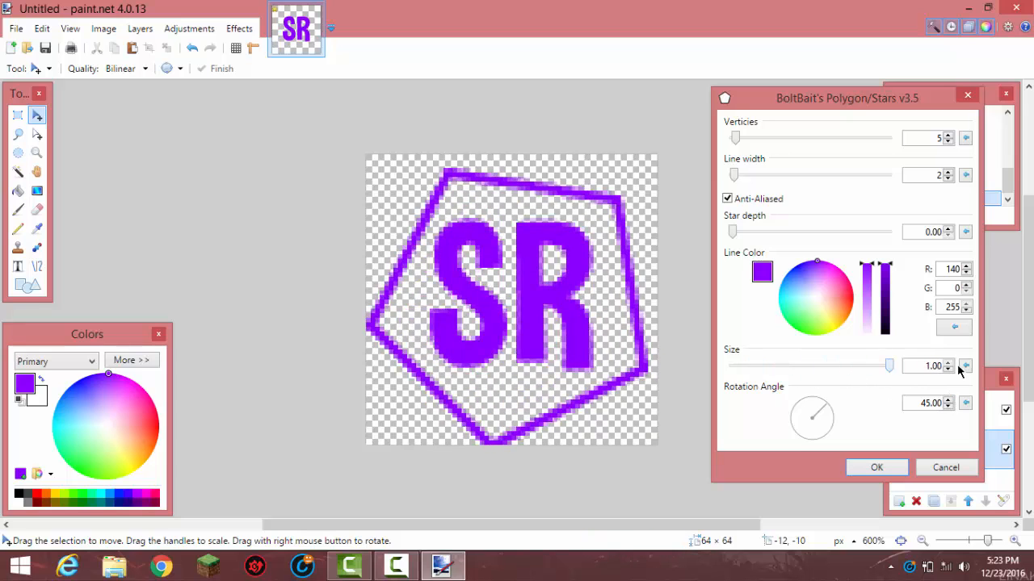
left_click_drag(889, 366, 868, 379)
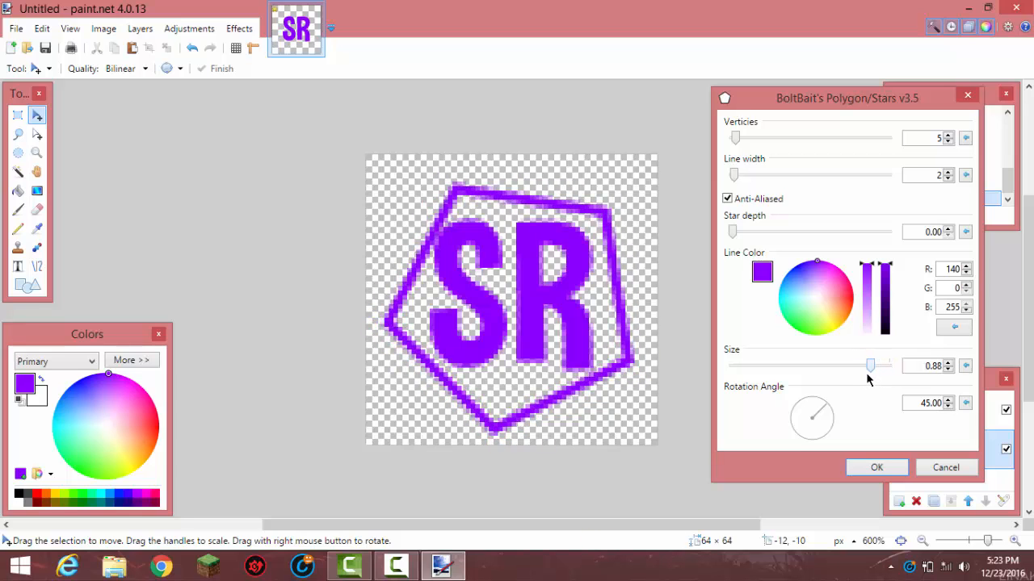
Step: Give the polygon six vertices and a line width of 6, with the line colour at RGB 119, 0, 255
mouse_move(816, 260)
left_mouse_down()
mouse_move(825, 260)
mouse_move(794, 259)
mouse_move(816, 252)
left_mouse_up()
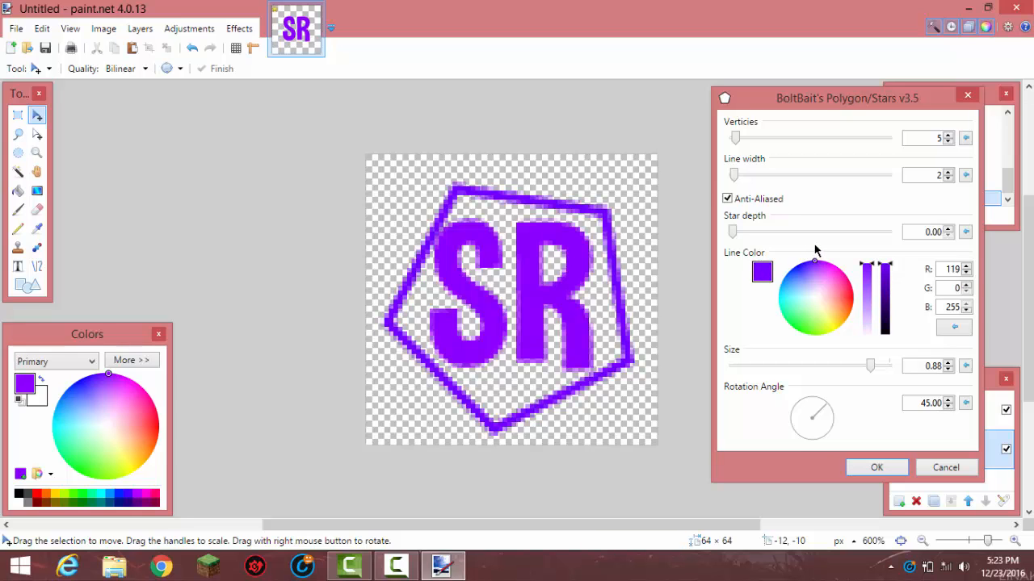
left_click_drag(736, 138, 737, 143)
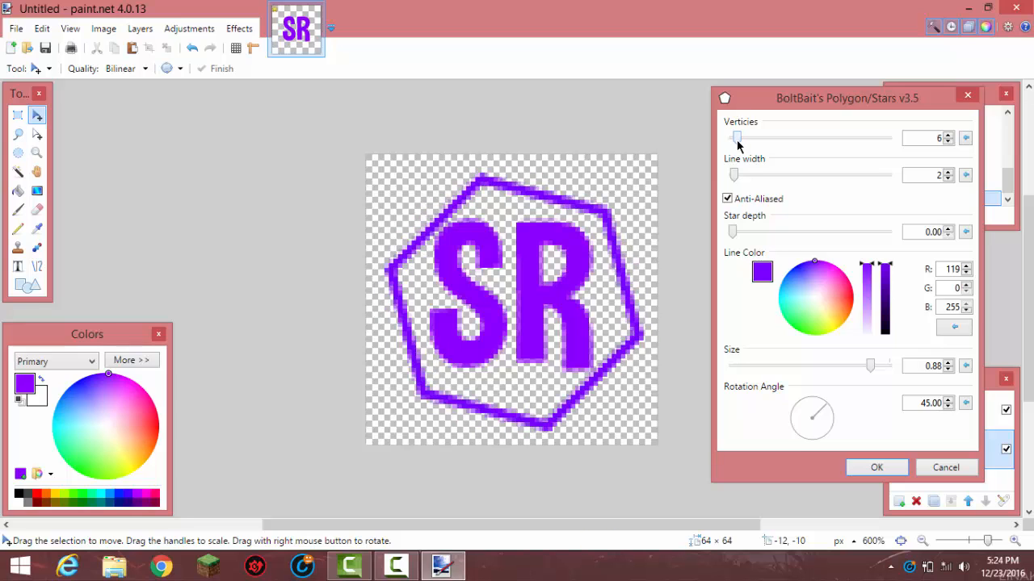
mouse_move(734, 180)
left_mouse_down()
mouse_move(967, 164)
mouse_move(757, 178)
mouse_move(785, 179)
mouse_move(773, 175)
mouse_move(741, 191)
left_mouse_up()
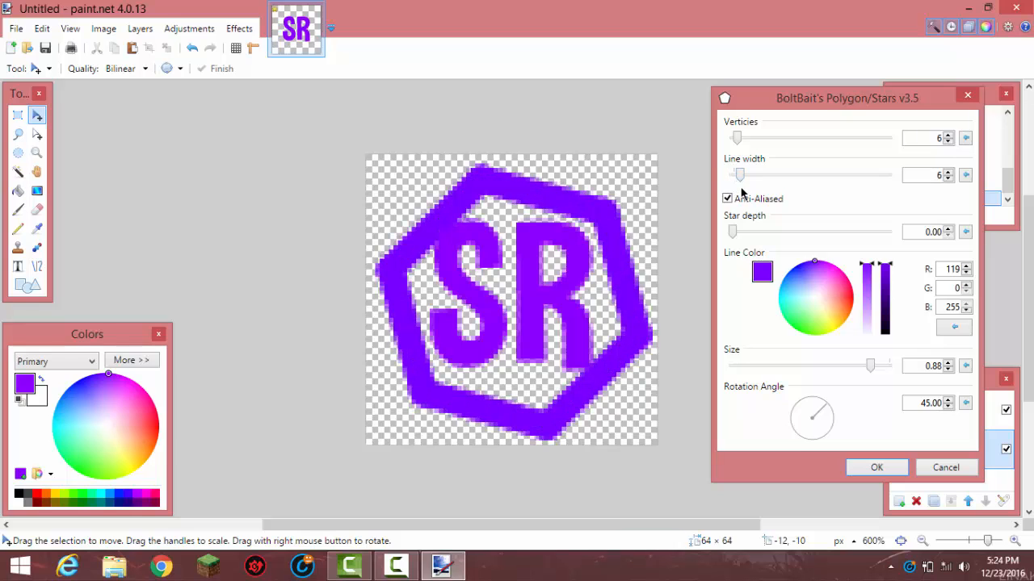
Step: Set the polygon's size to 0.83 and darken its line colour to RGB 93, 9, 165
left_click(948, 363)
left_click(949, 370)
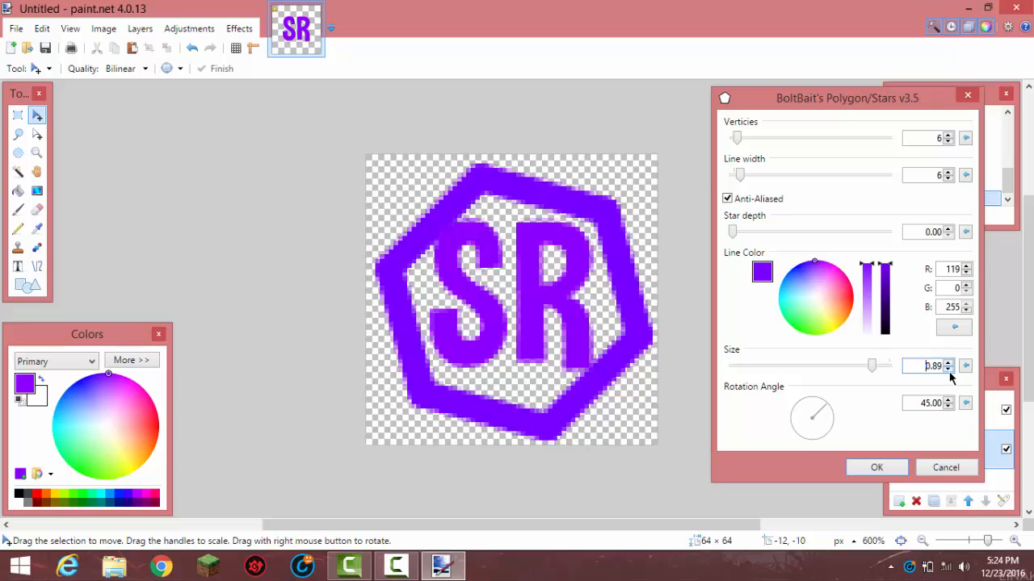
left_click(948, 369)
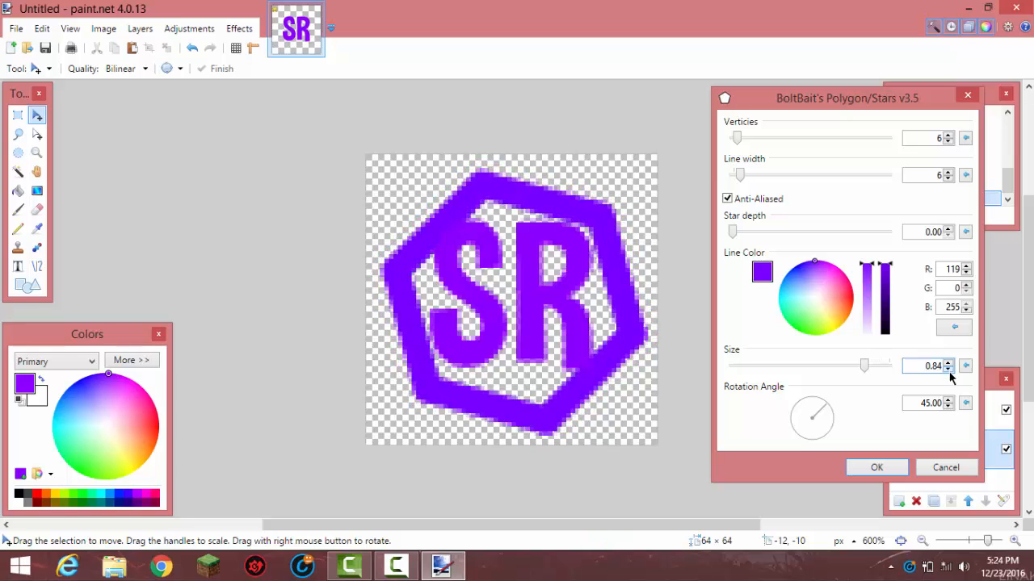
left_click(948, 369)
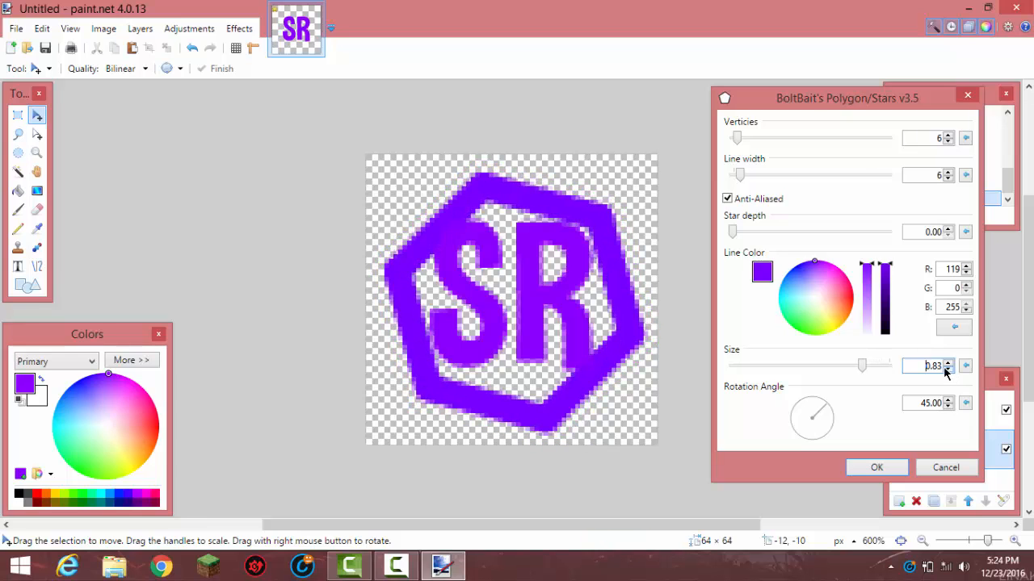
mouse_move(812, 278)
left_mouse_down()
mouse_move(804, 285)
mouse_move(818, 268)
left_mouse_up()
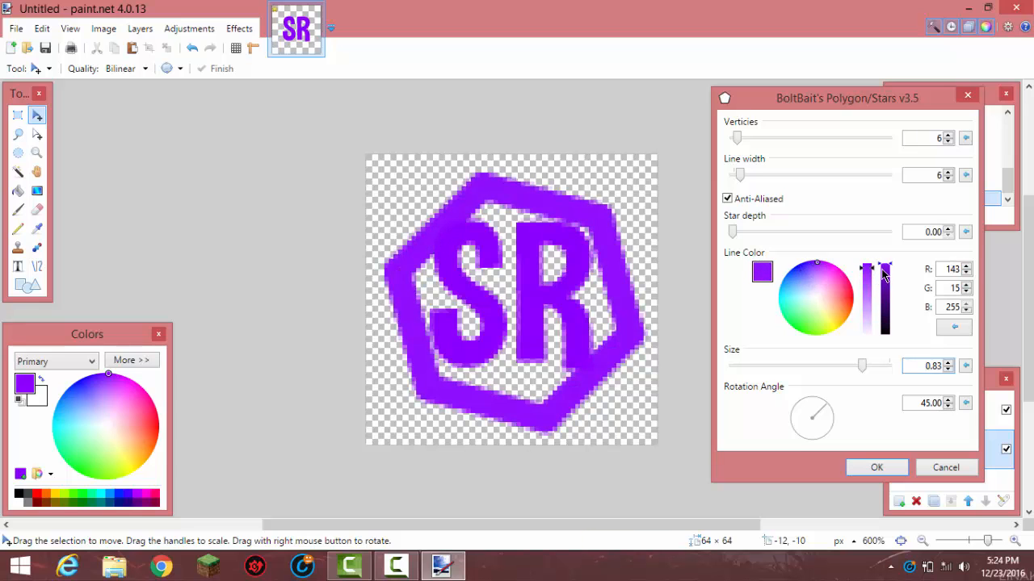
mouse_move(884, 275)
left_mouse_down()
mouse_move(883, 385)
mouse_move(885, 284)
mouse_move(883, 294)
left_mouse_up()
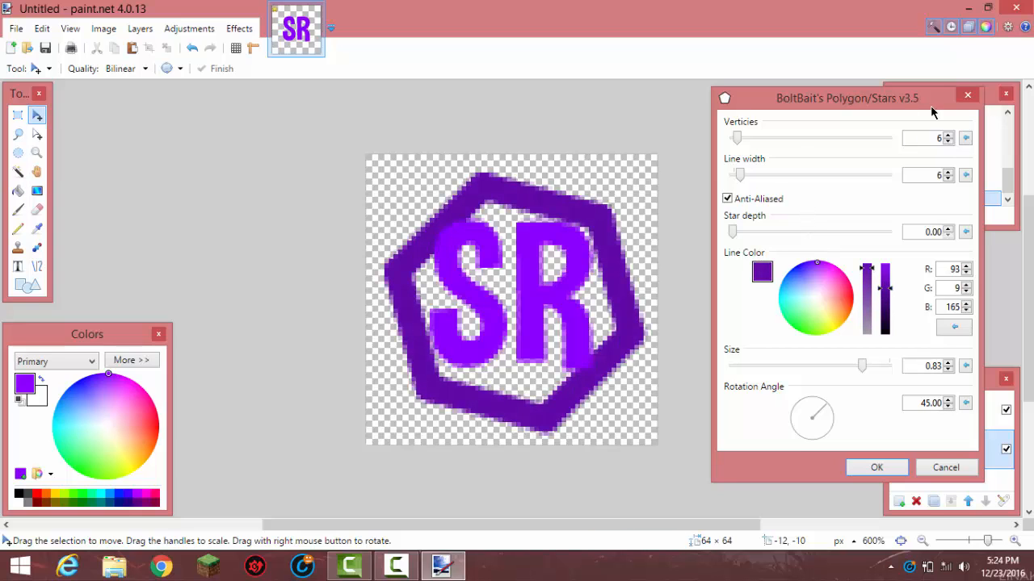
Step: Set the polygon's line width to 5 and try five vertices before going back to six
left_click(948, 180)
left_click(948, 179)
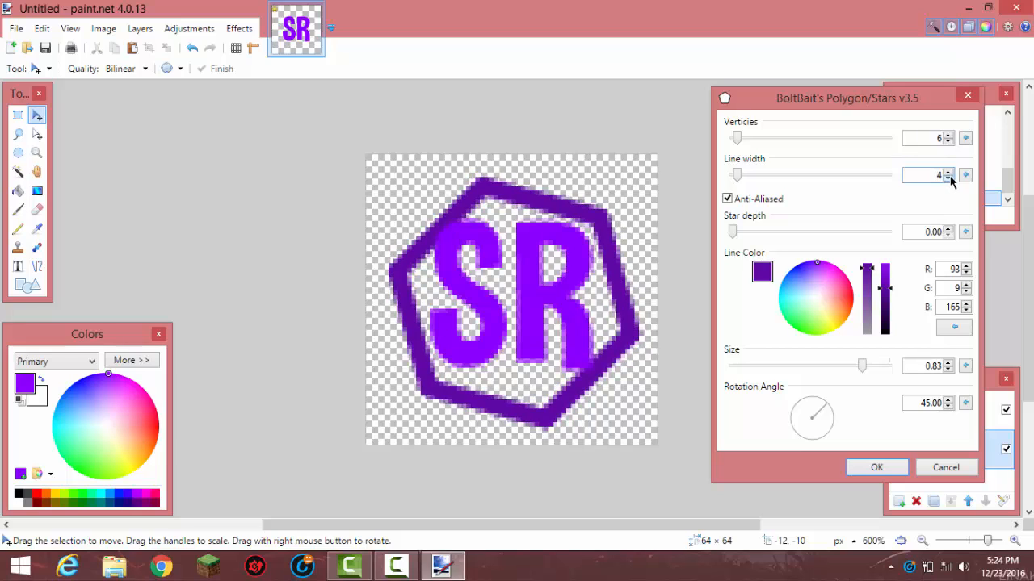
left_click(951, 174)
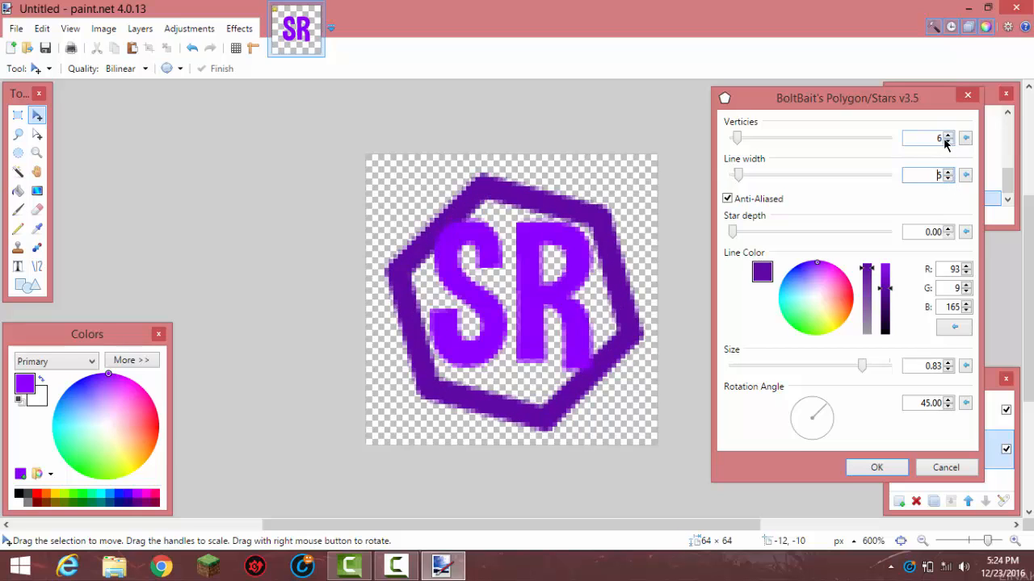
left_click(946, 142)
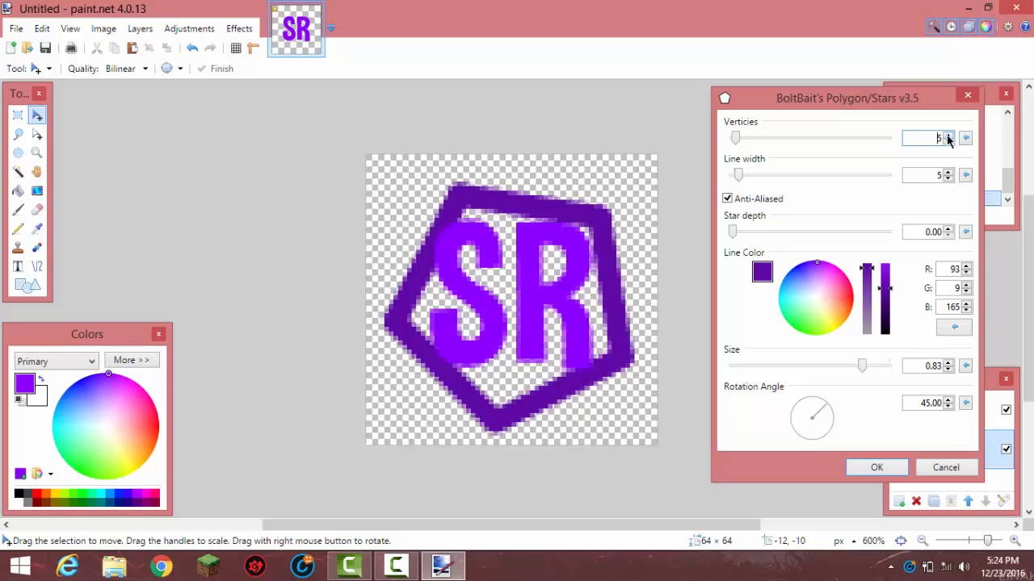
left_click(947, 135)
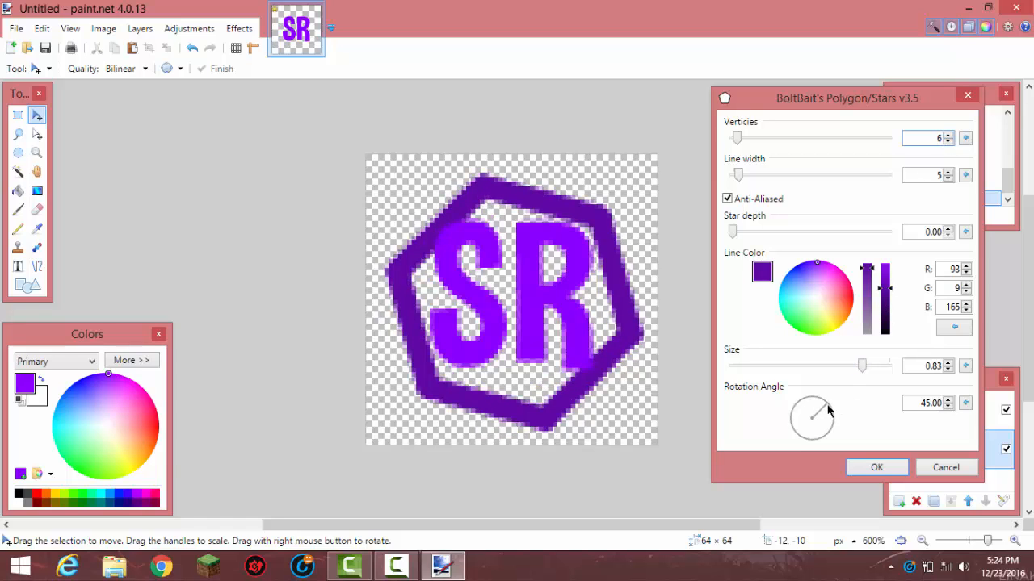
Step: Rotate the hexagon to 47.73 degrees, keep its size at 0.83, and apply the effect
mouse_move(830, 414)
left_mouse_down()
mouse_move(817, 399)
mouse_move(827, 408)
left_mouse_up()
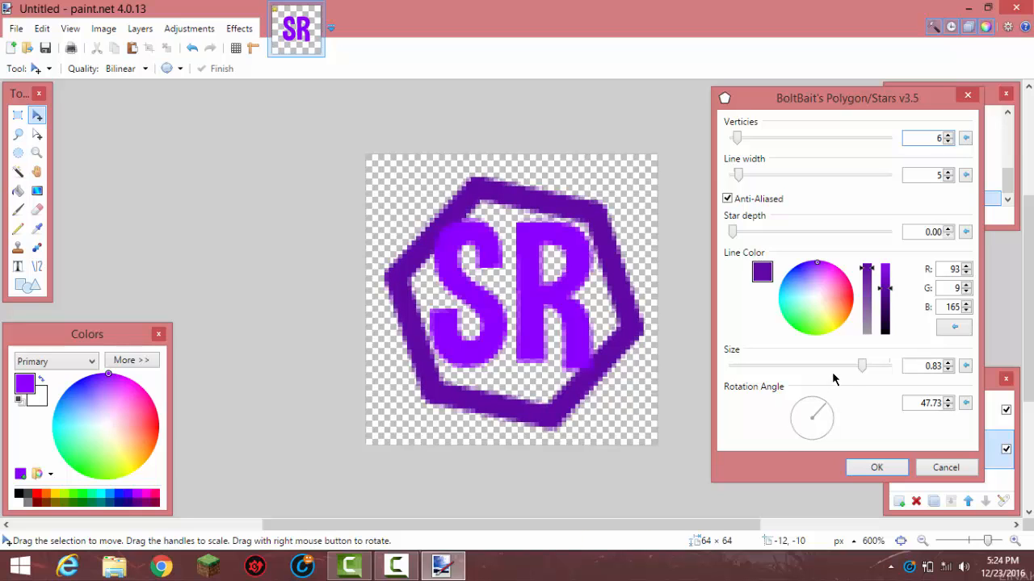
left_click(948, 371)
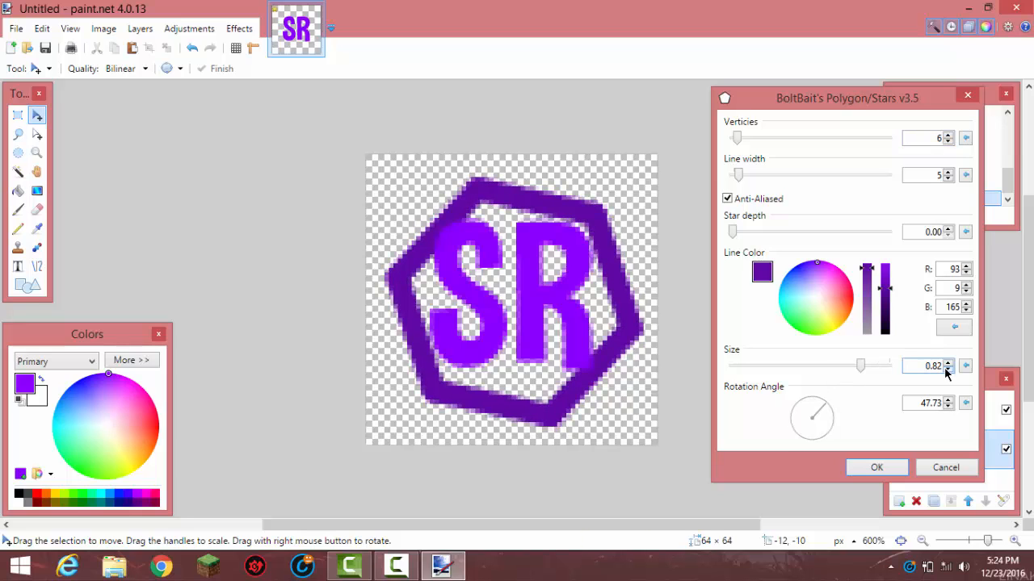
left_click(948, 362)
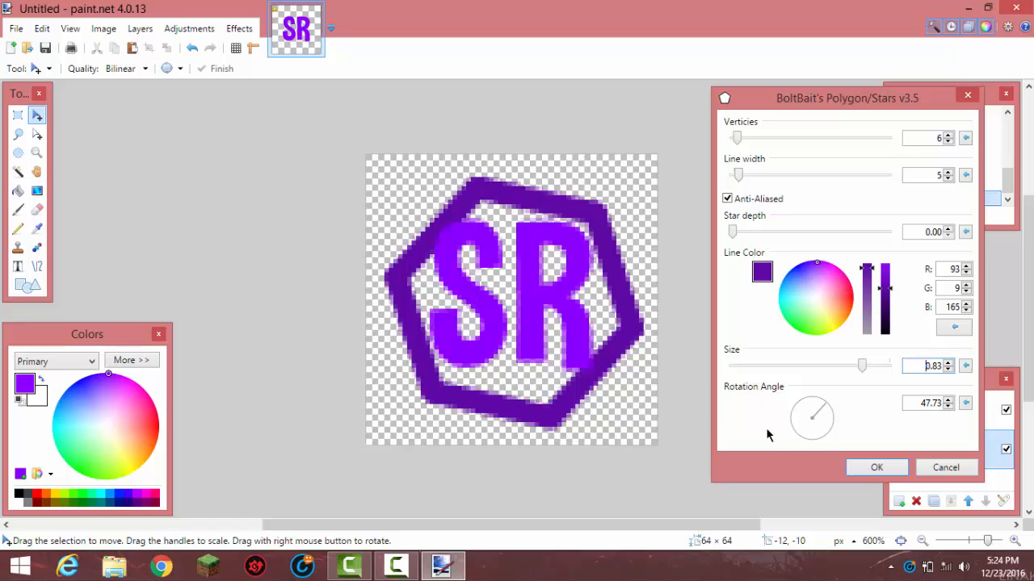
left_click(863, 468)
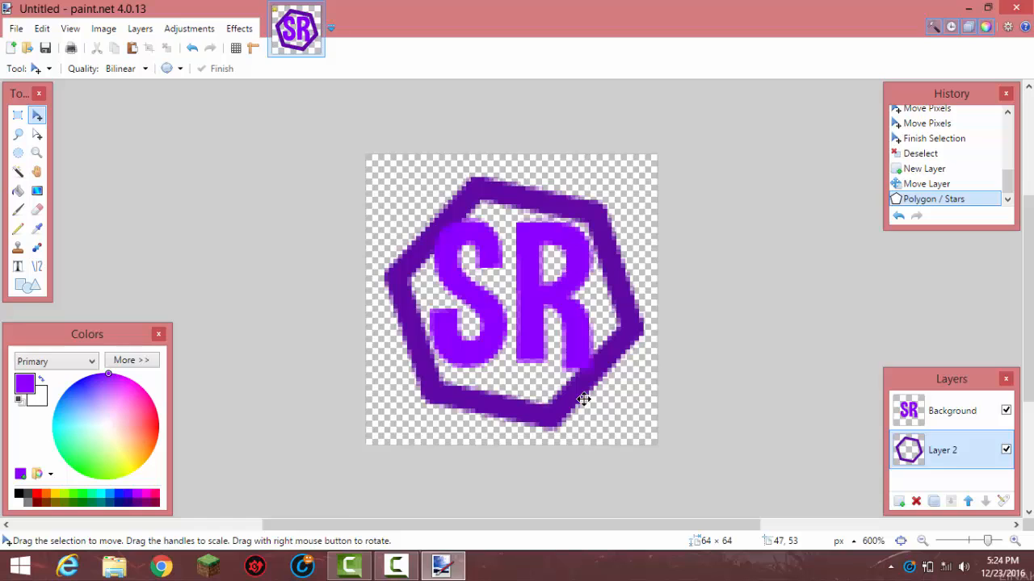
Step: Delete the Background layer holding the SR letters and add a new empty layer above the hexagon
left_click(949, 426)
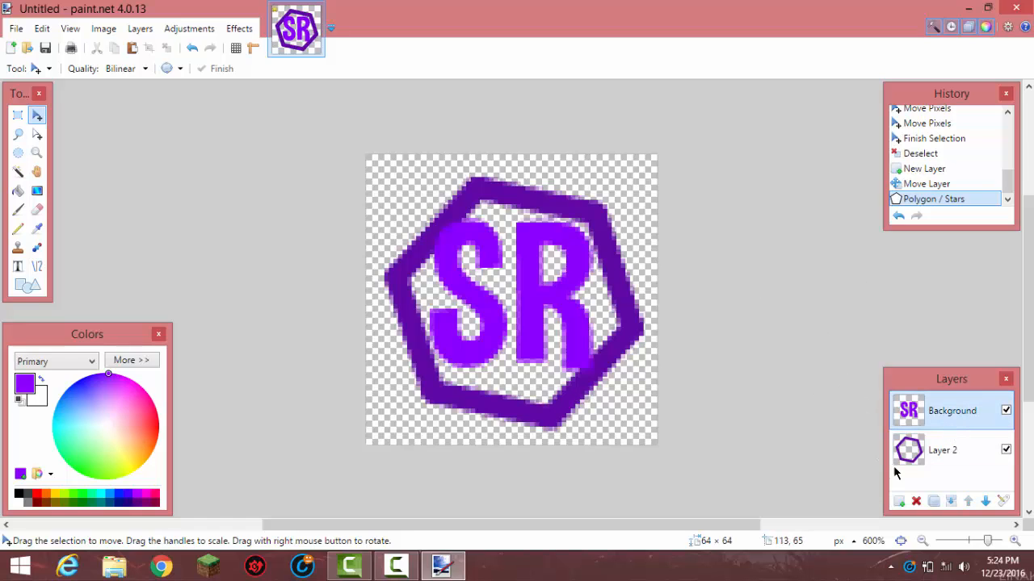
left_click(916, 503)
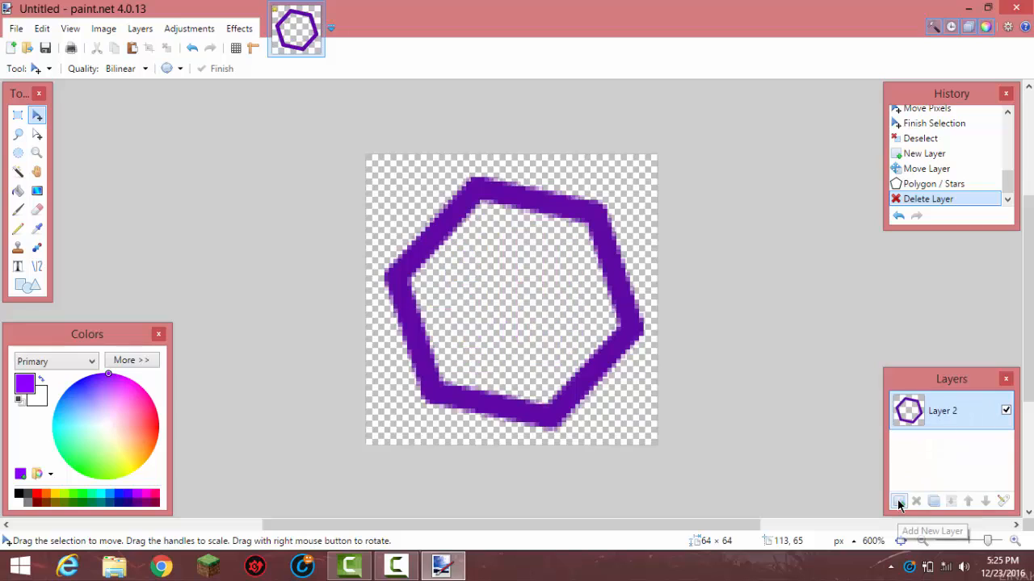
left_click(899, 503)
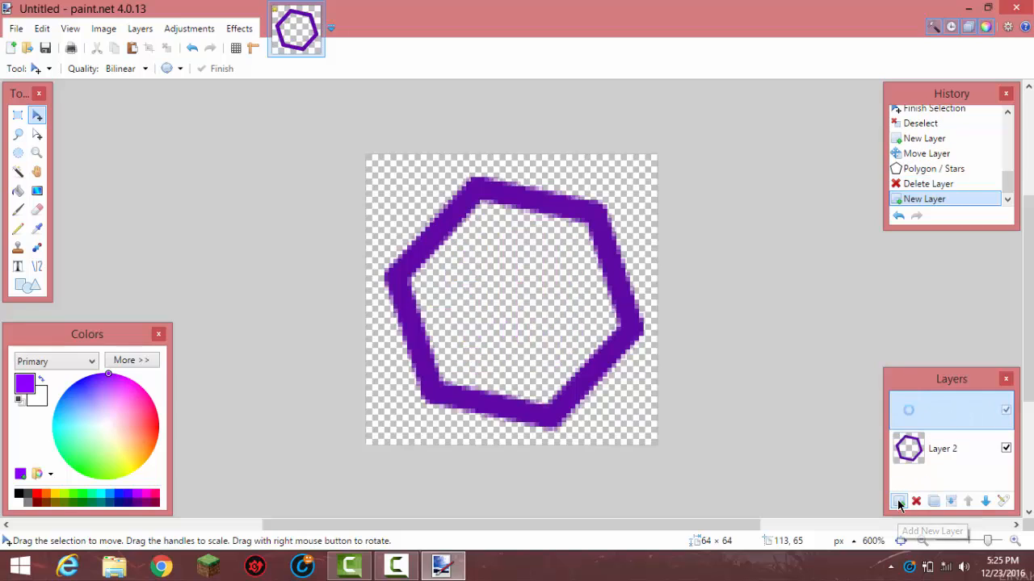
Step: Add the purple text SR in the Dimbo font at size 32 on the new layer, over the hexagon
left_click(18, 267)
left_click(469, 307)
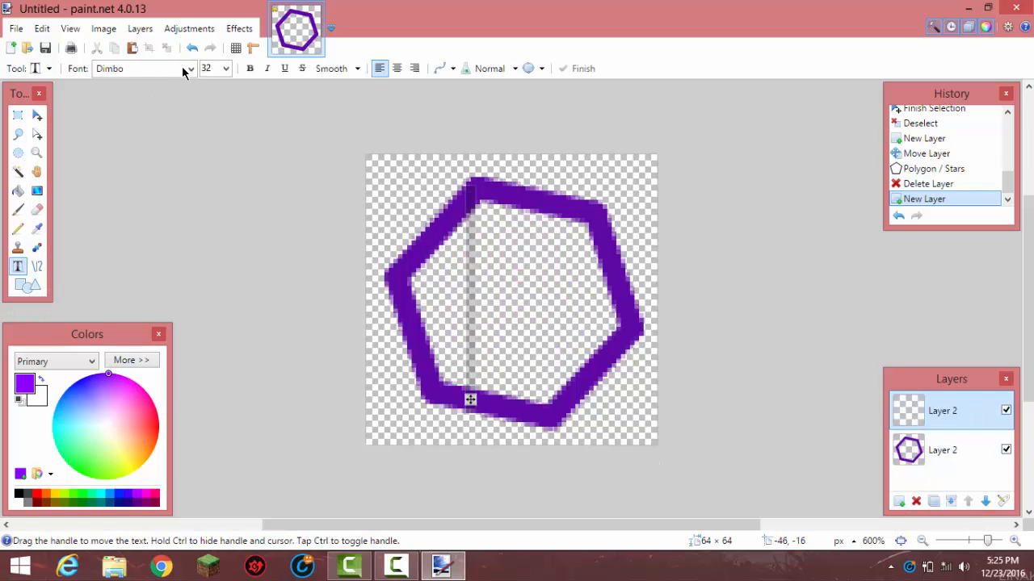
type("SR")
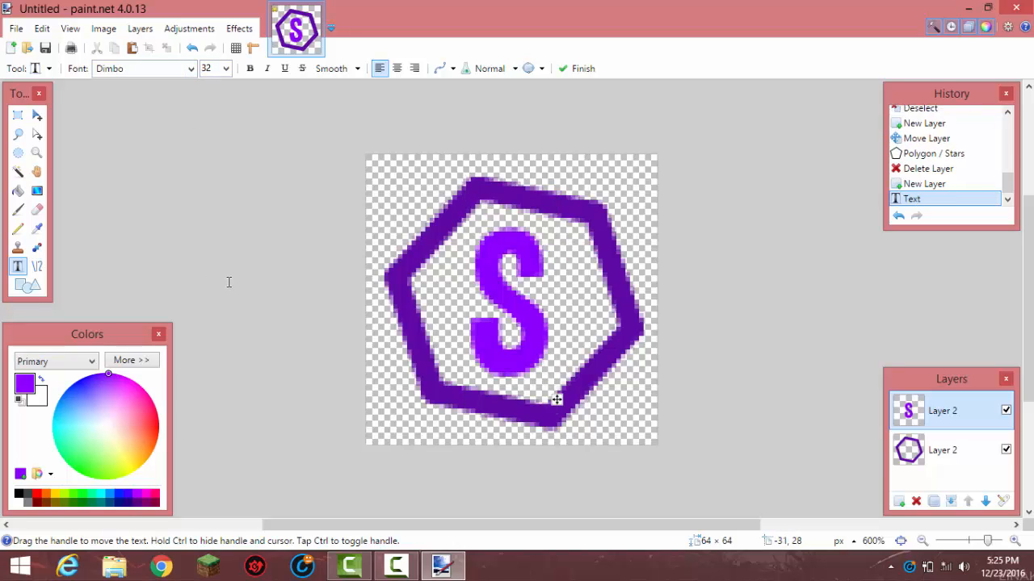
Step: Select the SR letters, move them about 8 pixels left and 2 pixels up into the hexagon, and clear the selection
left_click(17, 114)
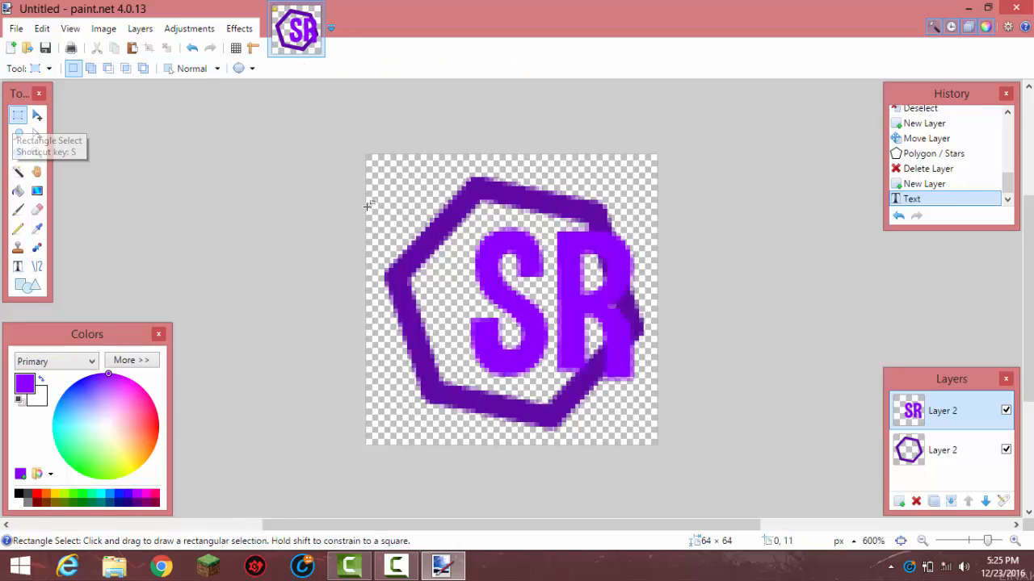
left_click_drag(356, 177, 671, 444)
left_click_drag(556, 344, 478, 331)
left_click_drag(676, 425, 372, 126)
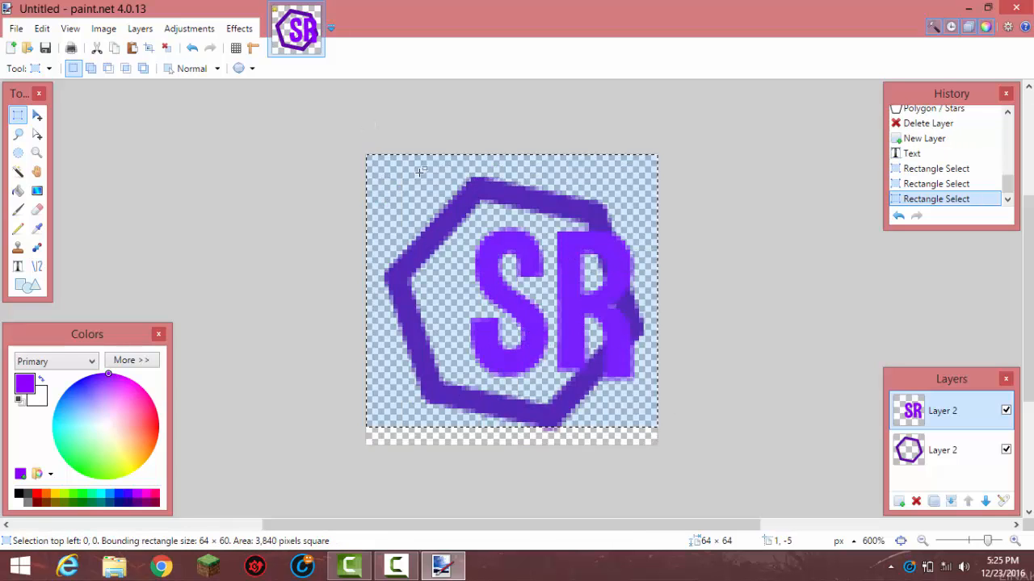
left_click_drag(553, 276, 493, 259)
left_click_drag(440, 205, 699, 492)
left_click(37, 116)
left_click_drag(473, 305, 431, 298)
key("ctrl+d")
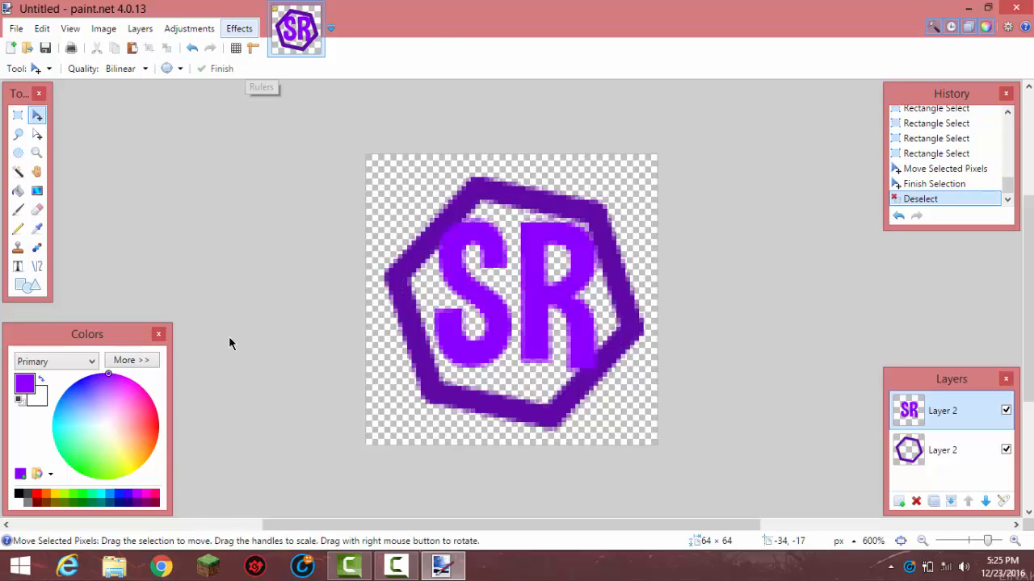
Step: Start the Outline Object effect on the SR letters with radius 1, strength 1 and a blue outline colour (RGB 0, 29, 255)
key("alt+c")
mouse_move(301, 456)
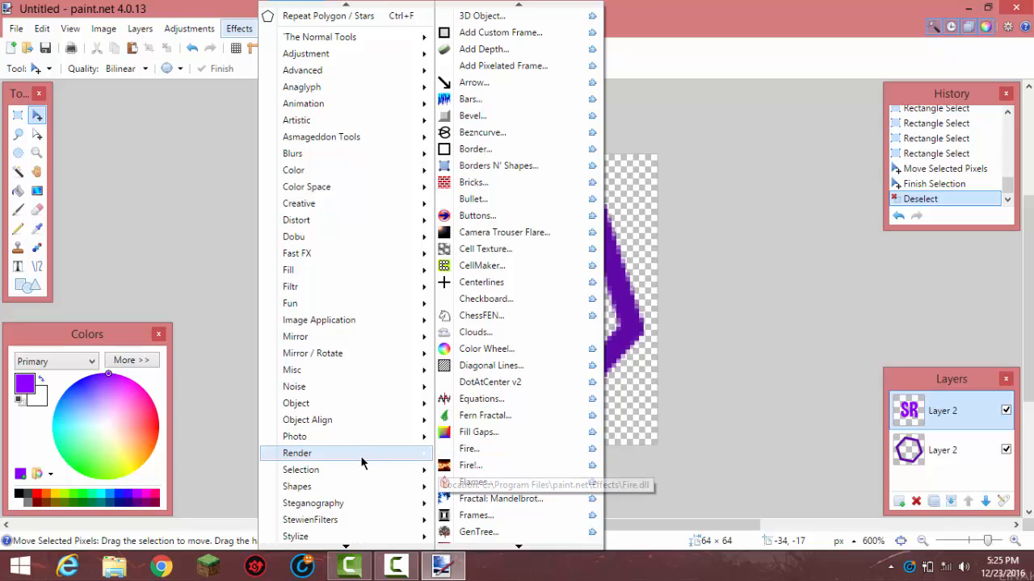
mouse_move(349, 405)
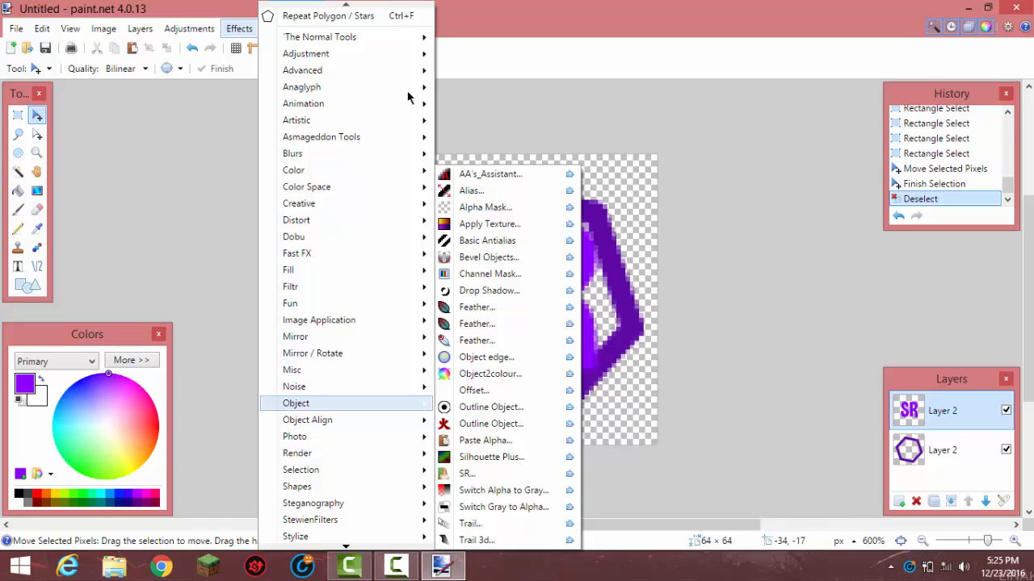
mouse_move(311, 434)
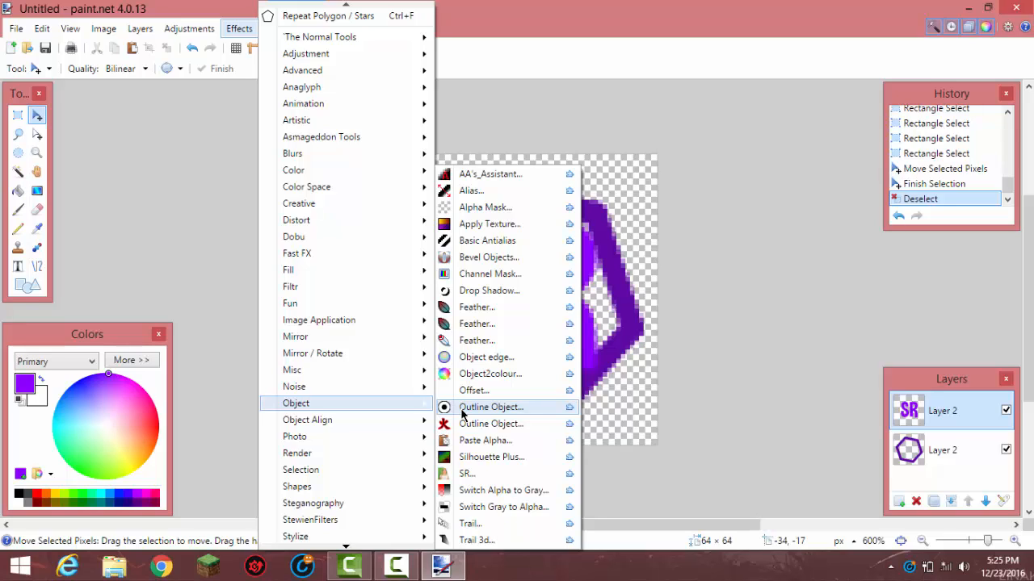
left_click(462, 413)
left_click_drag(461, 172, 757, 174)
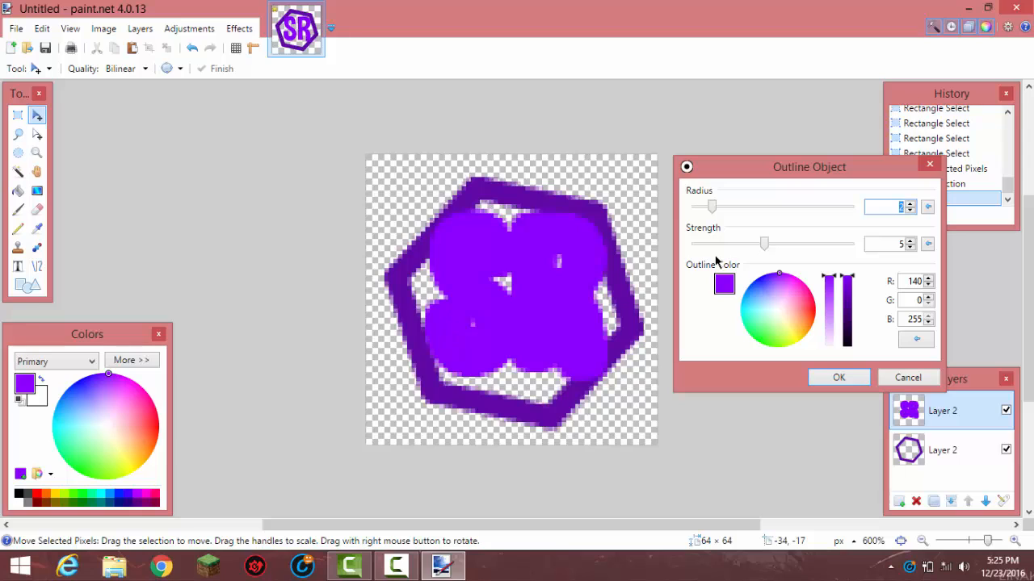
left_click_drag(768, 249, 694, 213)
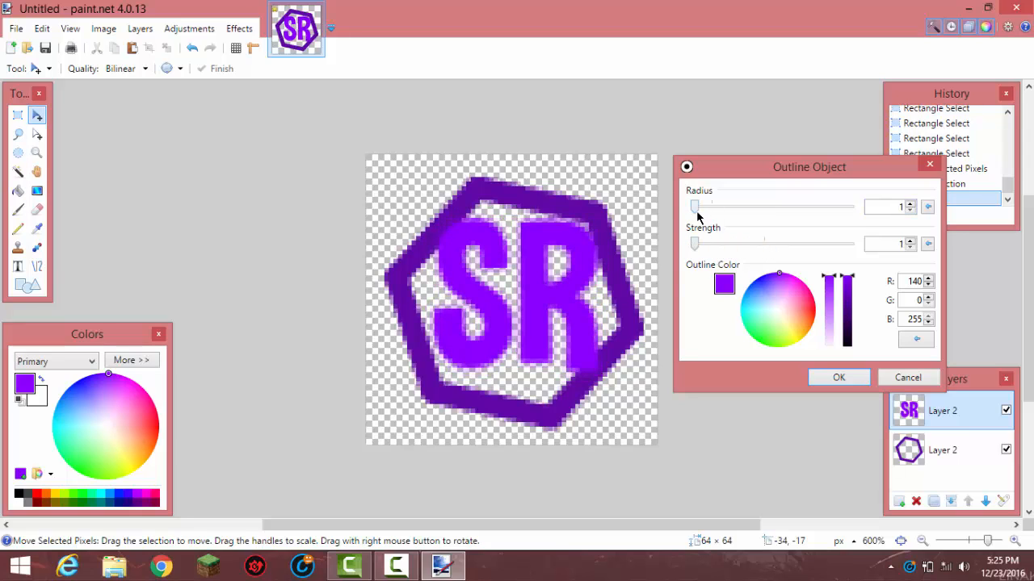
left_click(781, 276)
left_click_drag(781, 275, 755, 278)
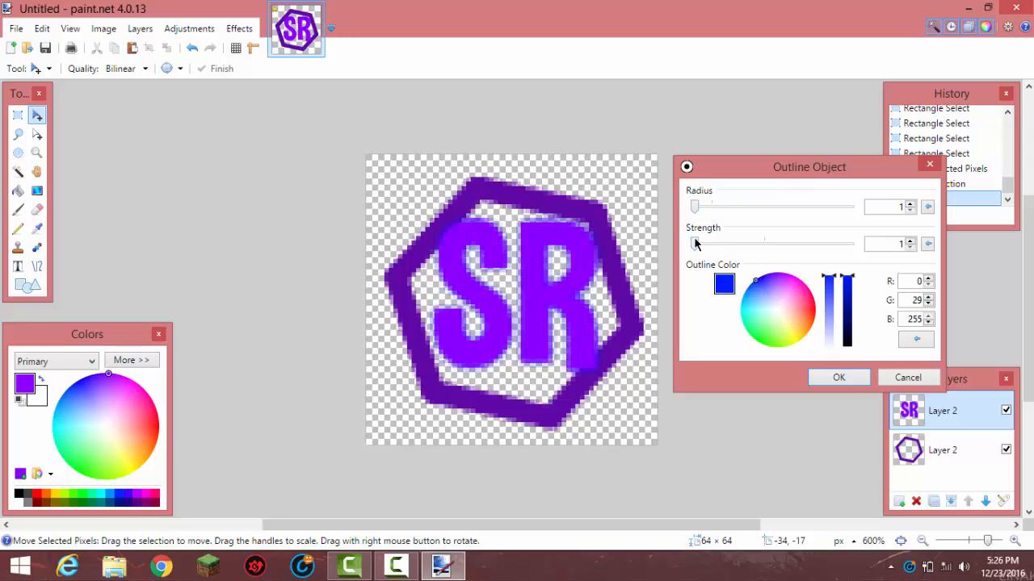
Step: Set the blue outline's strength to 2 and its radius to 3
left_click(910, 241)
left_click(910, 240)
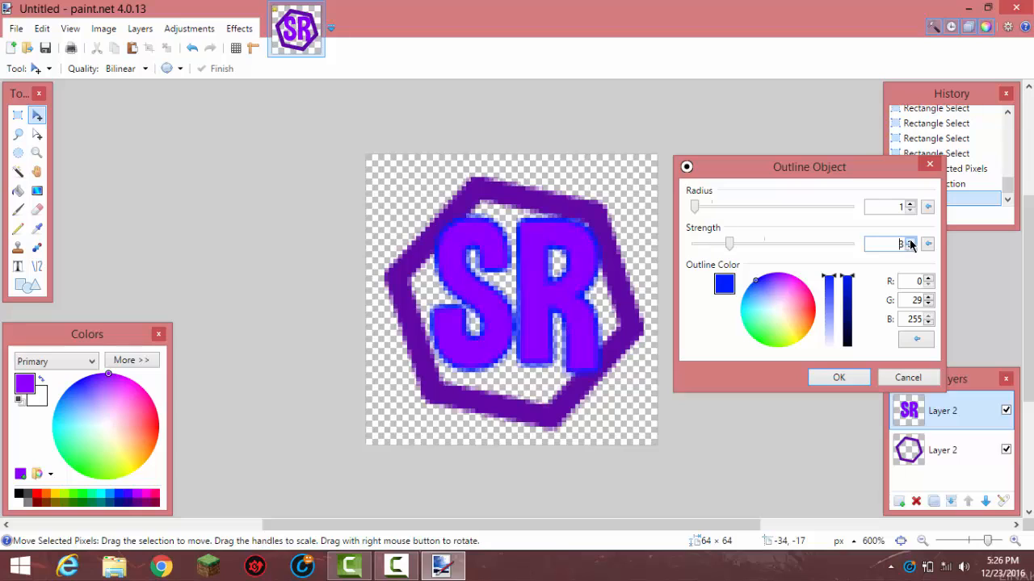
left_click(910, 247)
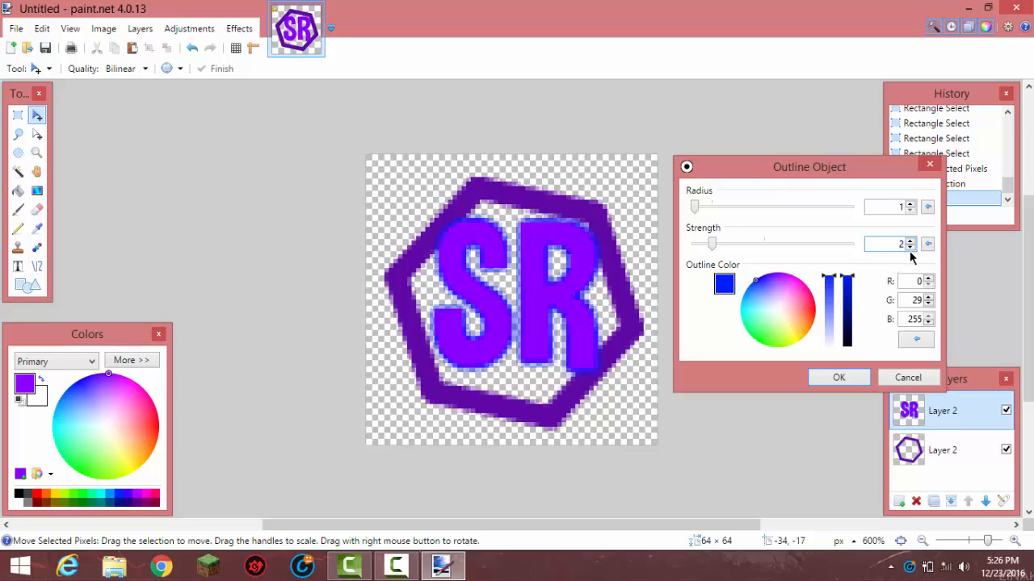
left_click(910, 204)
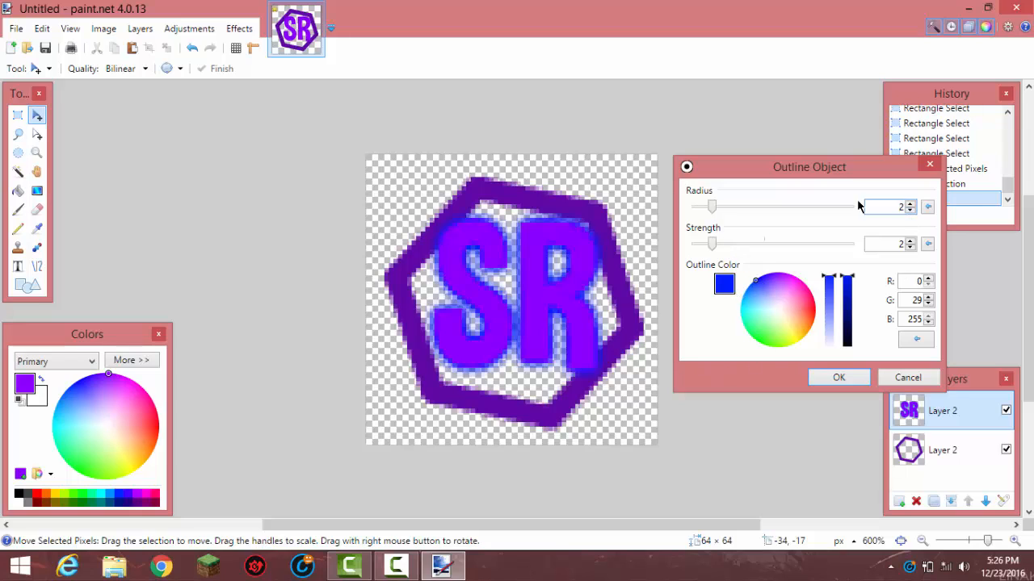
left_click(910, 202)
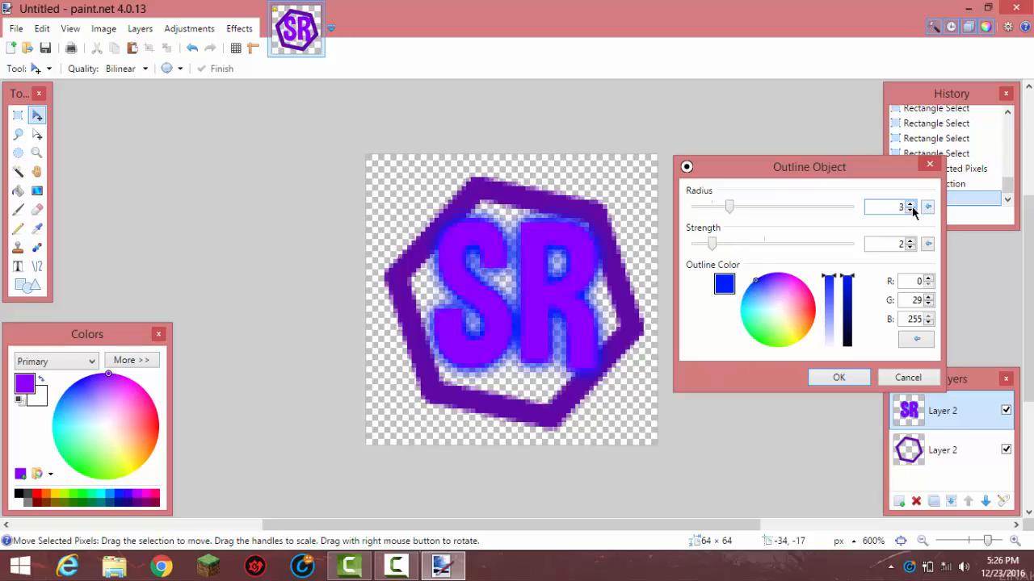
Step: Set the outline strength to 3, darken its colour to dark blue (RGB 0, 16, 142), and apply the effect
left_click(846, 343)
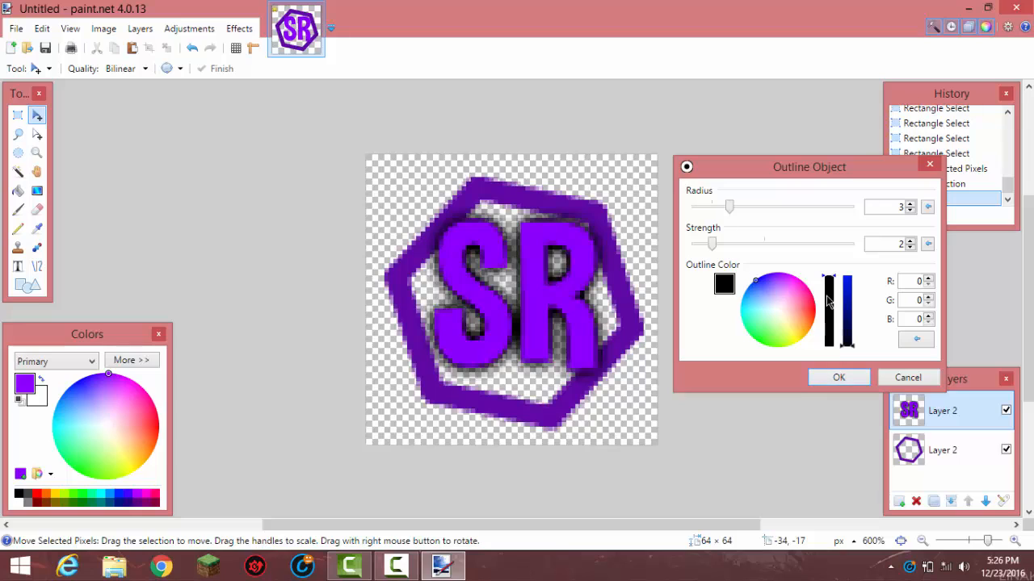
left_click(910, 241)
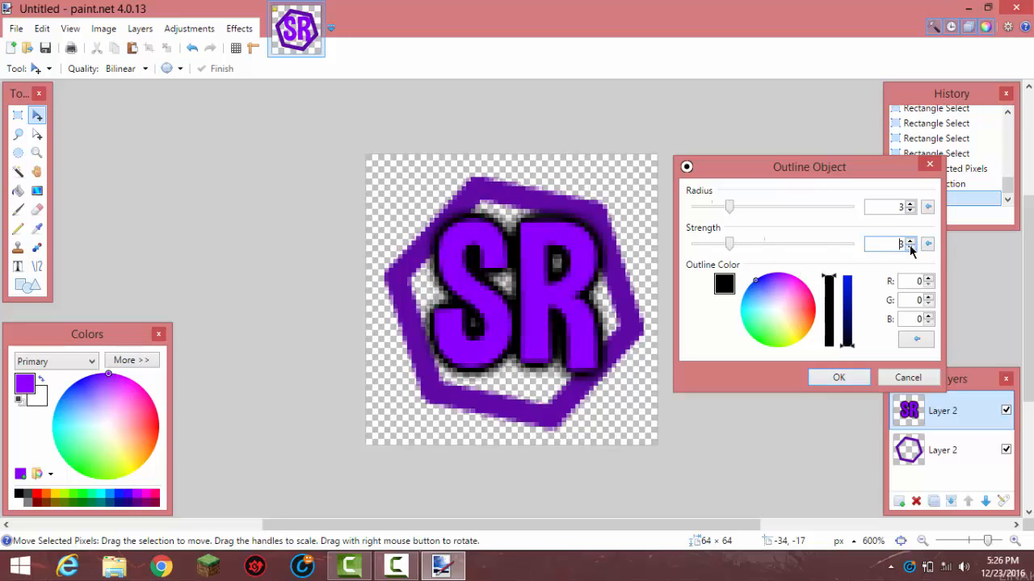
left_click(909, 248)
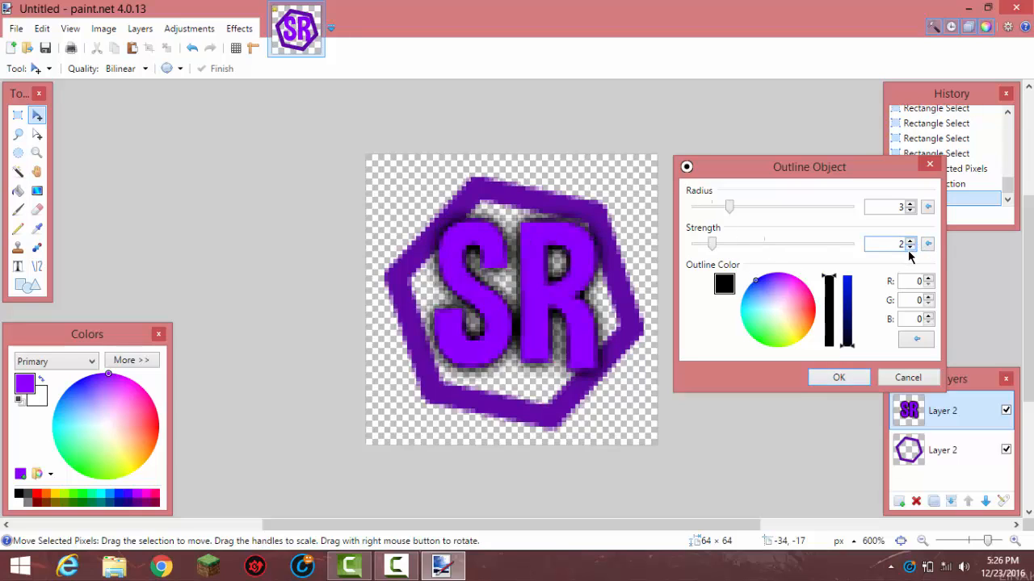
left_click(912, 241)
left_click(909, 248)
left_click(911, 241)
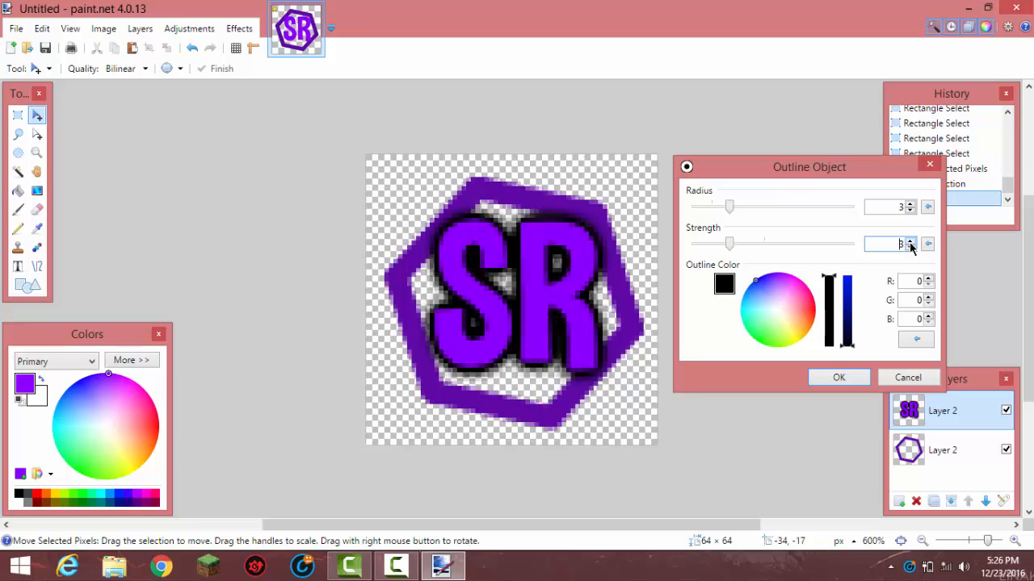
mouse_move(850, 304)
left_mouse_down()
mouse_move(846, 334)
mouse_move(845, 311)
left_mouse_up()
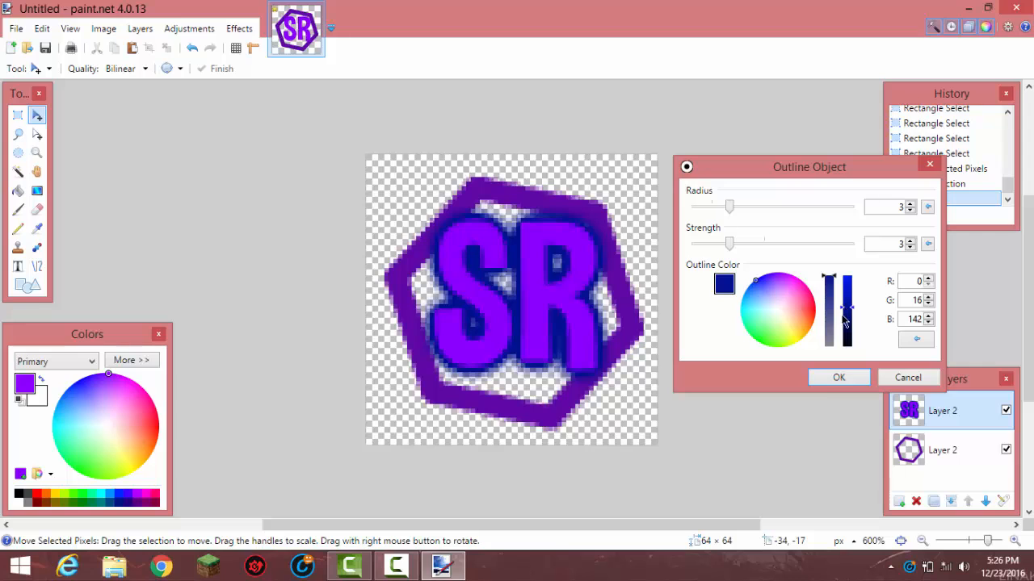
left_click(821, 375)
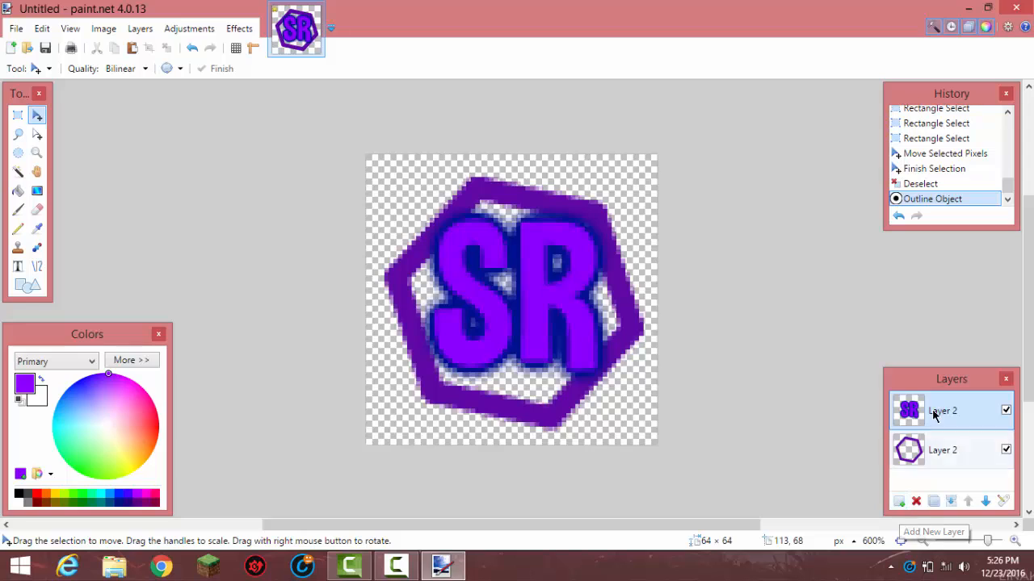
Step: Rename the layer holding the SR letters as Background
double_click(934, 414)
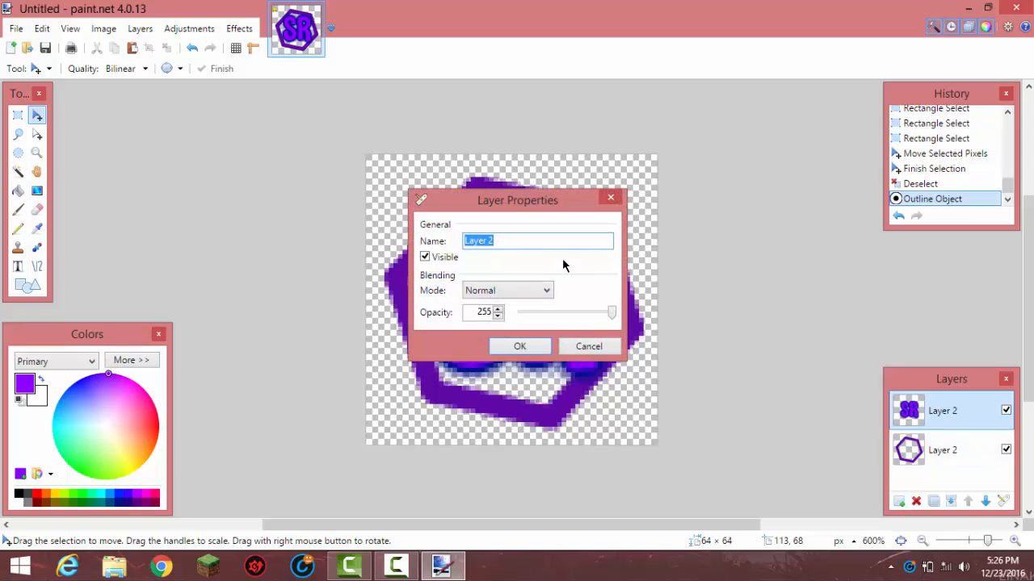
type("BAckground")
key("Return")
Step: Add two empty layers beneath the hexagon layer and make the lowest one active
left_click(898, 502)
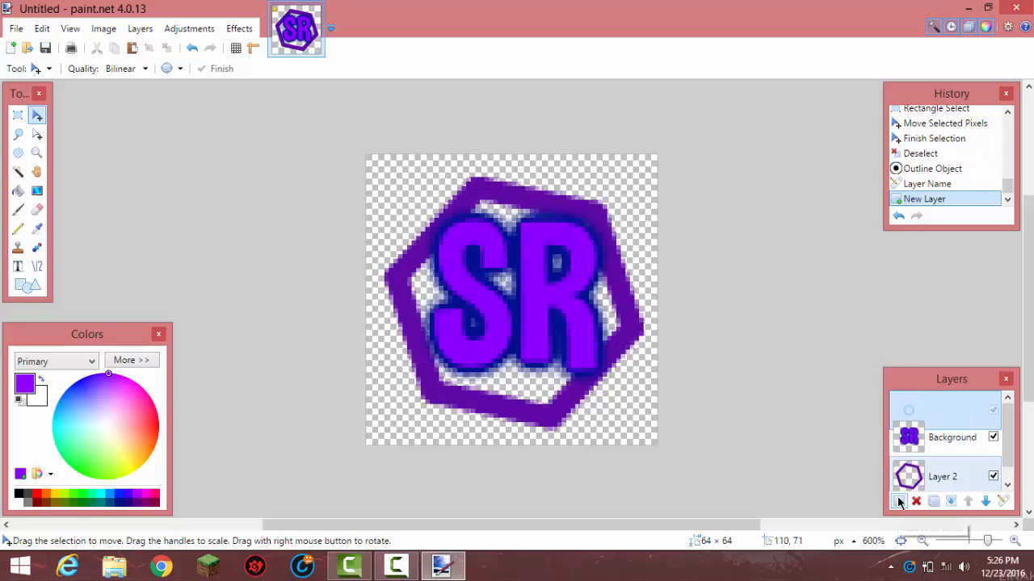
left_click_drag(935, 416, 937, 506)
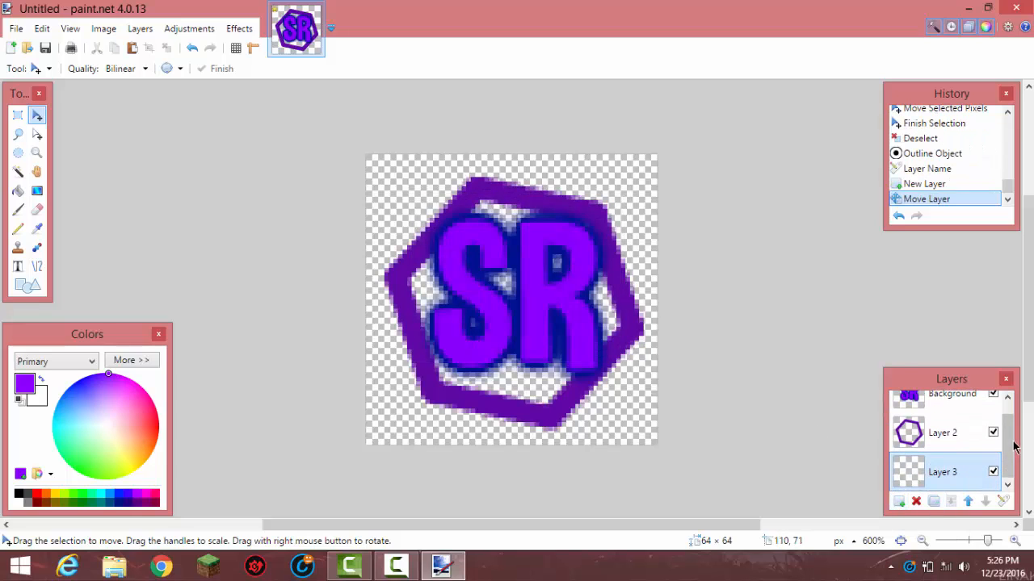
left_click(898, 501)
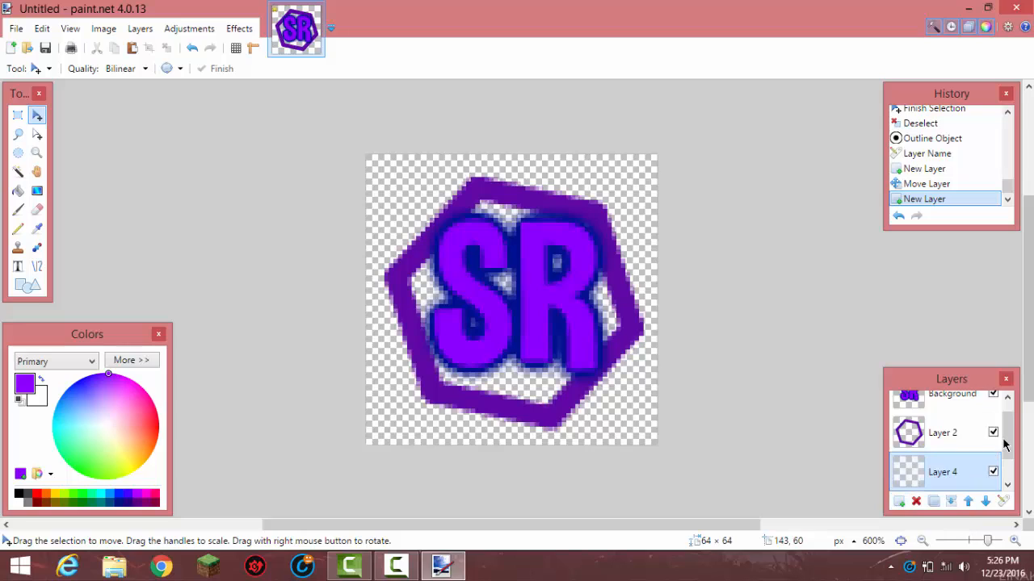
scroll(1003, 440, "down", 1)
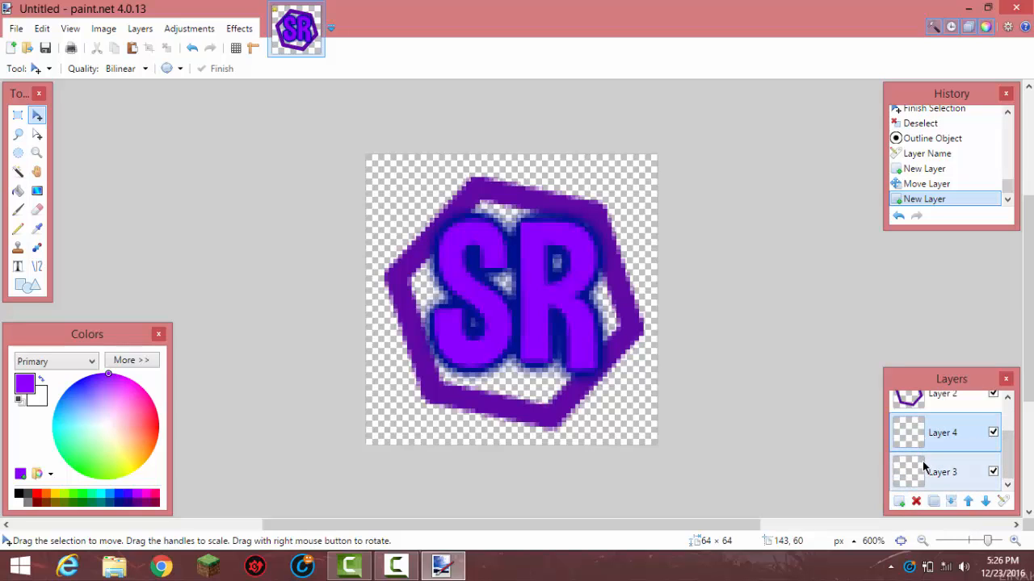
left_click(925, 466)
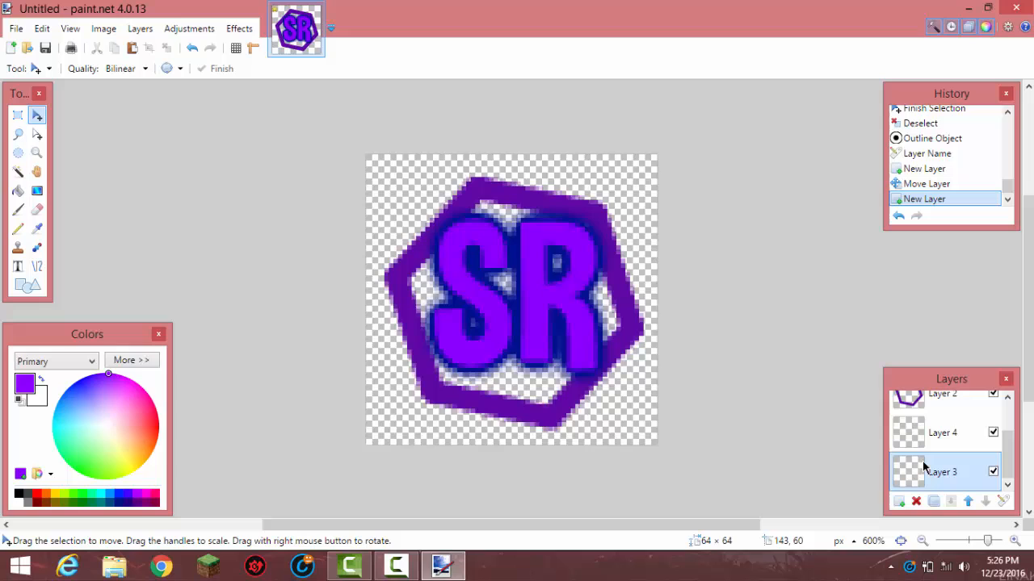
left_click(239, 30)
mouse_move(292, 305)
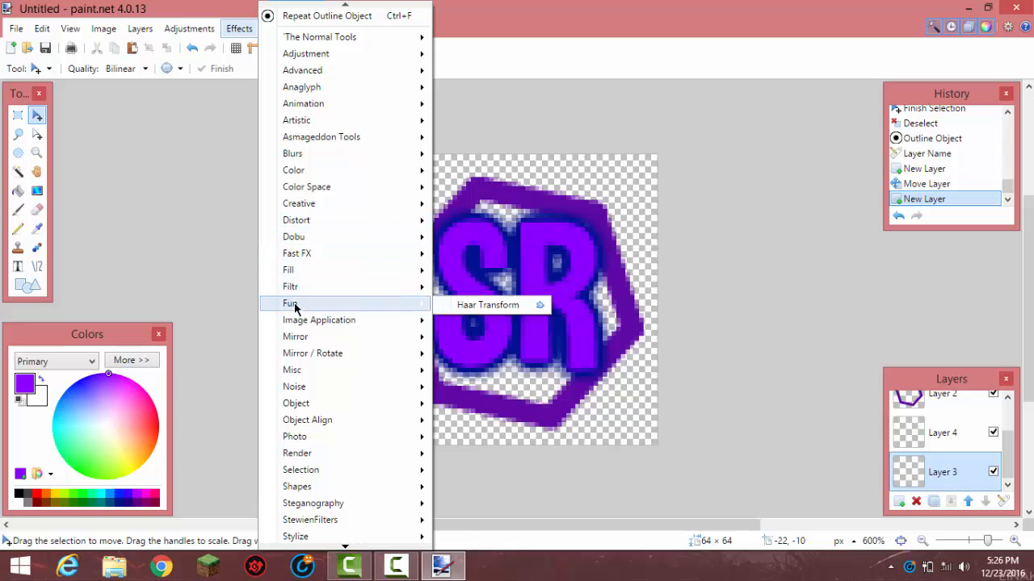
mouse_move(296, 418)
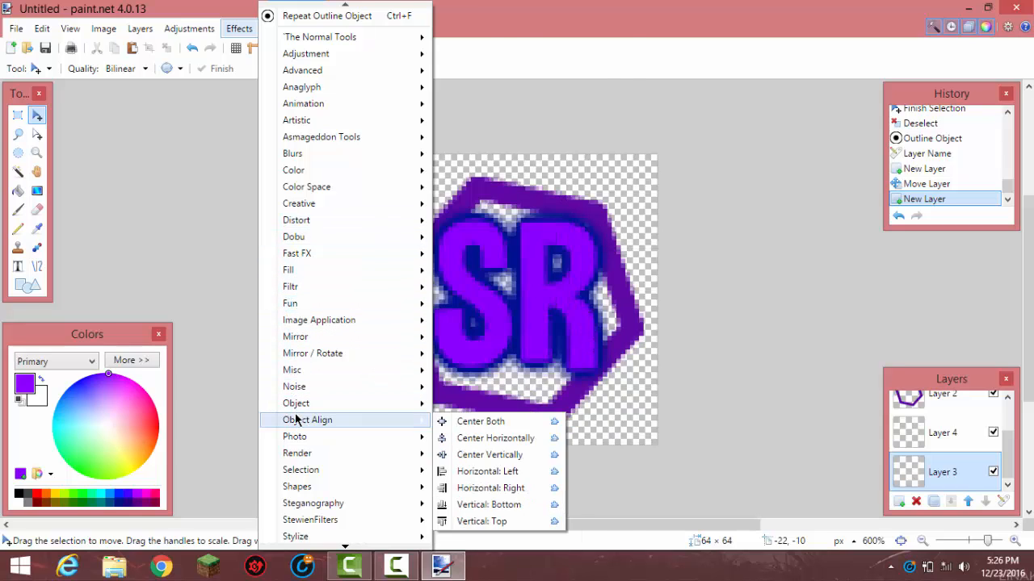
mouse_move(289, 459)
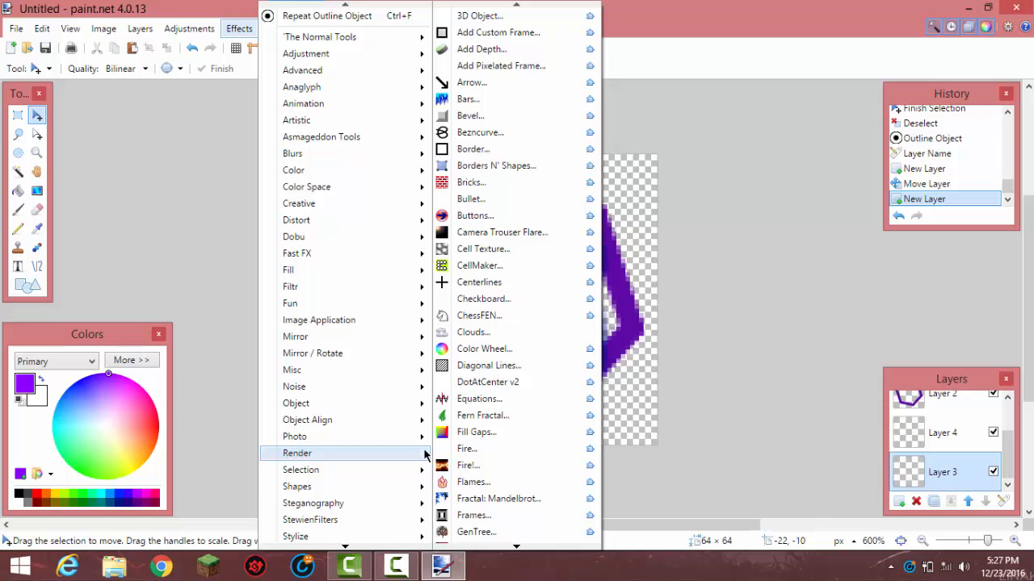
scroll(449, 462, "down", 2)
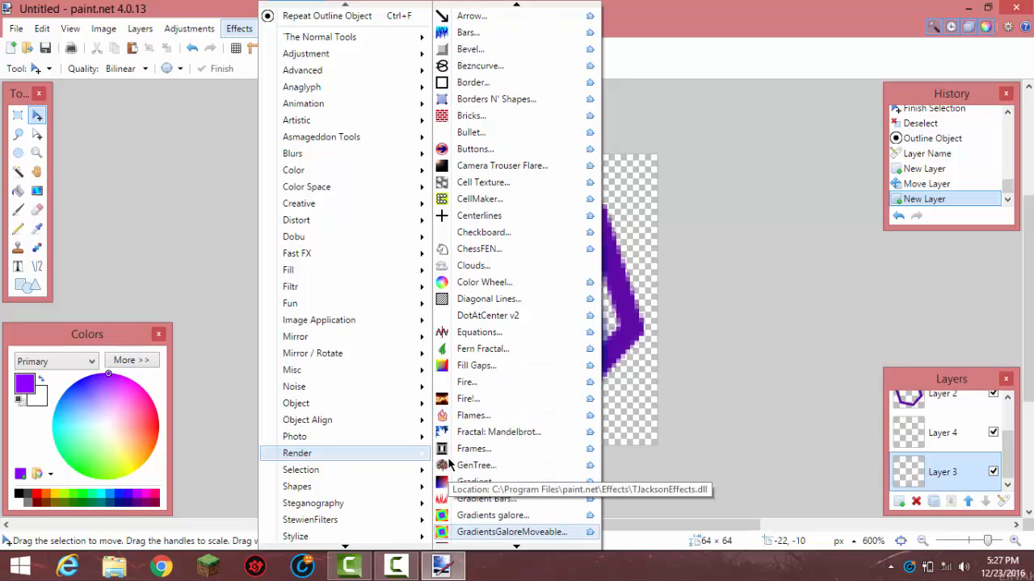
scroll(450, 464, "down", 4)
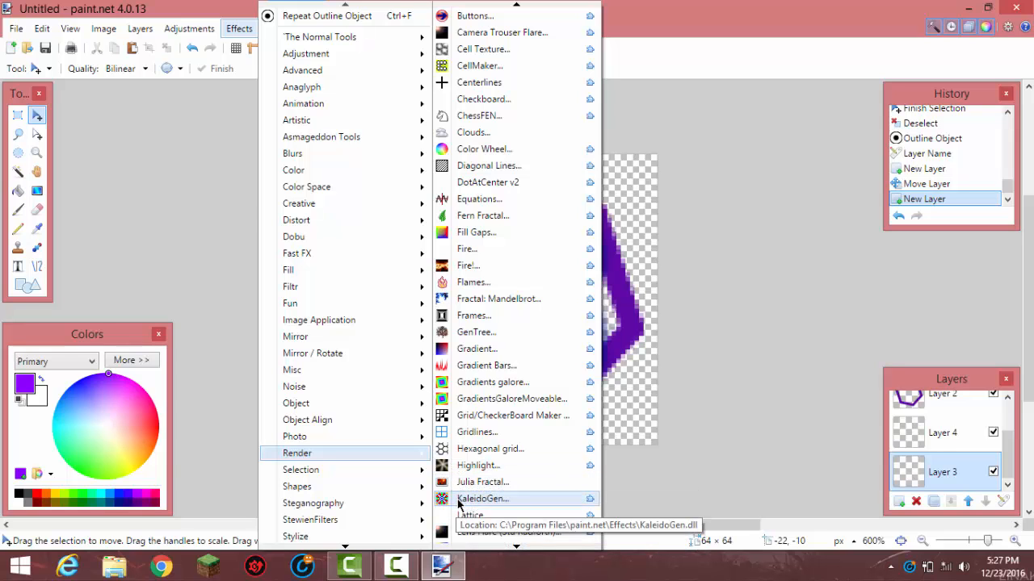
left_click(458, 503)
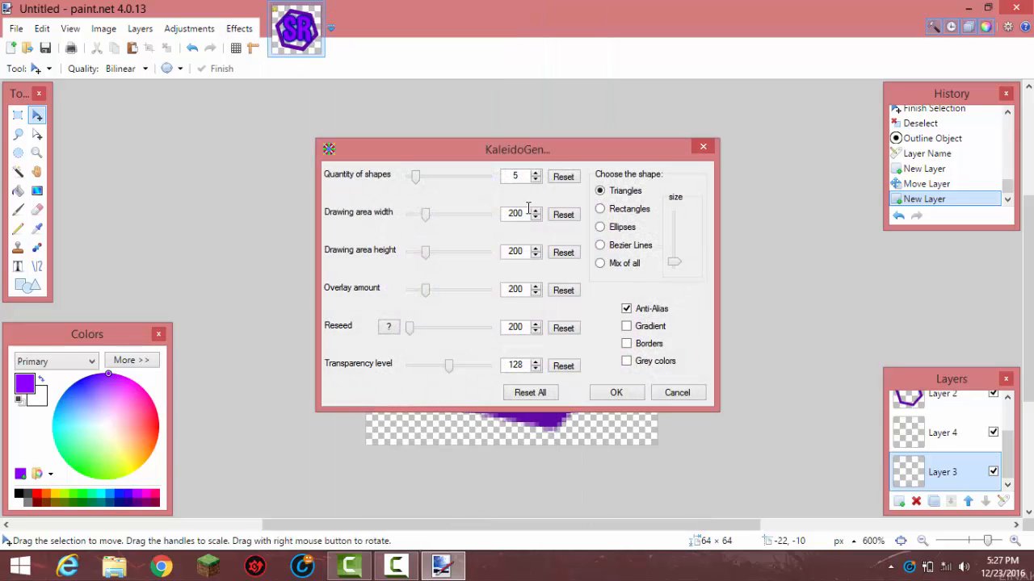
left_click_drag(533, 159, 839, 141)
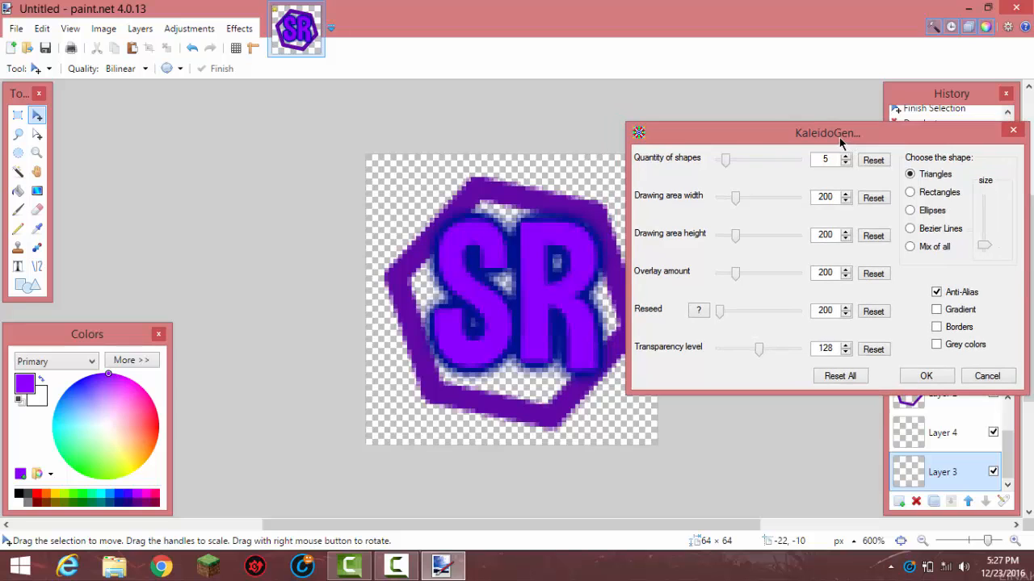
left_click_drag(721, 164, 685, 170)
left_click(978, 378)
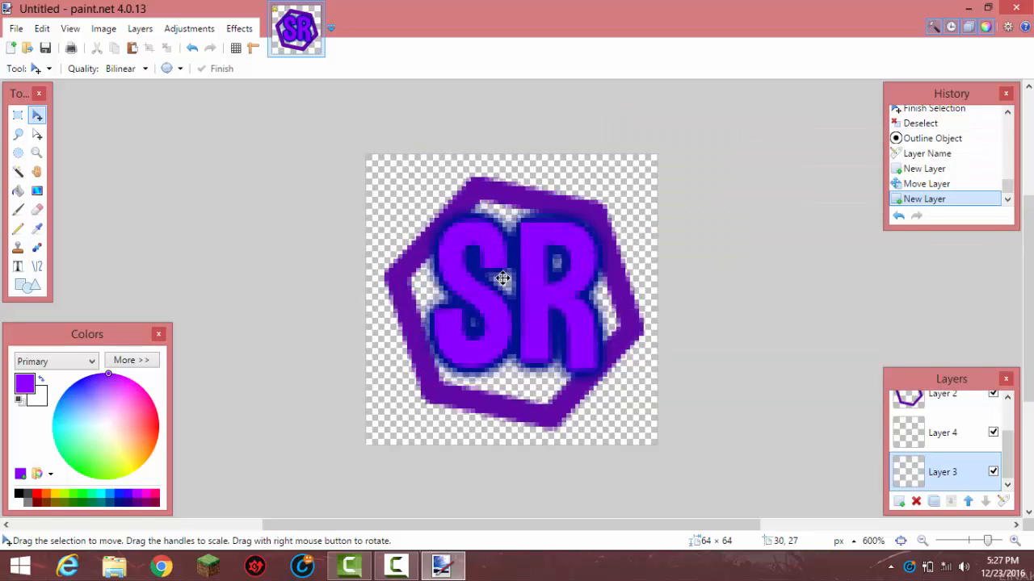
Step: Fill the lowest layer with the Paint Bucket, trying black and grey before changing the fill colour to dark teal
left_click(18, 190)
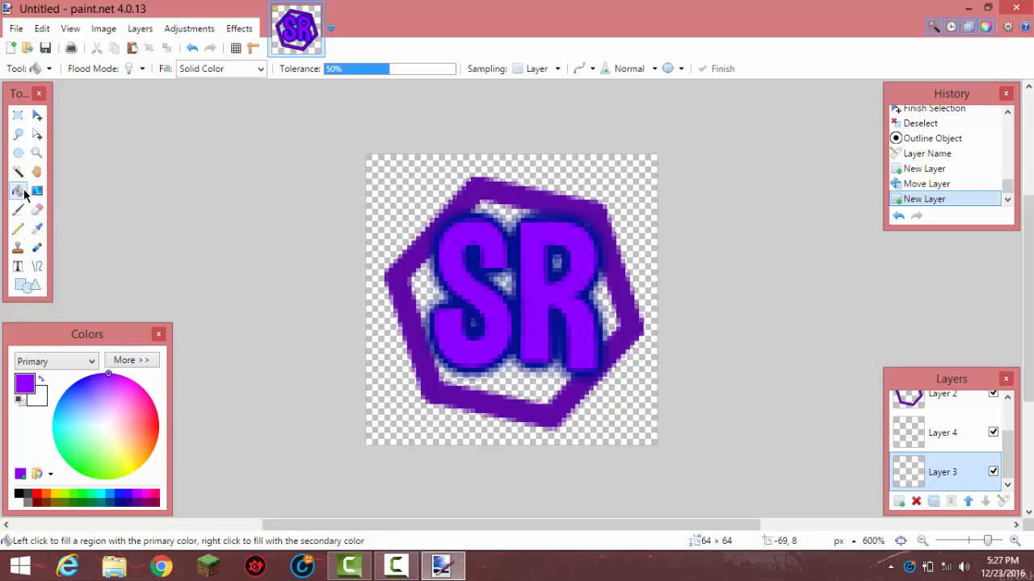
left_click(18, 494)
left_click(405, 224)
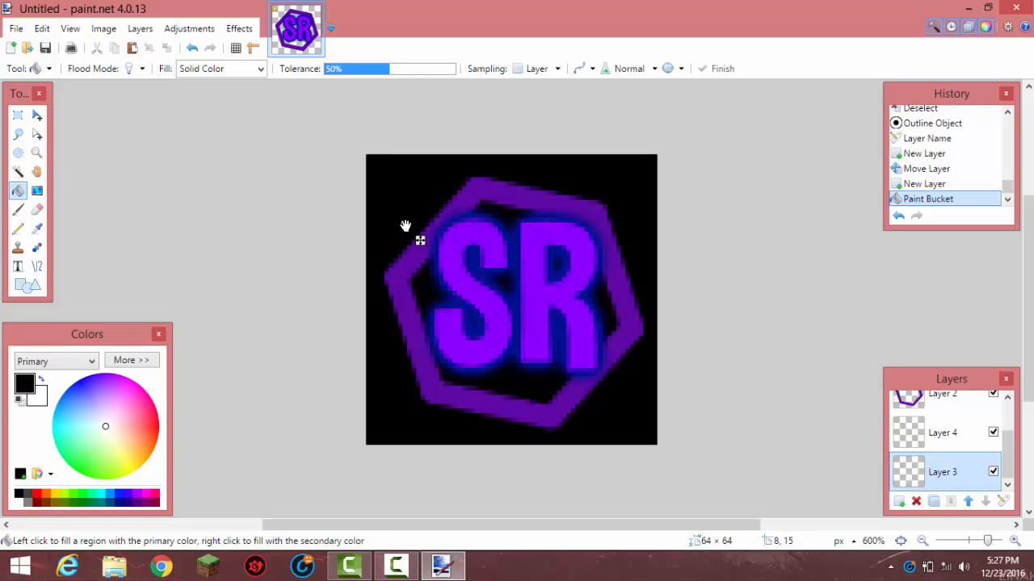
left_click(29, 503)
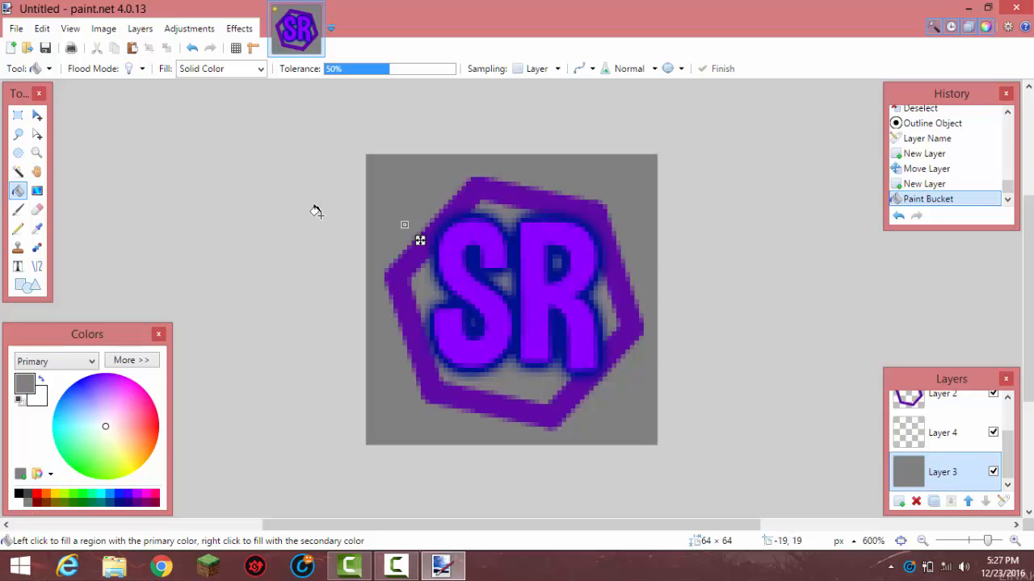
left_click(28, 503)
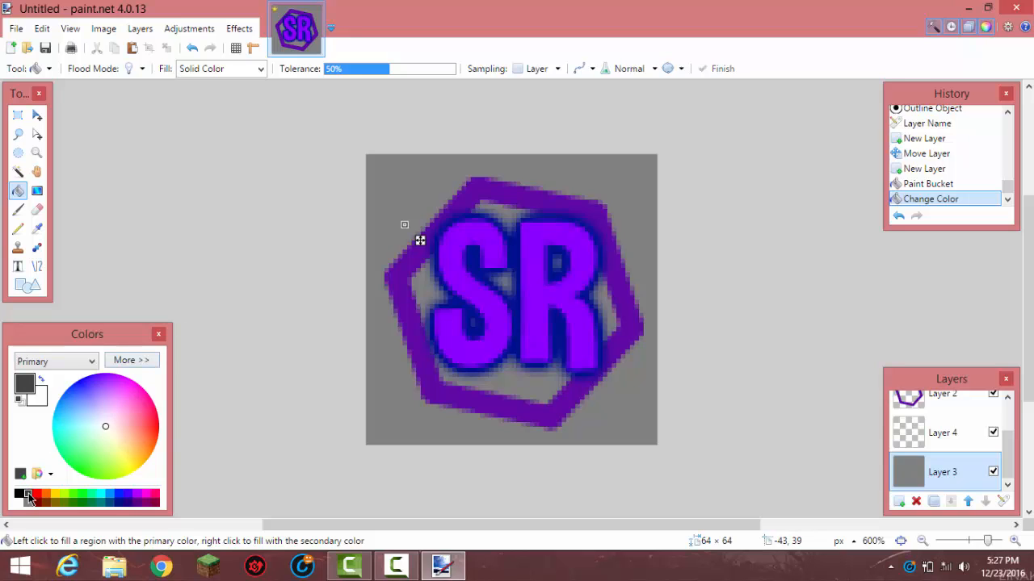
left_click(103, 502)
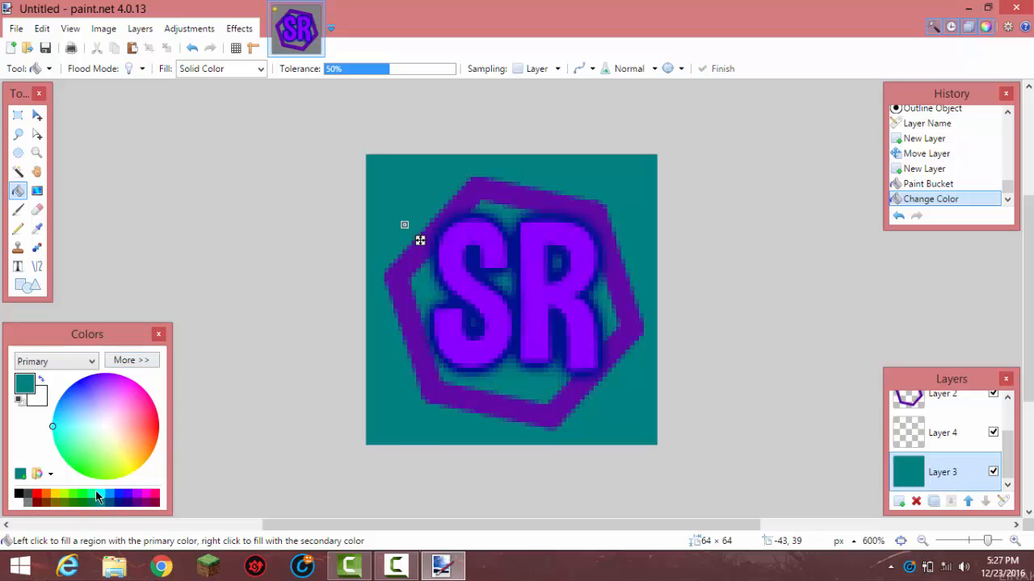
Step: Try magenta, red, dark red, grey and white as the fill colour of the lowest layer
left_click(147, 495)
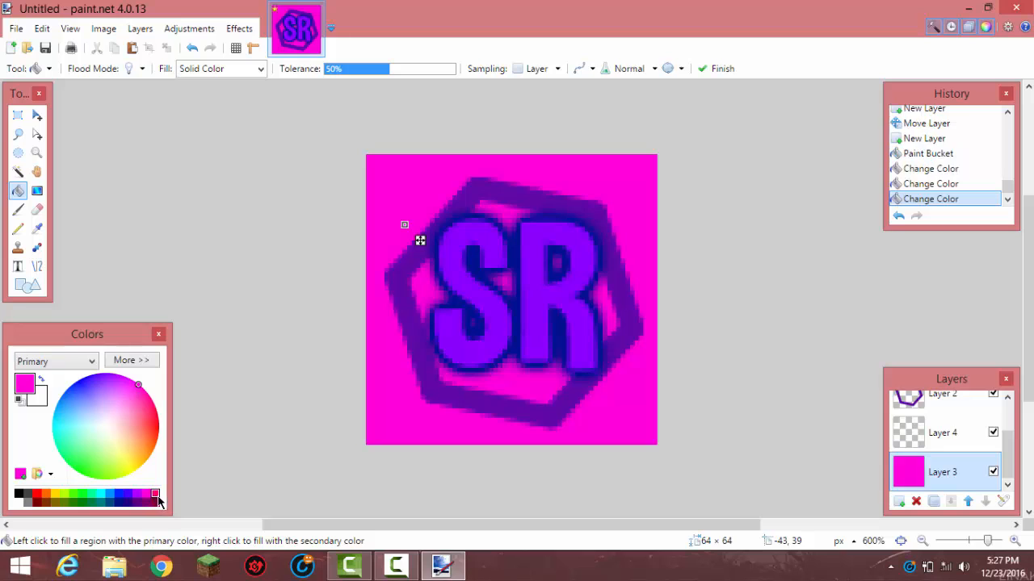
left_click(154, 497)
left_click(36, 494)
left_click(36, 502)
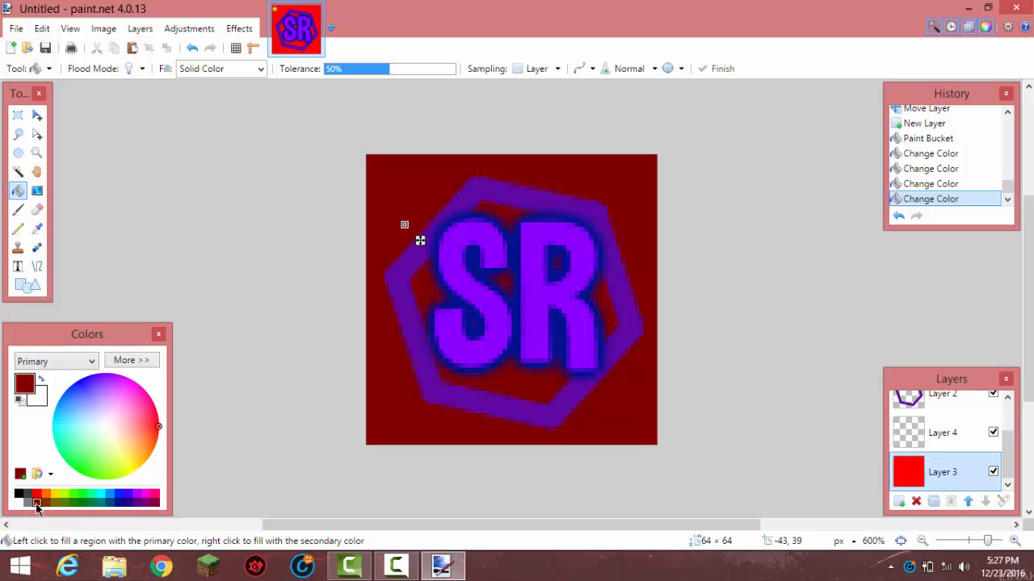
left_click(27, 504)
left_click(36, 502)
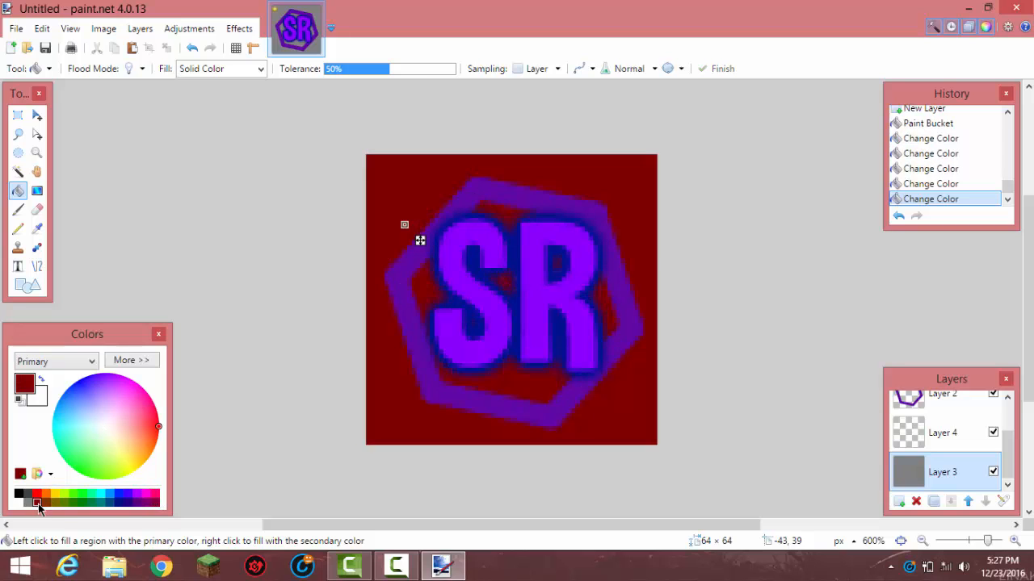
left_click(21, 503)
Step: Change the lowest layer's fill colour to dark grey after comparing it with the neighbouring palette shades
left_click(27, 496)
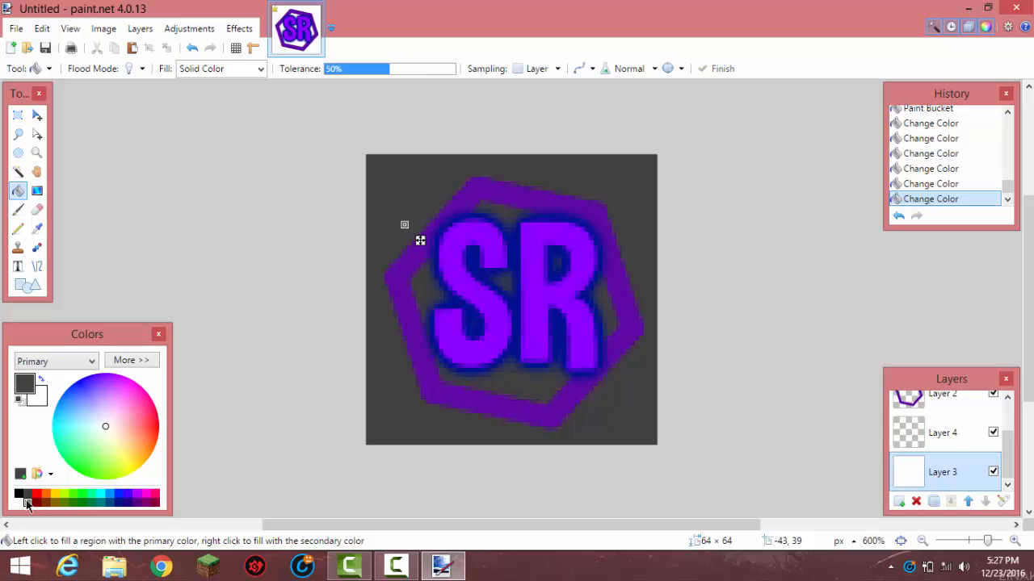
left_click(27, 503)
left_click(29, 496)
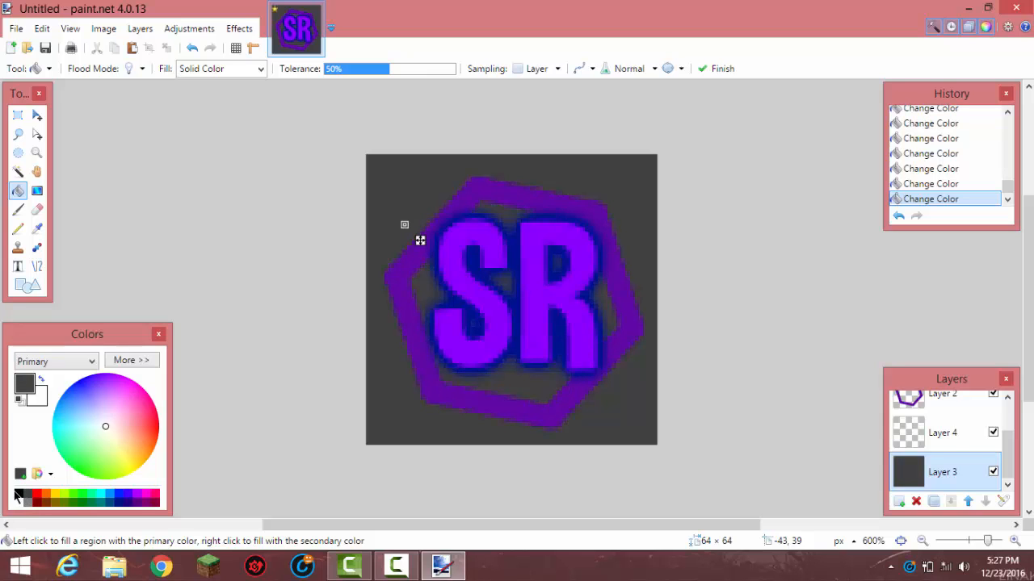
left_click(19, 494)
left_click(33, 496)
left_click(28, 495)
Step: Start the KaleidoGen render effect on the empty layer above the dark grey fill, keeping the canvas preview uncovered
left_click(941, 435)
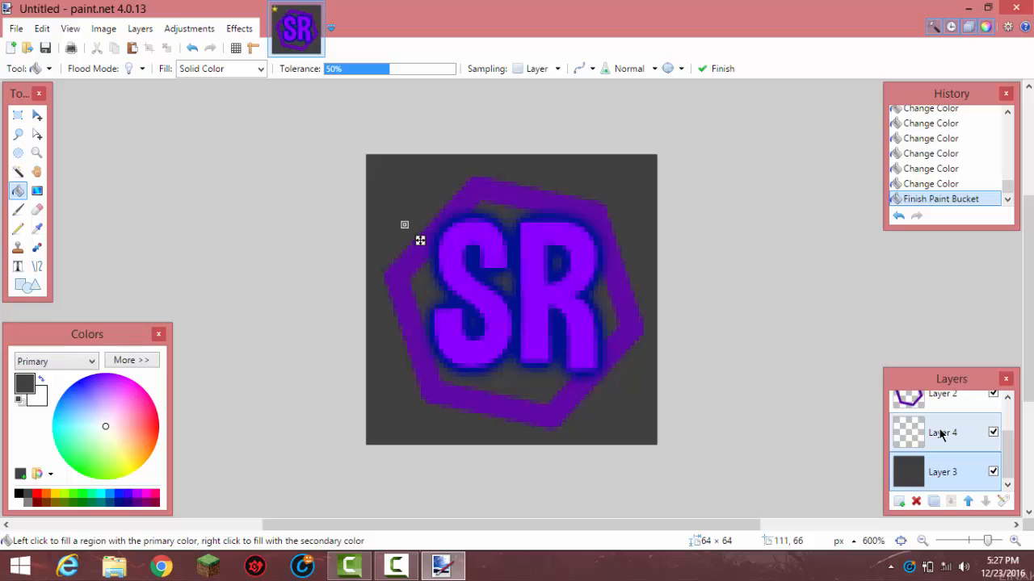
left_click(241, 29)
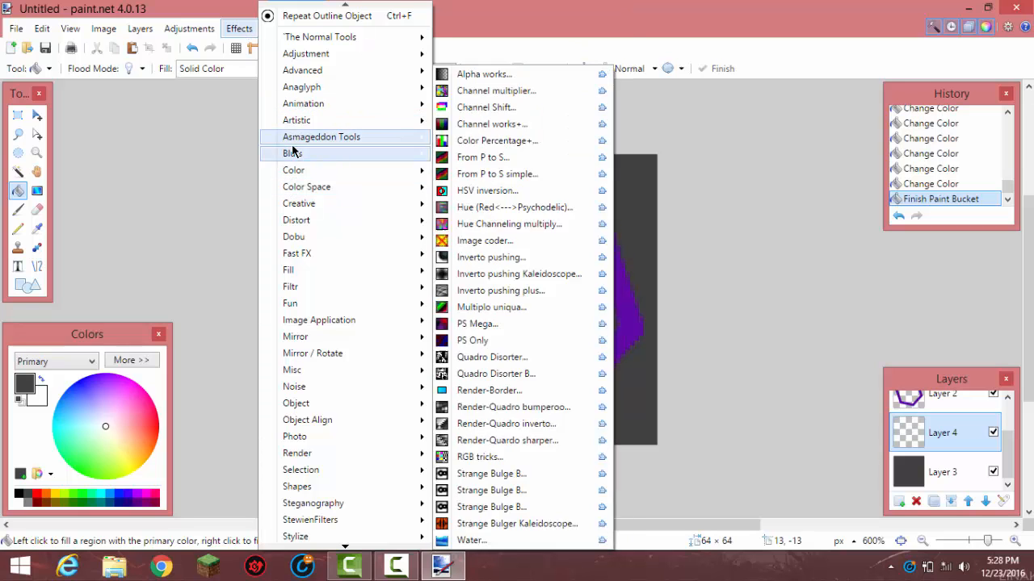
mouse_move(297, 454)
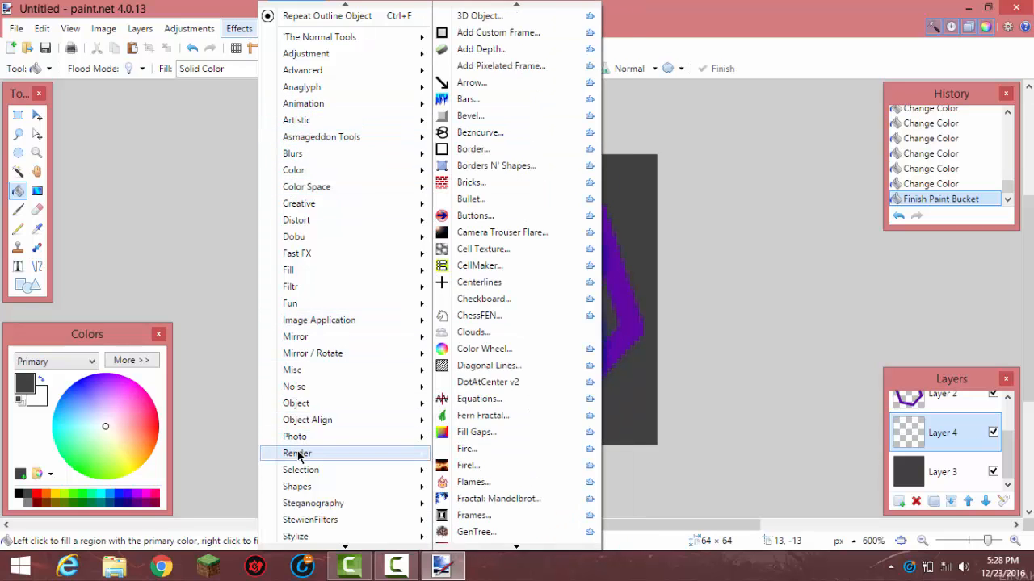
mouse_move(298, 415)
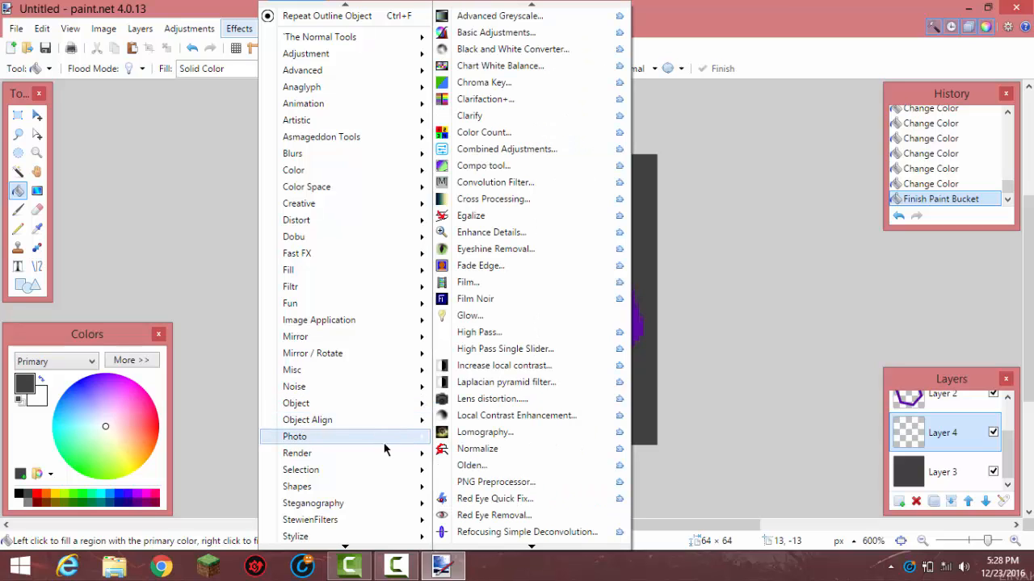
mouse_move(426, 454)
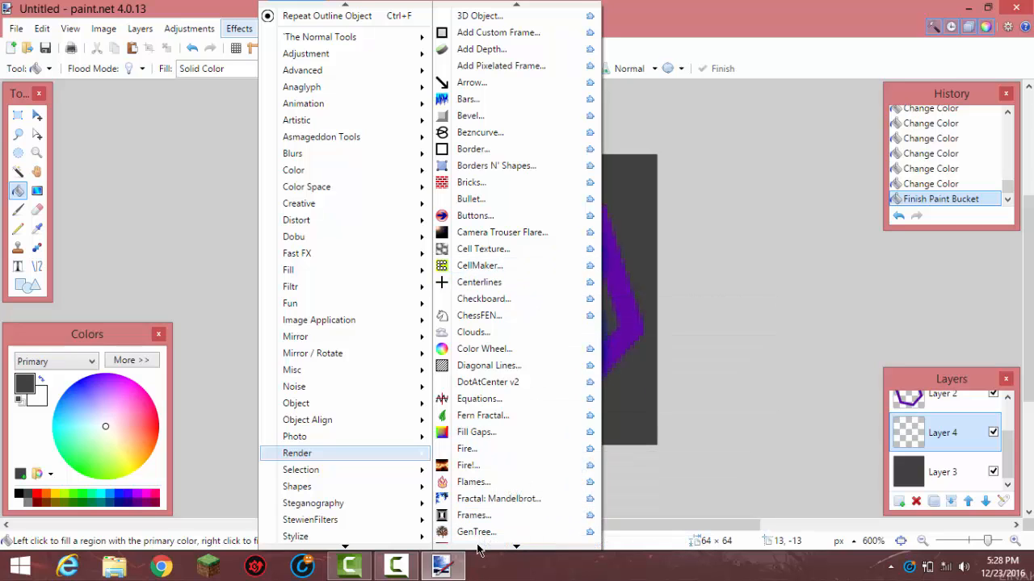
mouse_move(477, 550)
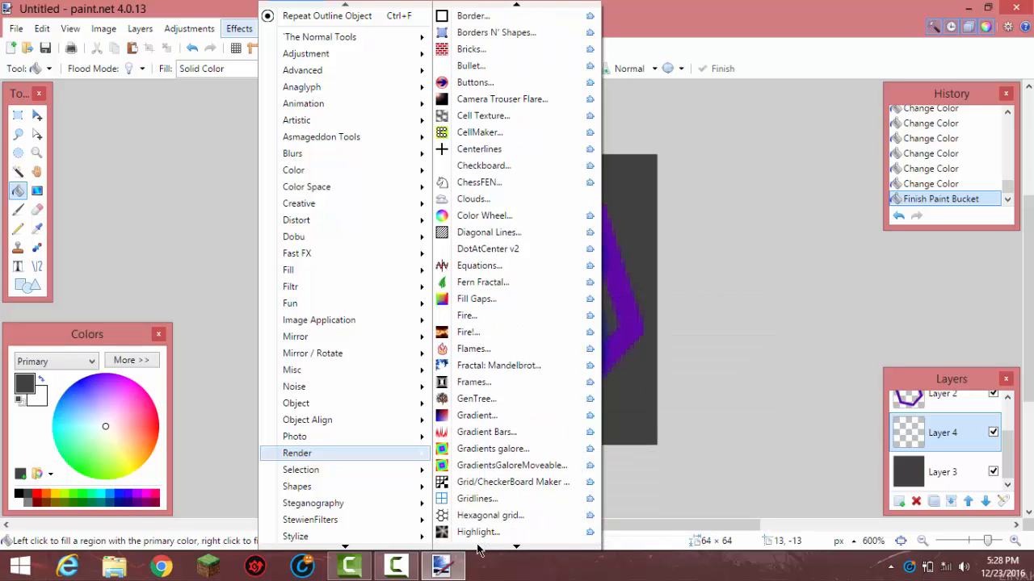
left_click(481, 496)
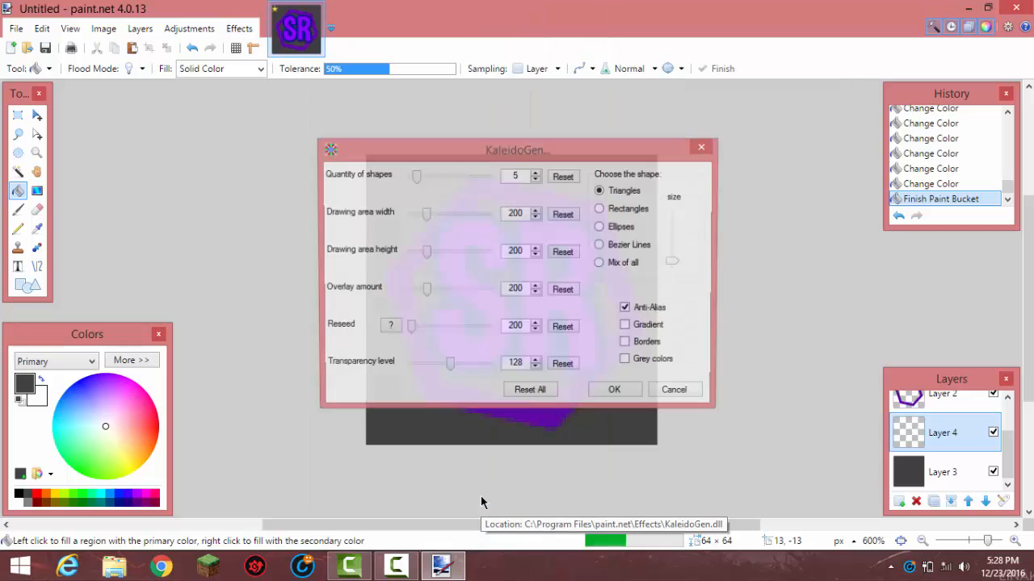
left_click_drag(531, 143, 898, 67)
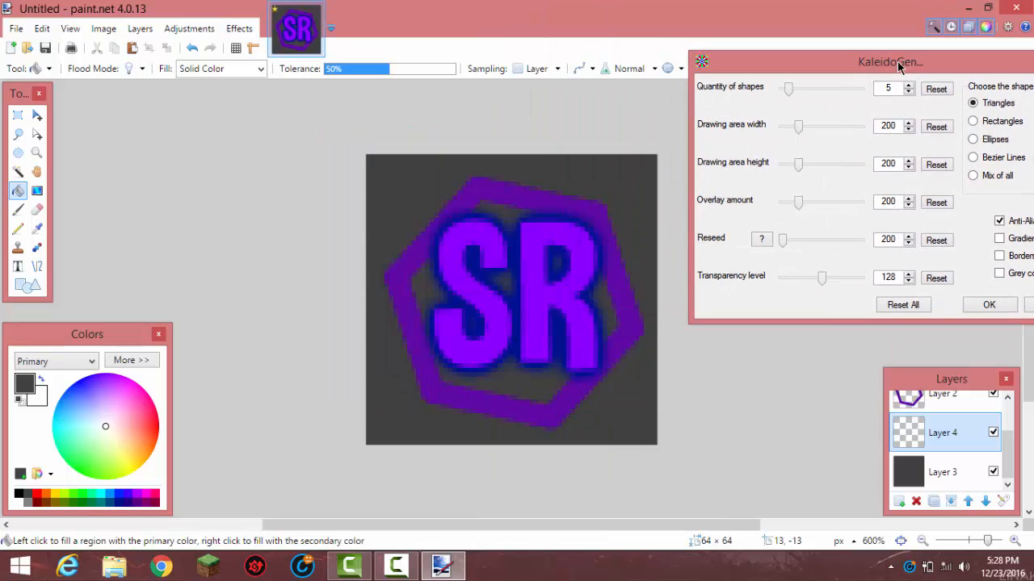
Step: Try the kaleidoscope with 29 shapes, a drawing area of 408 by 389 and an overlay amount of 1000
left_click_drag(789, 90, 826, 92)
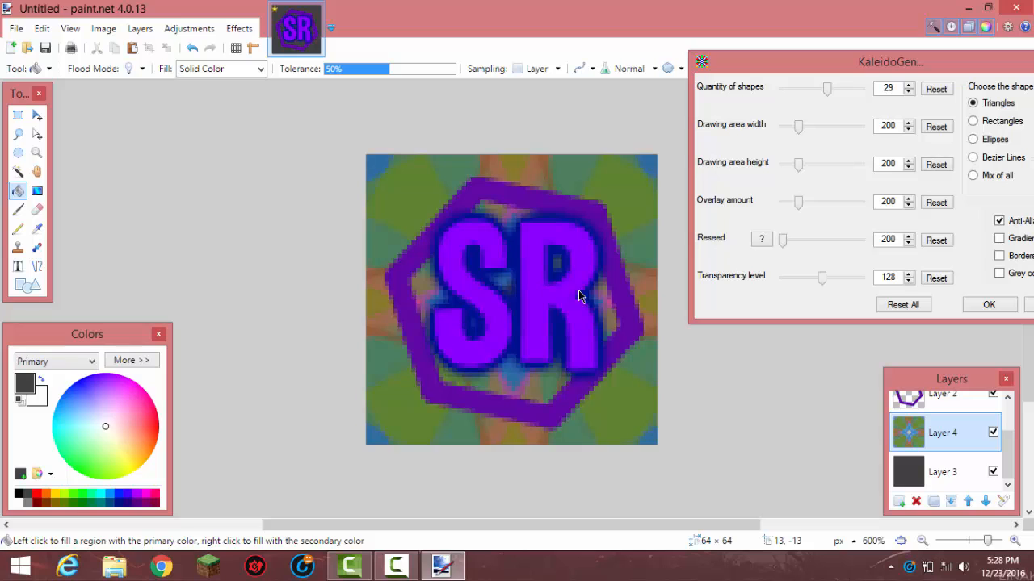
mouse_move(808, 123)
left_mouse_down()
mouse_move(891, 154)
mouse_move(817, 151)
mouse_move(805, 167)
mouse_move(816, 174)
mouse_move(847, 164)
mouse_move(814, 164)
left_mouse_up()
left_click_drag(800, 203, 894, 217)
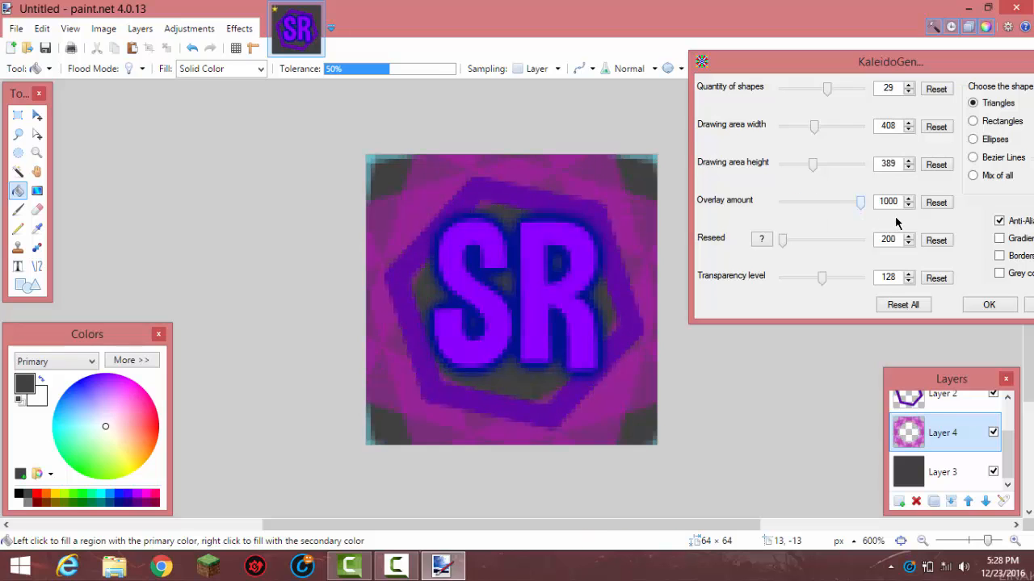
Step: Try reducing the kaleidoscope to 12 shapes with a drawing area width of 79 and height of 350
left_click_drag(824, 92, 798, 94)
mouse_move(813, 126)
left_mouse_down()
mouse_move(752, 129)
mouse_move(862, 128)
mouse_move(768, 136)
mouse_move(788, 136)
left_mouse_up()
left_click(909, 168)
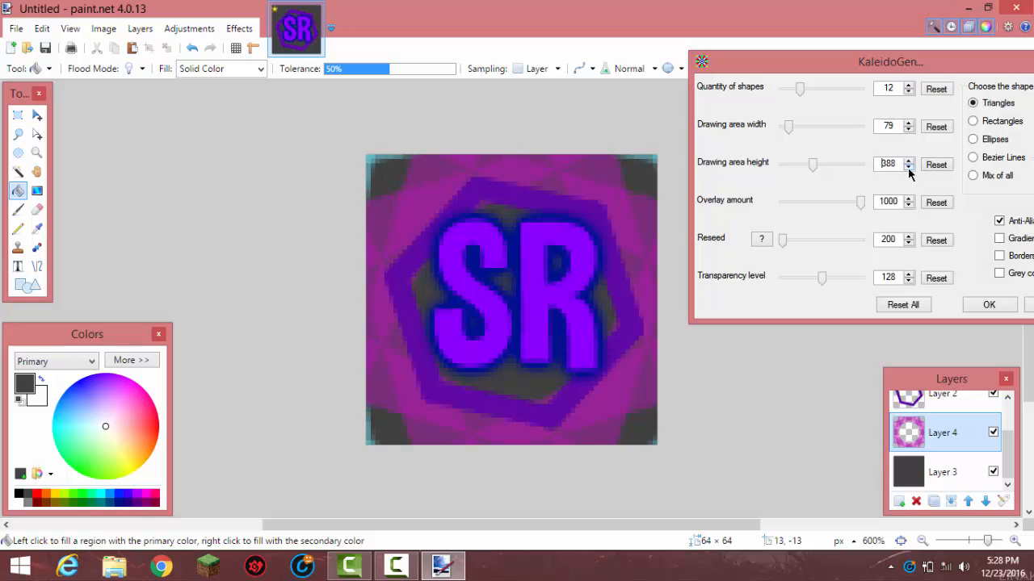
left_click(908, 161)
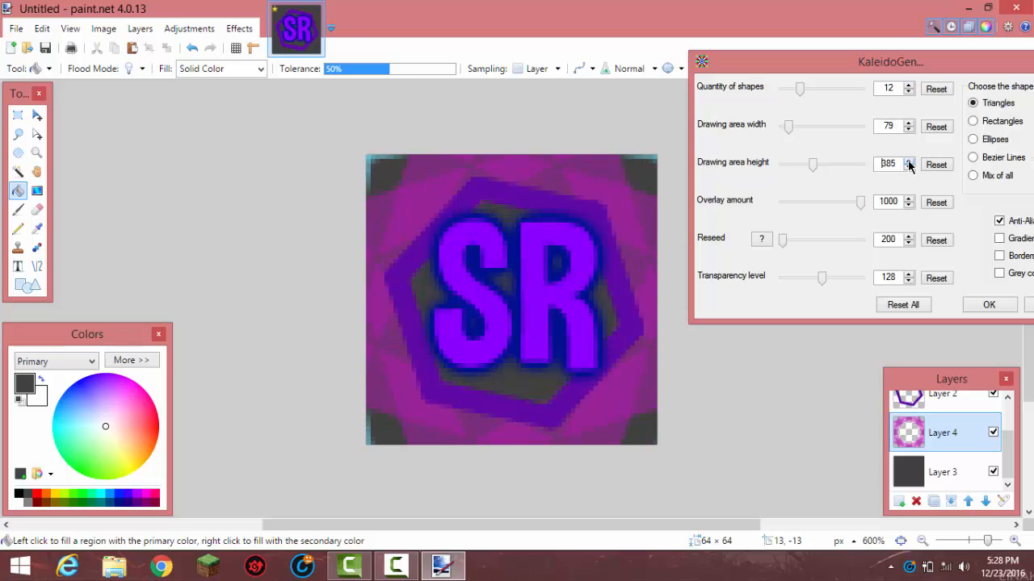
mouse_move(813, 172)
left_mouse_down()
mouse_move(848, 169)
mouse_move(811, 178)
left_mouse_up()
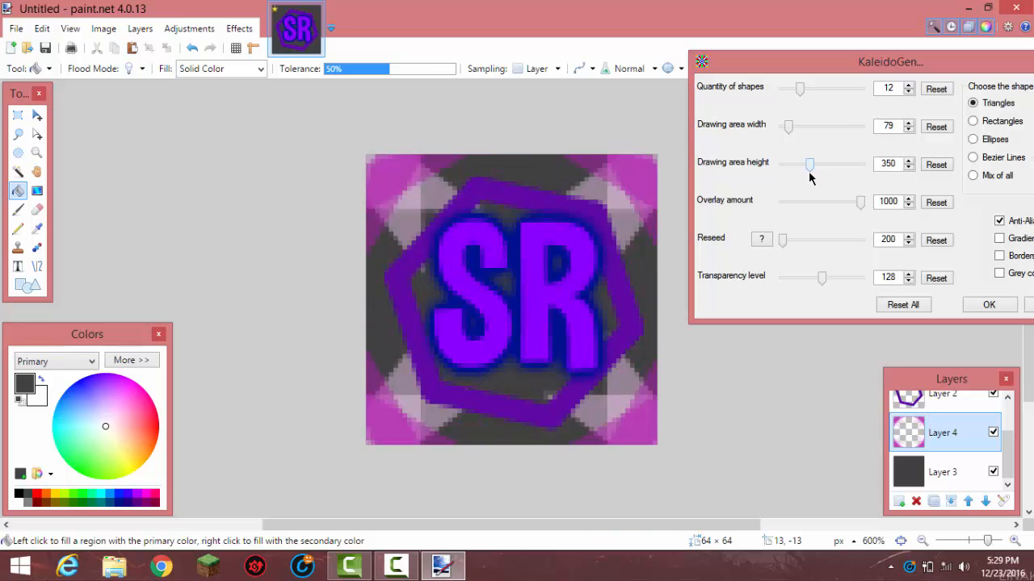
Step: Fine-tune the drawing area height through values in the 350s and set it to 360
left_click(909, 161)
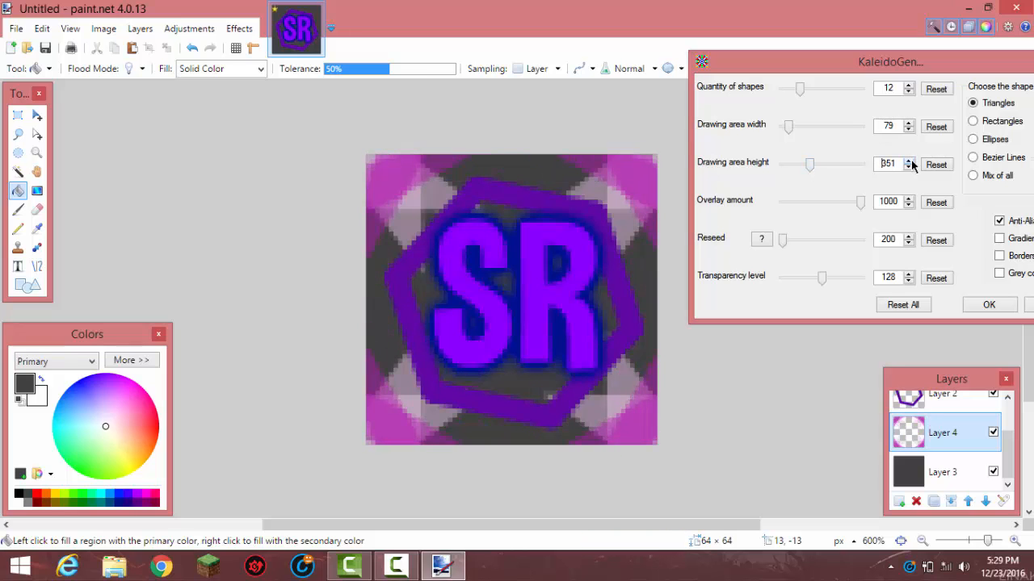
left_click(910, 160)
left_click(910, 160)
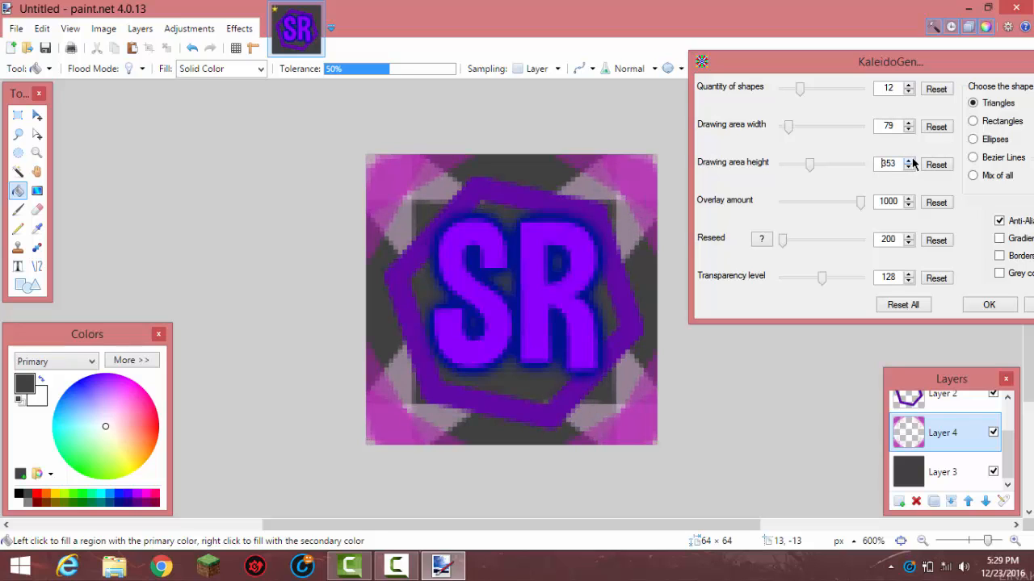
left_click(911, 161)
left_click(913, 161)
left_click(911, 161)
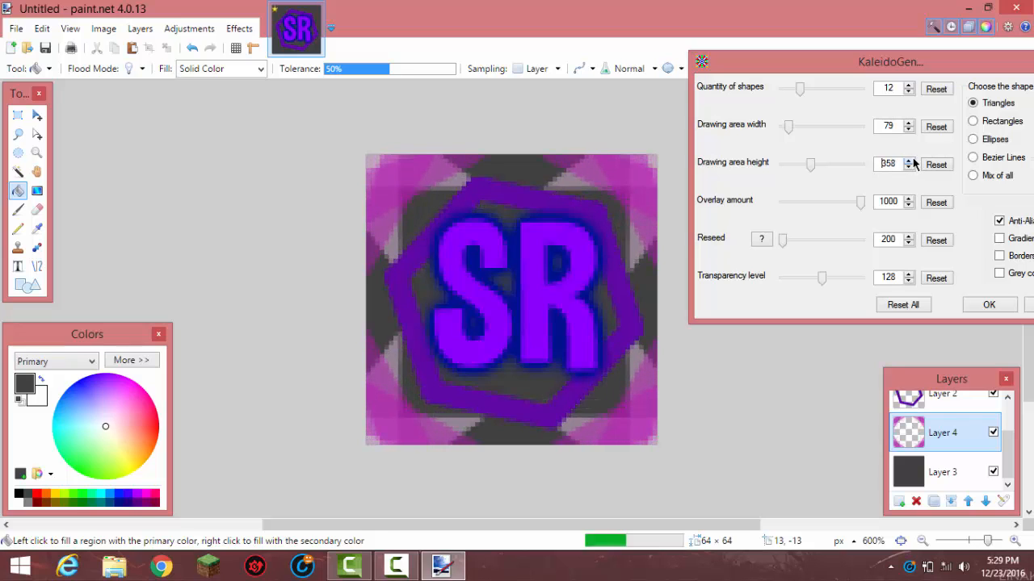
left_click(911, 161)
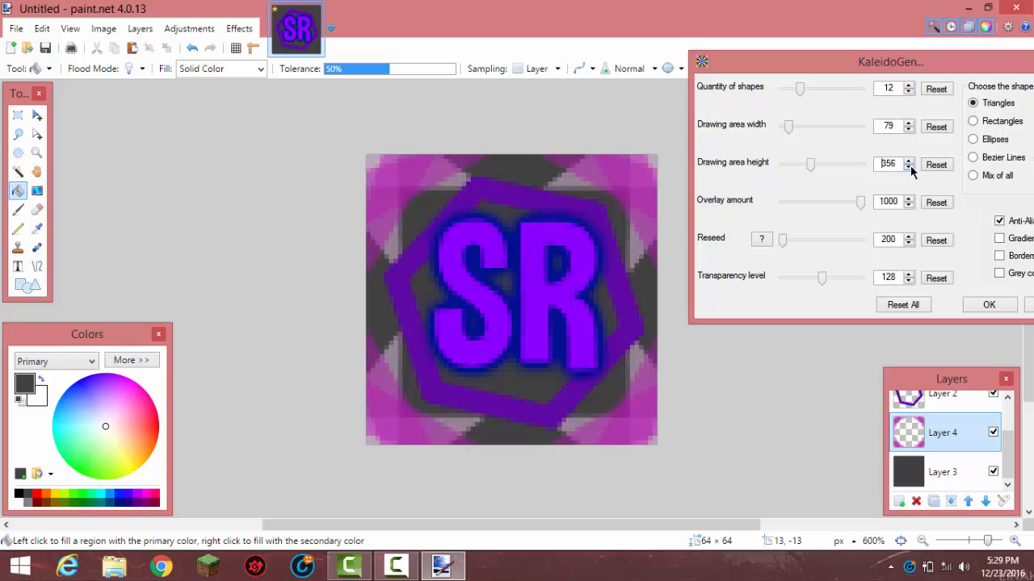
left_click(910, 166)
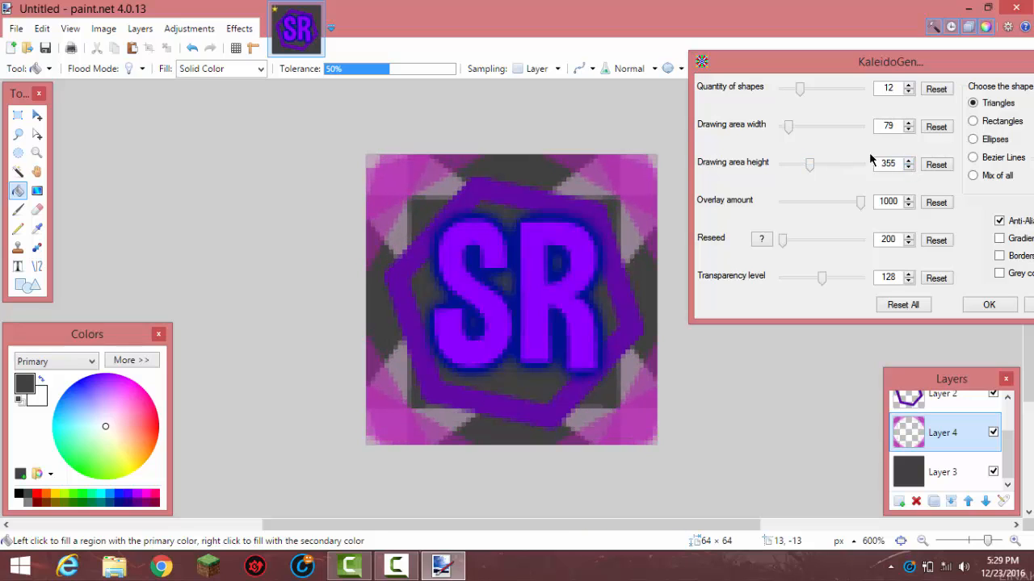
left_click_drag(809, 174, 813, 168)
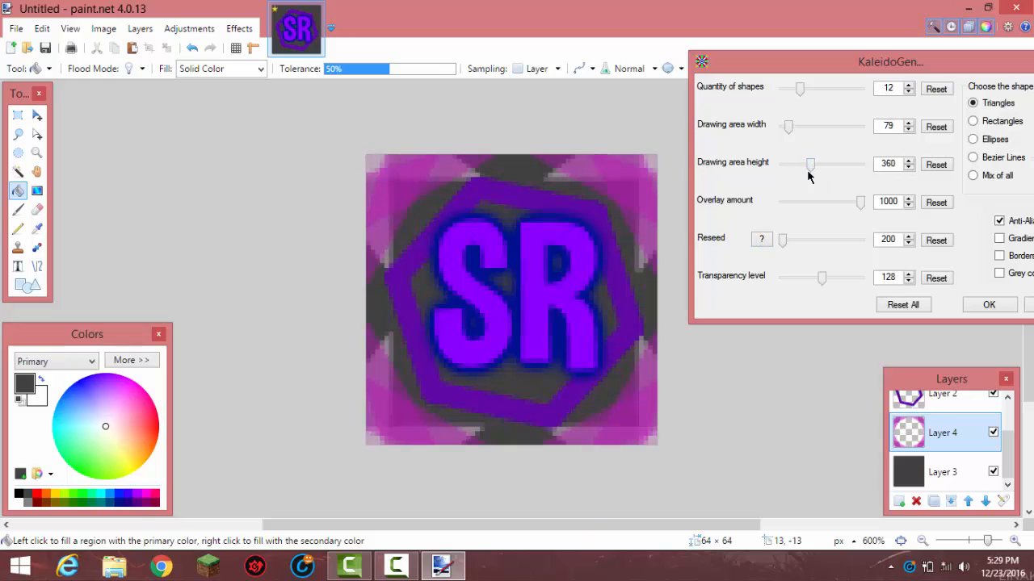
Step: Lower the overlay amount to 996 and set the kaleidoscope's reseed value to 1
left_click(910, 206)
left_click(911, 206)
left_click(911, 206)
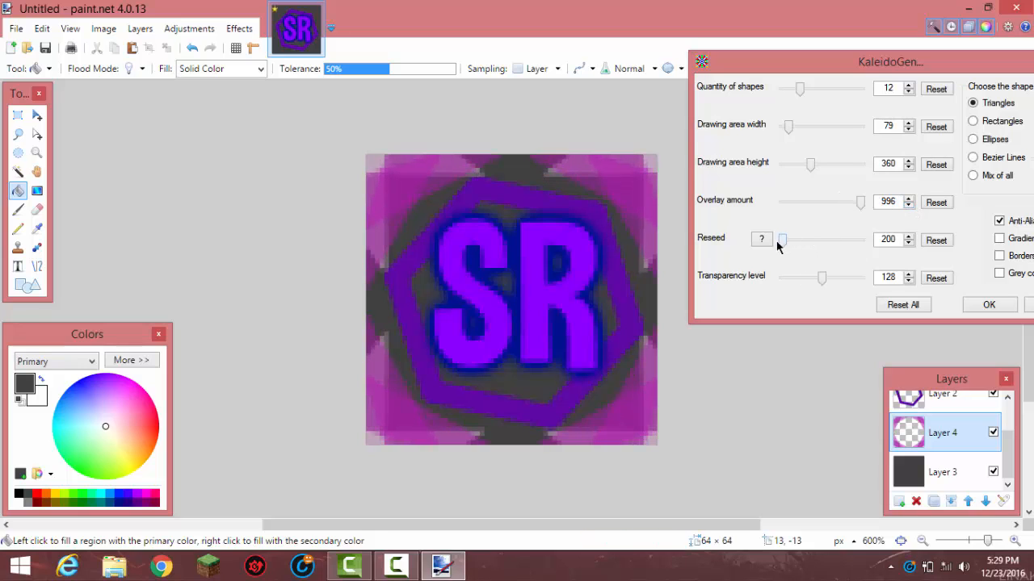
left_click_drag(788, 246, 765, 251)
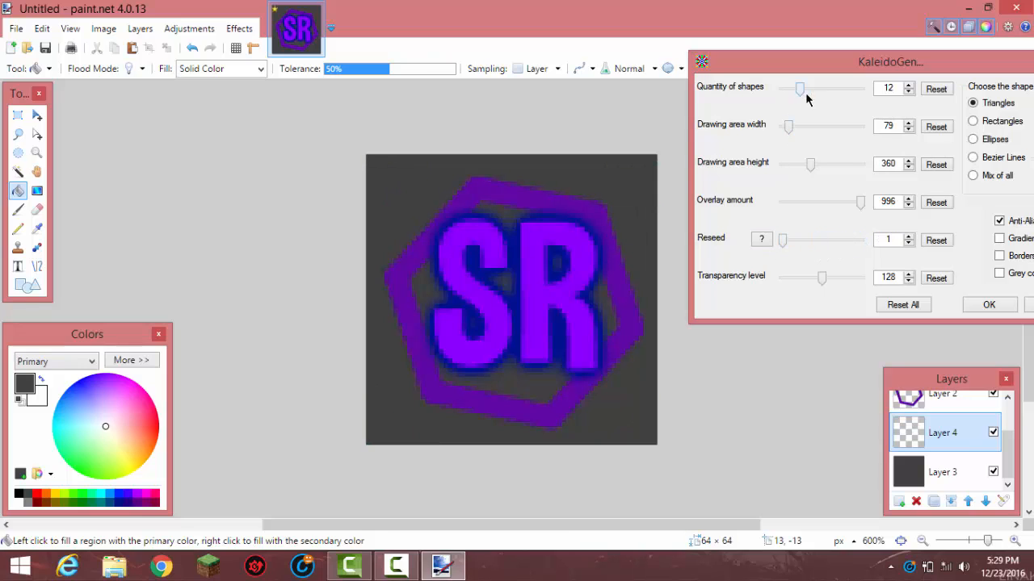
Step: Try 8 shapes with a drawing area width of 350, height of 1000 and an overlay amount of 738
mouse_move(806, 94)
left_mouse_down()
mouse_move(872, 92)
mouse_move(825, 98)
left_mouse_up()
left_click_drag(787, 135, 808, 135)
left_click_drag(827, 88, 793, 99)
mouse_move(853, 203)
left_mouse_down()
mouse_move(814, 203)
mouse_move(840, 204)
left_mouse_up()
left_click_drag(813, 163, 868, 164)
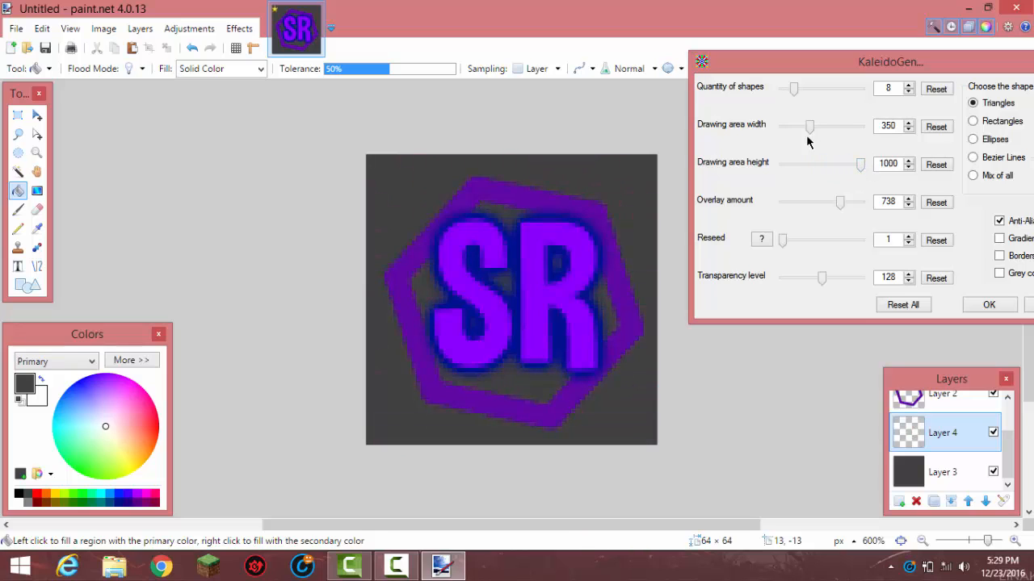
Step: Set the kaleidoscope to 28 shapes, drawing area width 263, height 428 and overlay amount 88
mouse_move(809, 127)
left_mouse_down()
mouse_move(864, 127)
mouse_move(803, 127)
mouse_move(827, 94)
mouse_move(851, 125)
mouse_move(801, 136)
left_mouse_up()
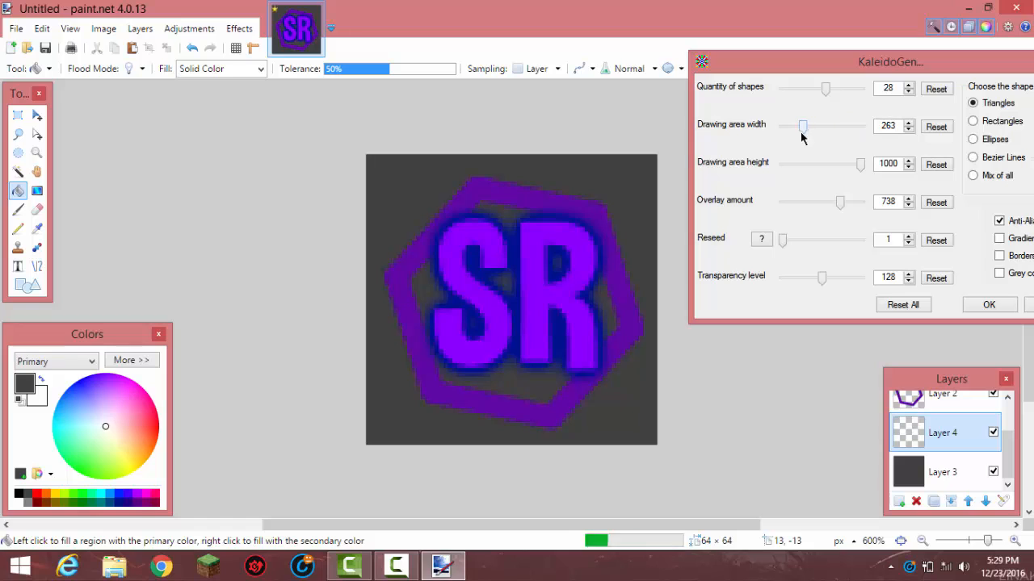
left_click_drag(860, 163, 816, 171)
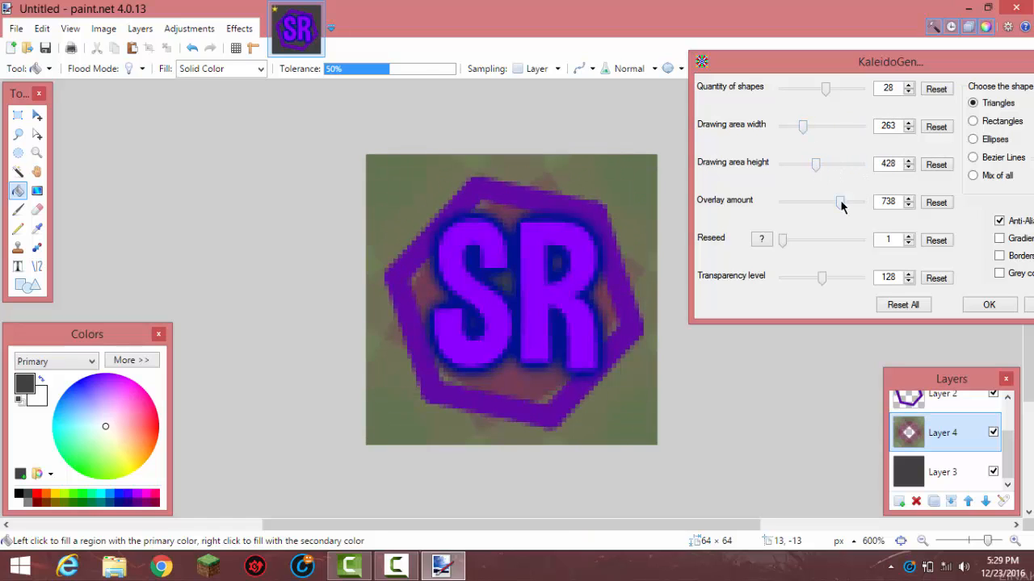
left_click_drag(840, 206, 789, 209)
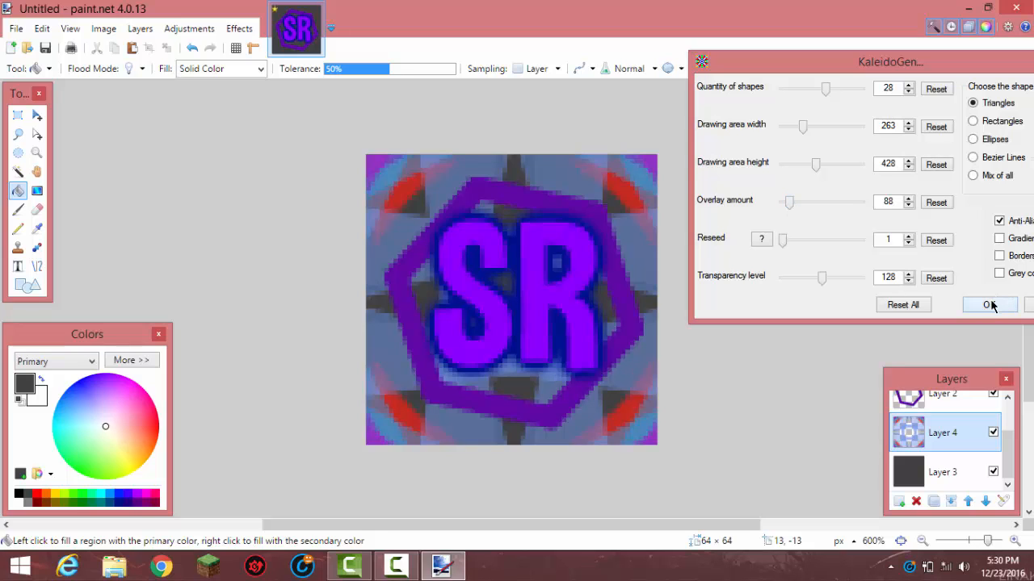
Step: Preview the Grey colors, Borders and Gradient options, turn each off again, and apply the KaleidoGen effect
left_click_drag(949, 63, 857, 62)
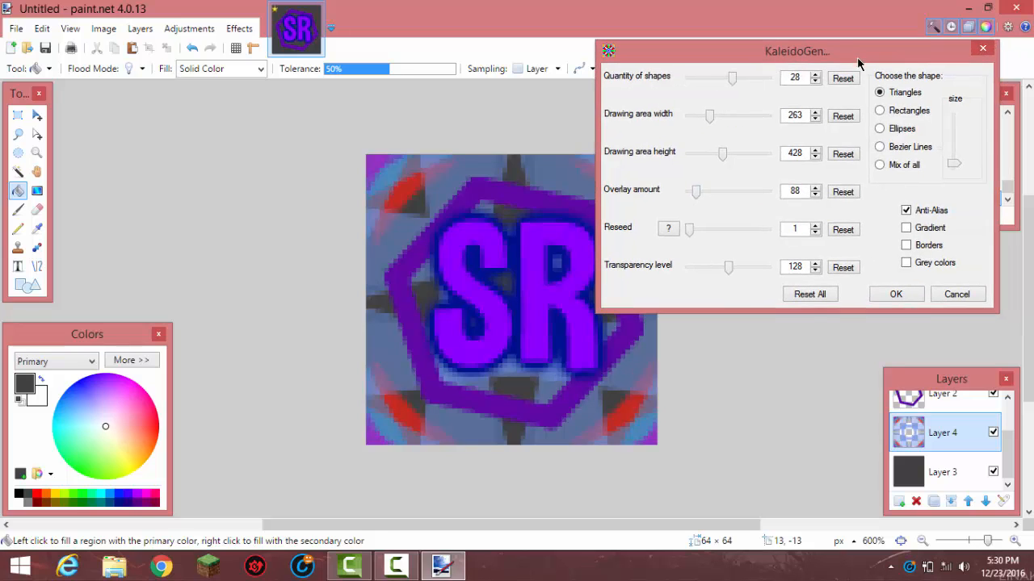
left_click(906, 264)
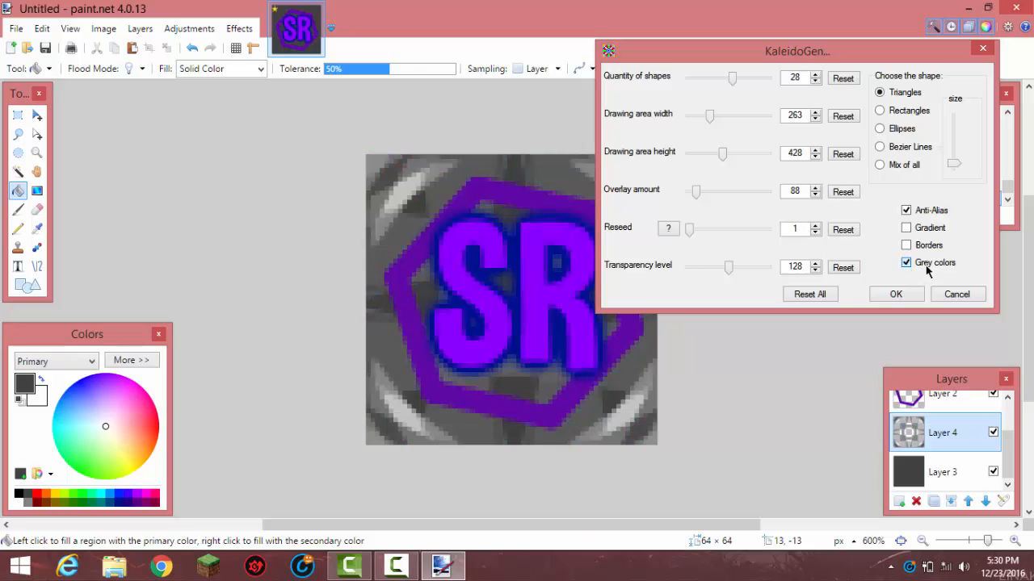
left_click(927, 267)
left_click(927, 245)
left_click(927, 246)
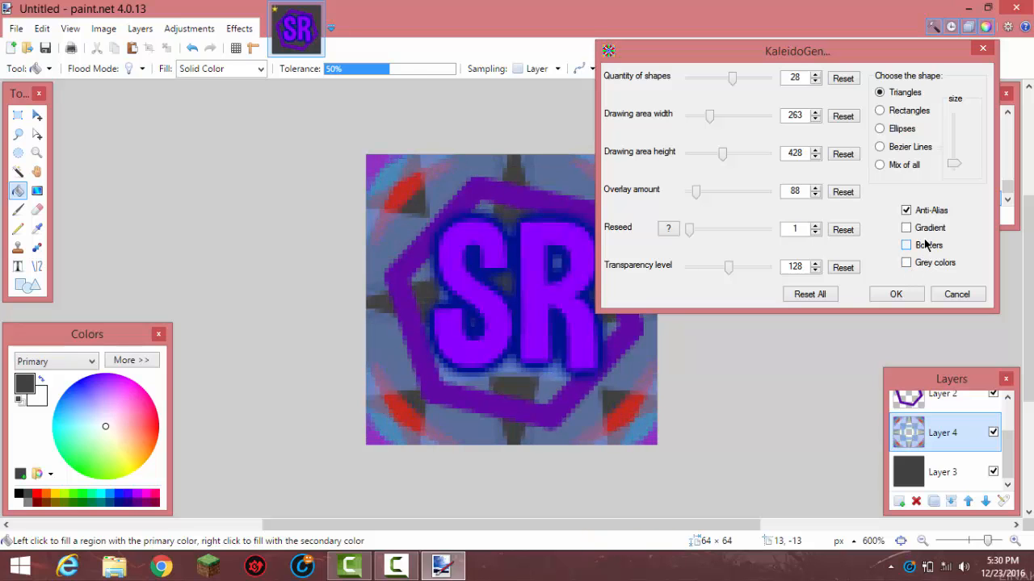
left_click(925, 230)
left_click(925, 230)
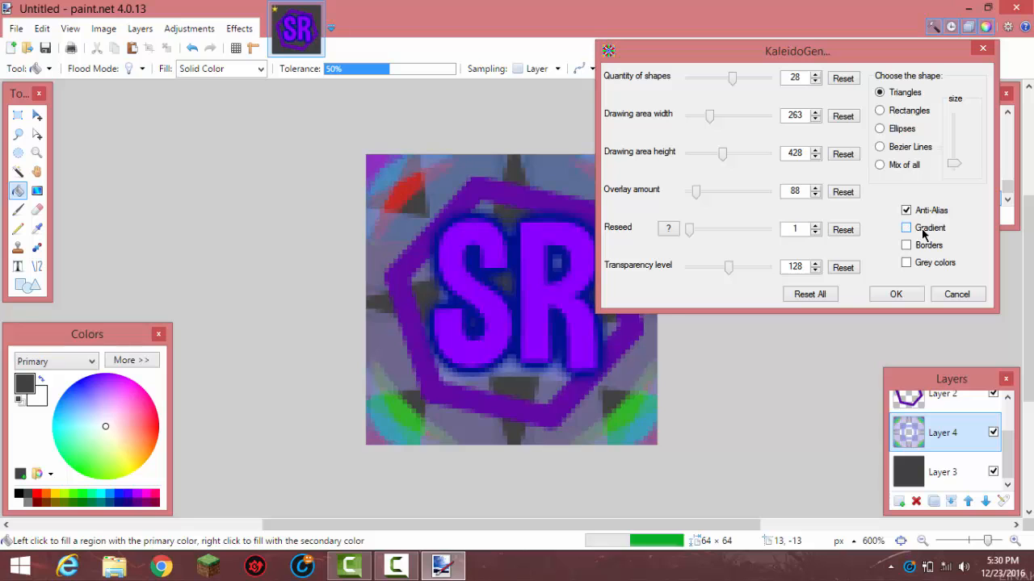
left_click(892, 293)
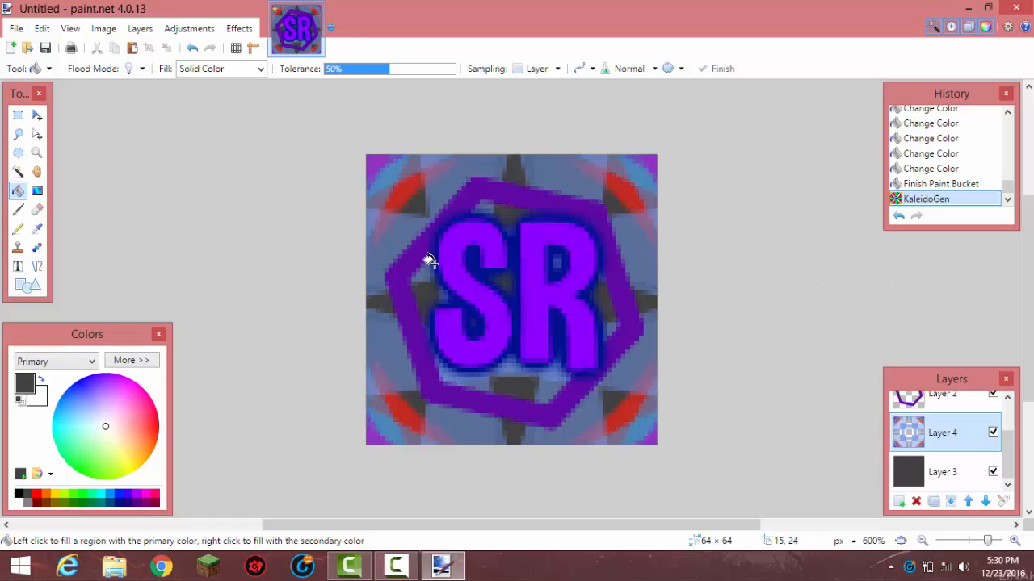
left_click(239, 29)
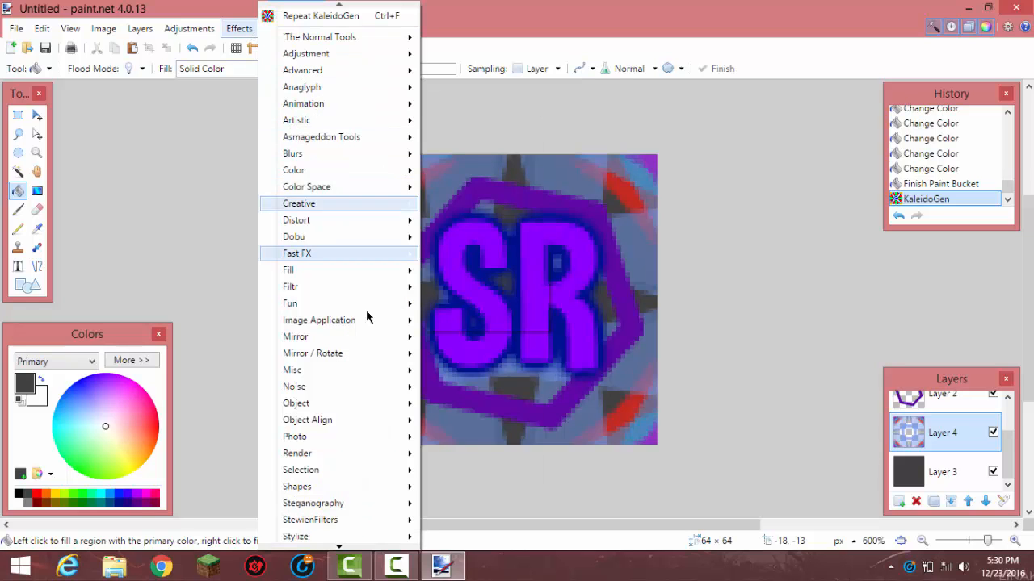
mouse_move(404, 456)
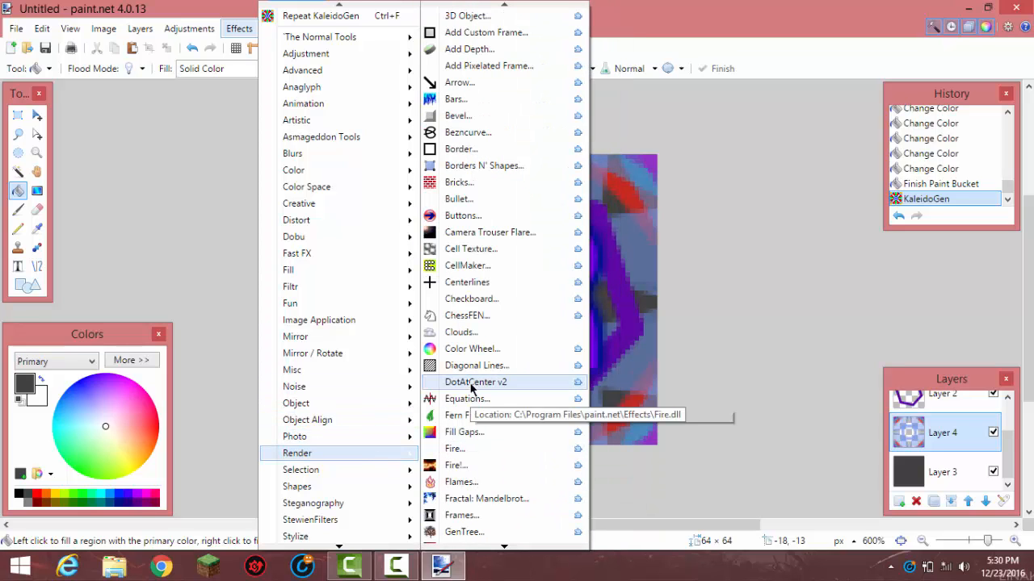
left_click(475, 148)
left_click_drag(487, 207, 788, 180)
left_click_drag(722, 219, 720, 220)
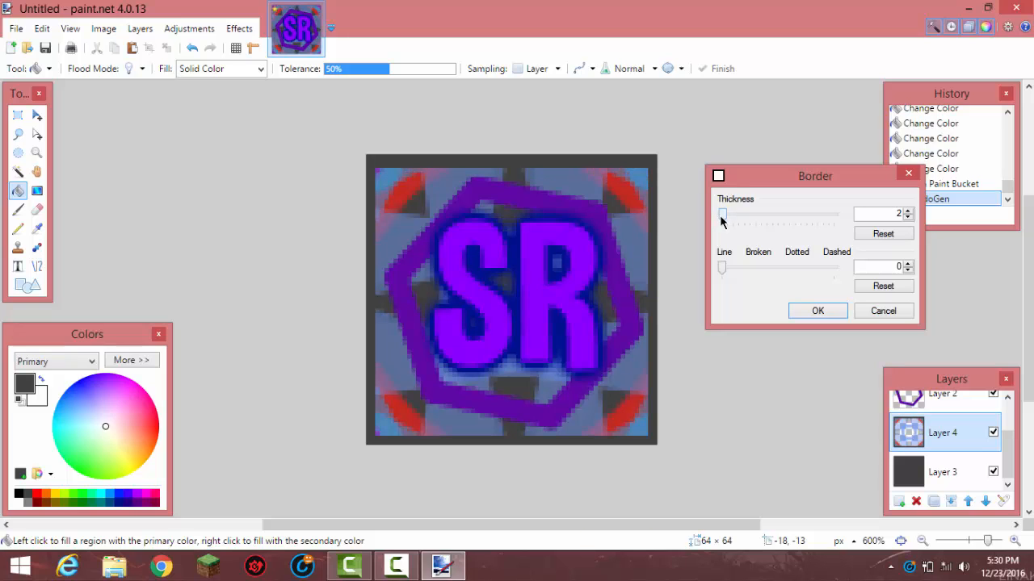
left_click(881, 312)
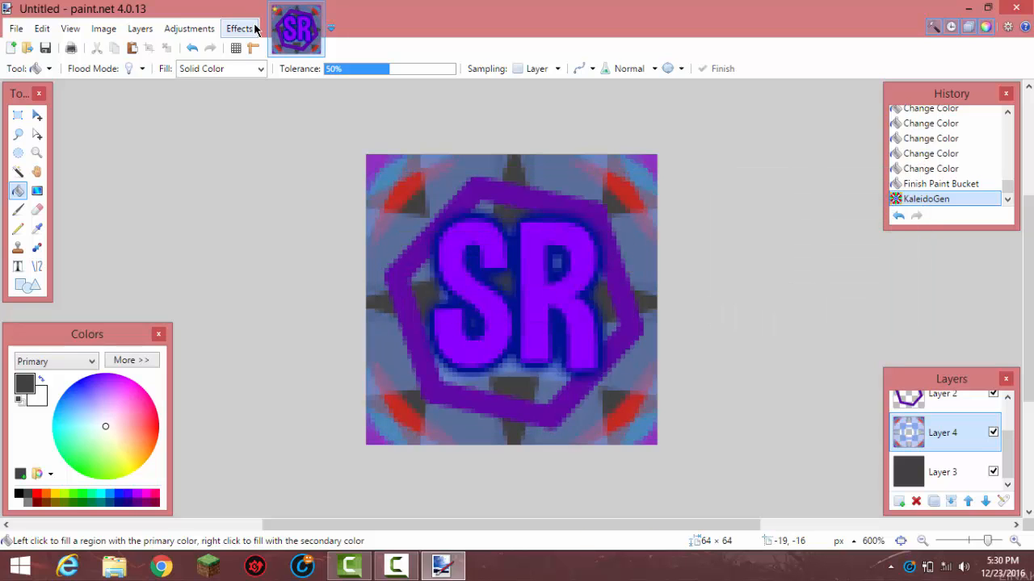
Step: Start the Borders N' Shapes effect on Layer 4, try a width of 6, and return the width to 2
mouse_move(300, 205)
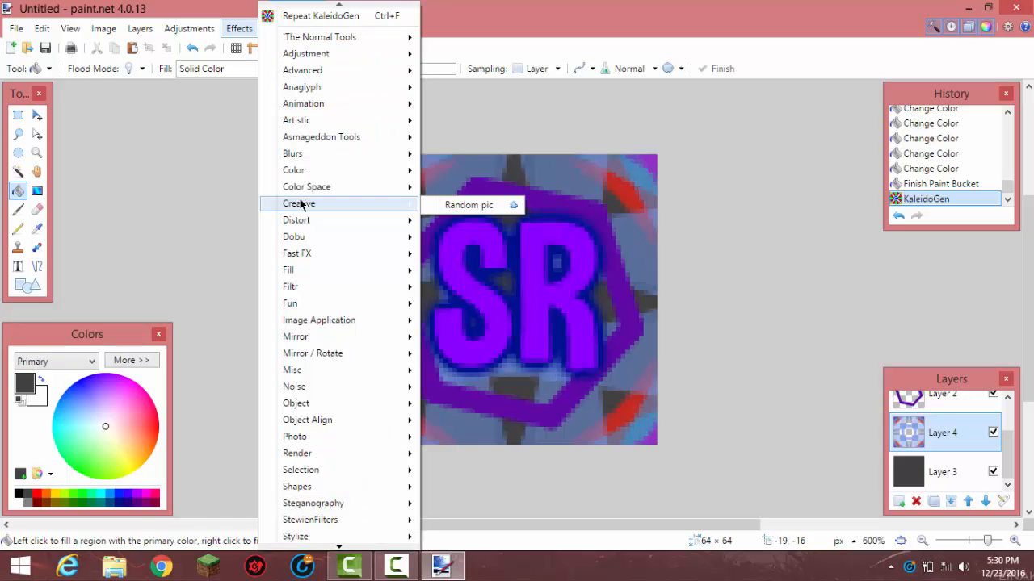
mouse_move(307, 453)
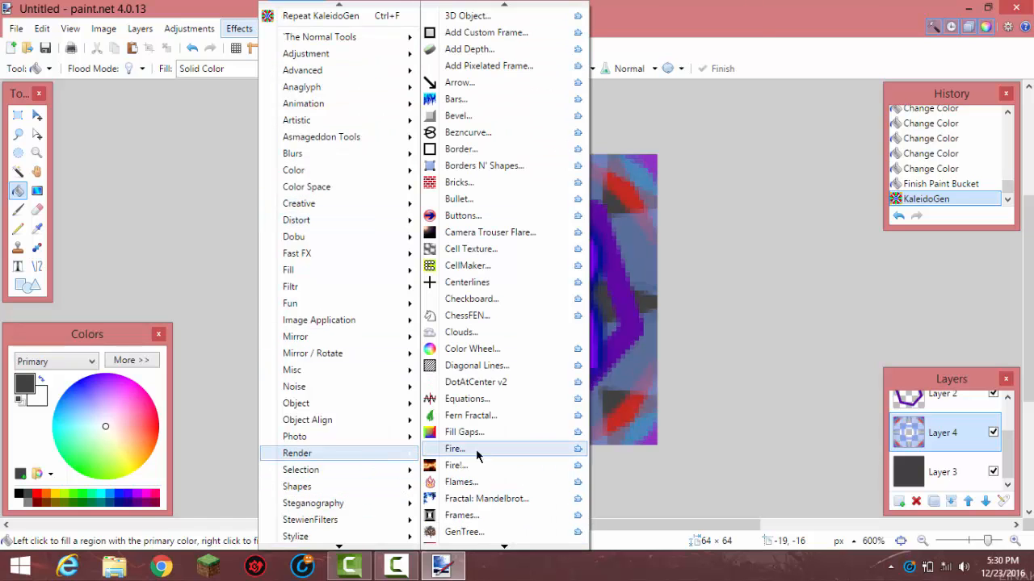
left_click(481, 166)
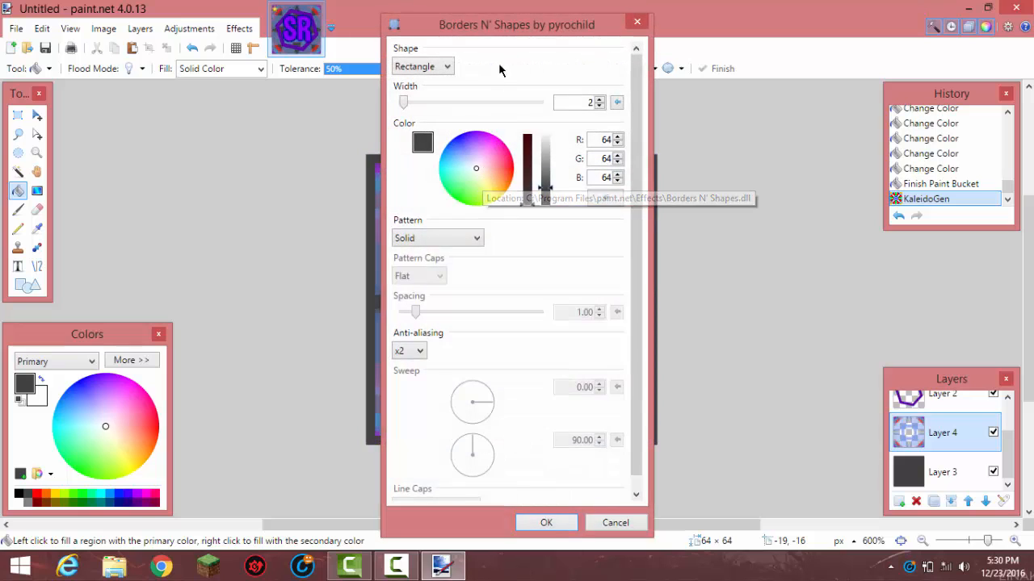
left_click_drag(517, 36, 877, 43)
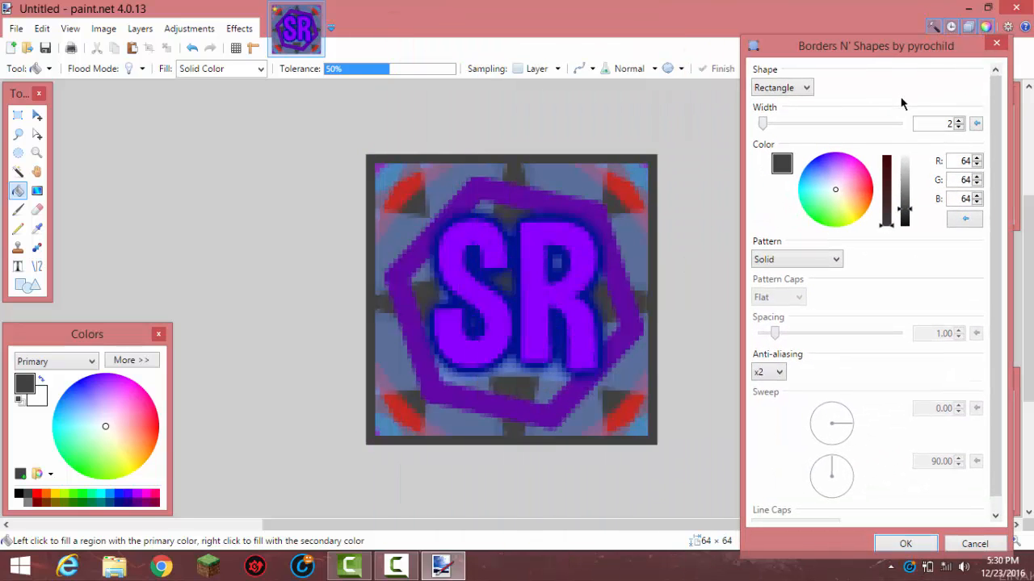
left_click(959, 120)
left_click(959, 120)
left_click(959, 121)
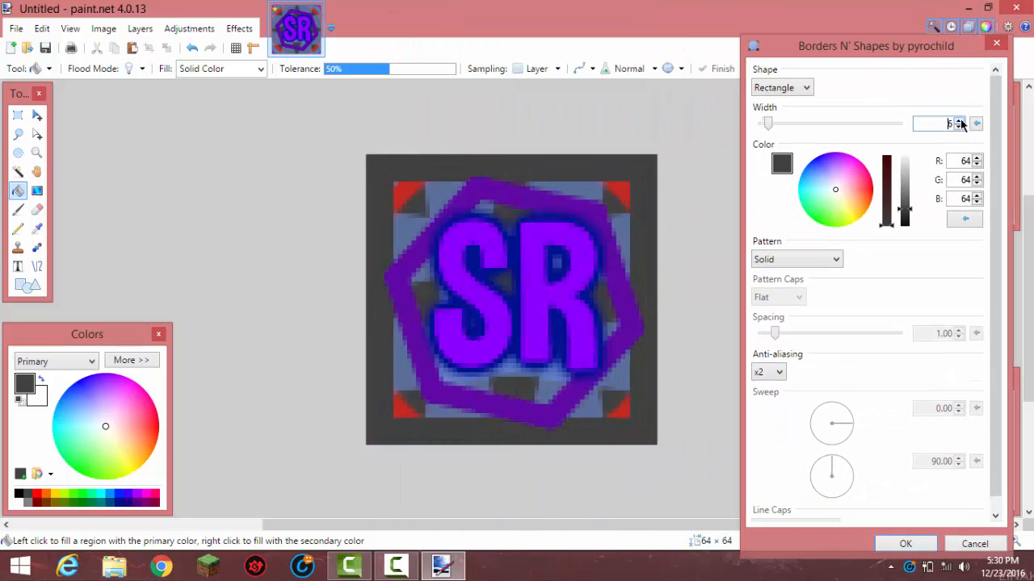
left_click(958, 128)
left_click(958, 128)
left_click(958, 127)
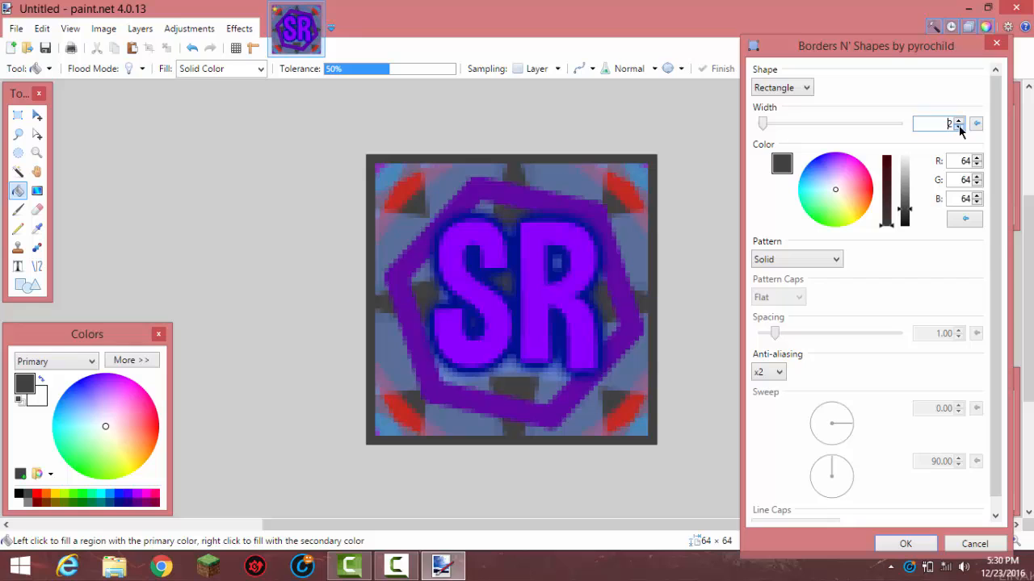
Step: Try the Dotted and Dashed border patterns, return to Solid, and check the available border shapes while keeping Rectangle
left_click(787, 259)
left_click(781, 289)
left_click(785, 260)
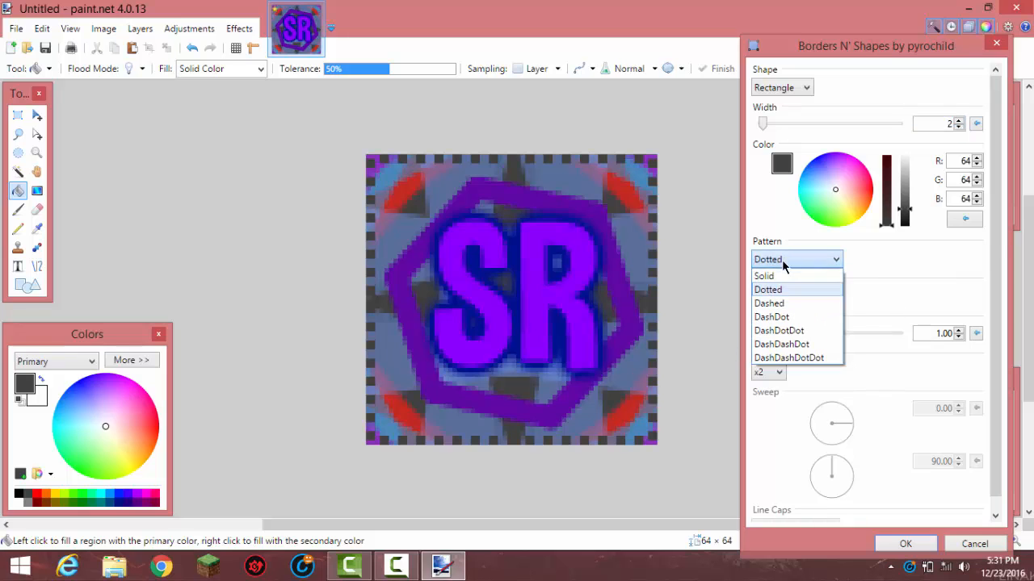
left_click(771, 303)
left_click(784, 259)
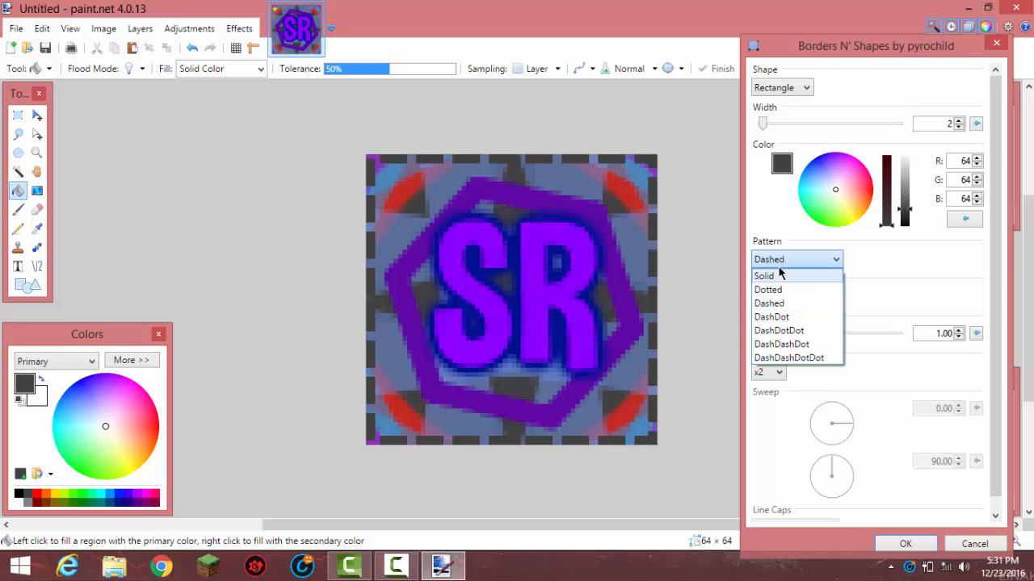
left_click(795, 276)
left_click(800, 89)
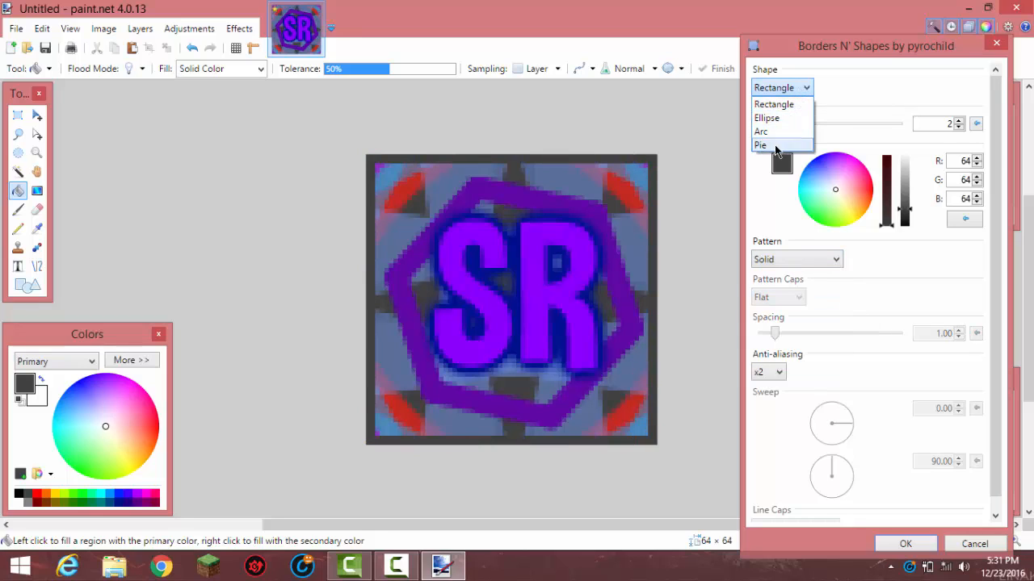
left_click(771, 89)
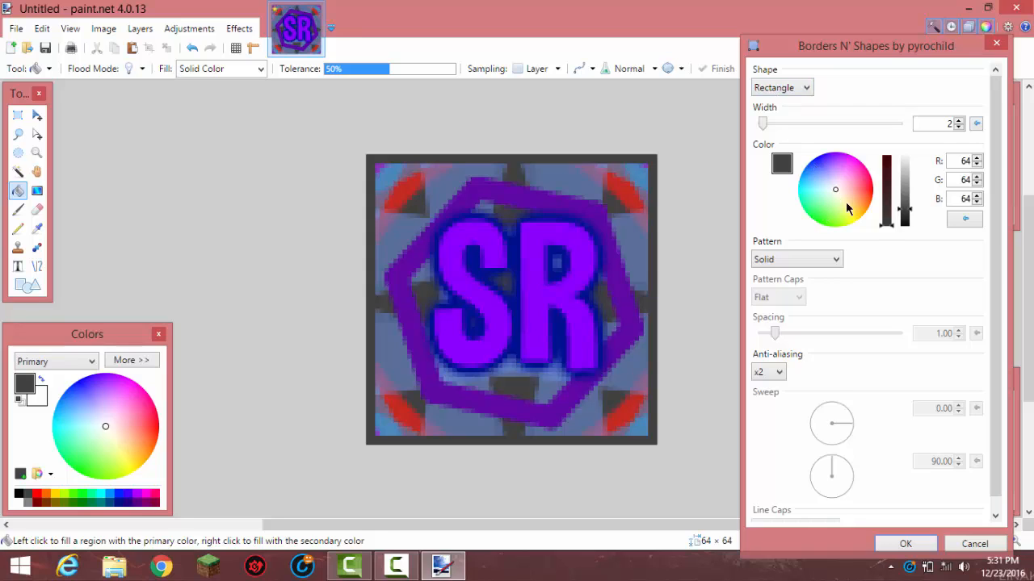
Step: Set the border colour to dark navy blue with R 5, G 0 and B 63
left_click_drag(862, 168, 822, 157)
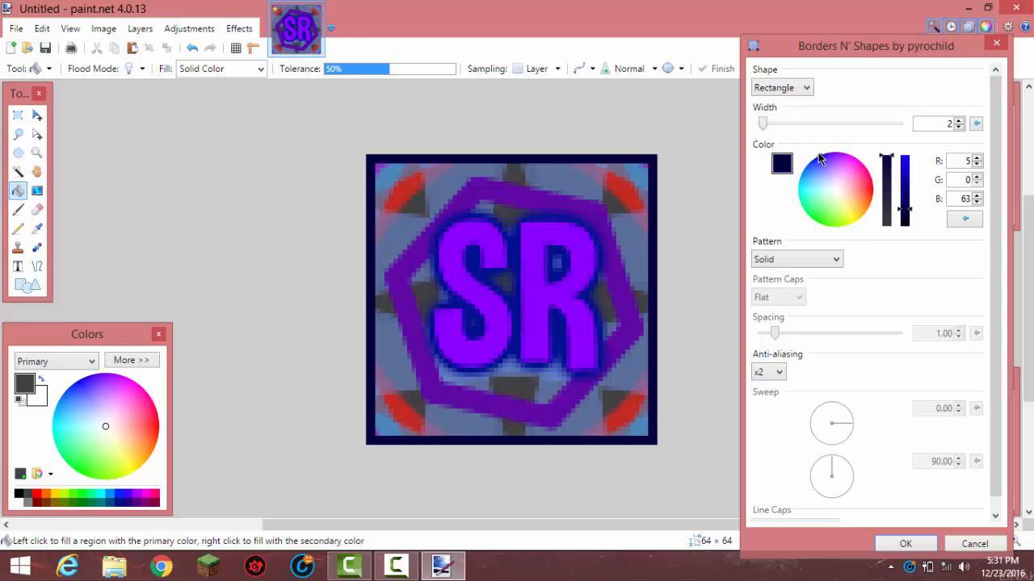
left_click(973, 221)
Step: Try a much thicker border by raising the width to 27 and reducing it to 24
left_click(958, 120)
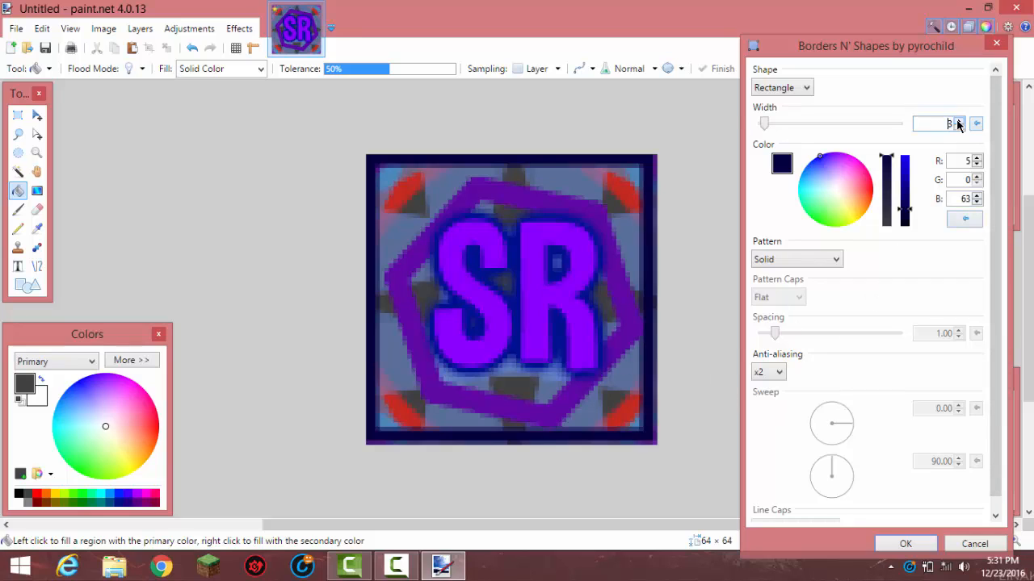
left_click(958, 120)
left_click_drag(958, 122, 958, 124)
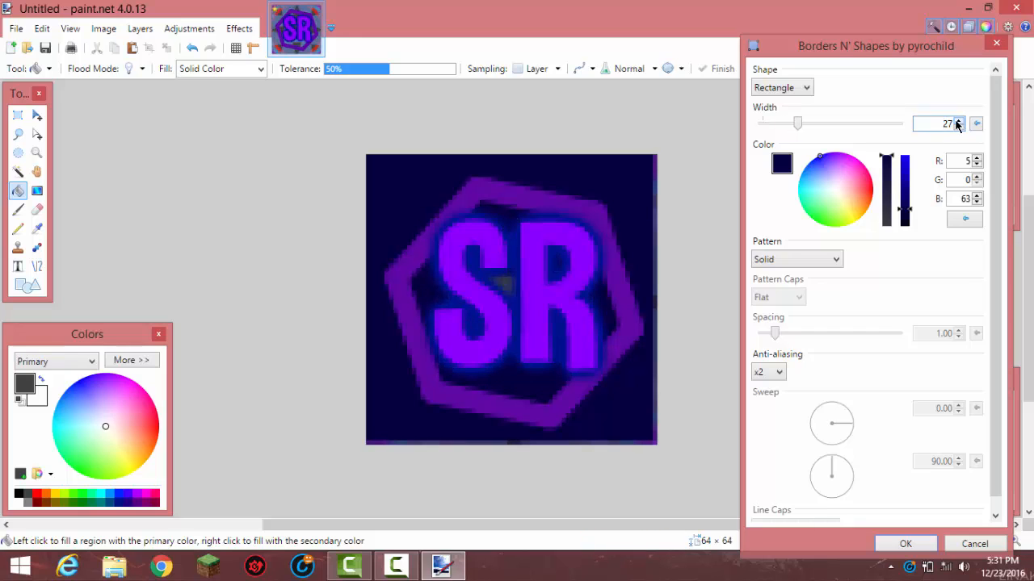
left_click(958, 127)
left_click(957, 127)
left_click(957, 127)
left_click_drag(945, 54, 823, 37)
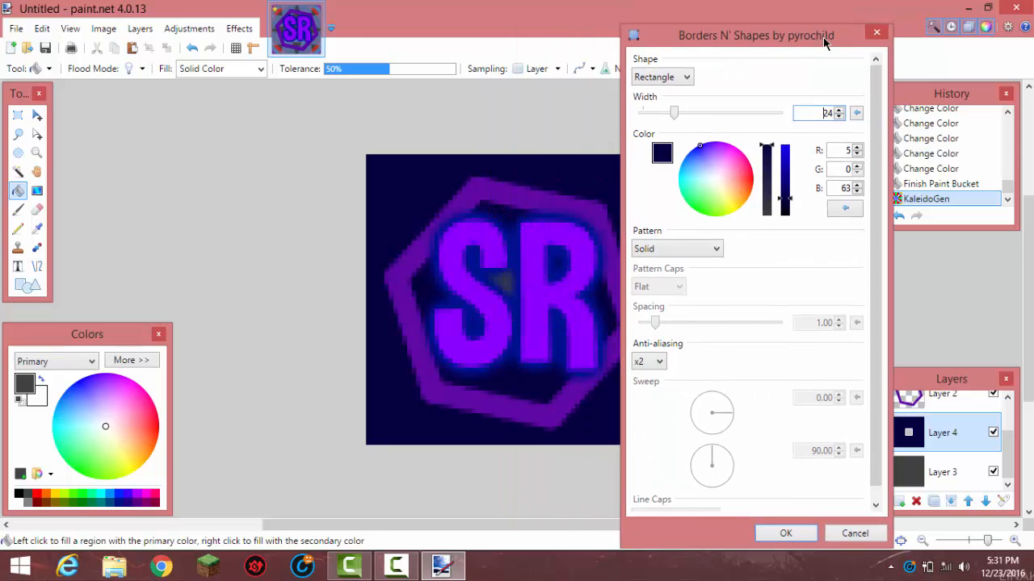
Step: Reduce the border width gradually through 10 and 5 down to 1 to compare thicknesses on the icon
left_click(839, 116)
left_click(839, 117)
left_click(839, 117)
left_click(839, 117)
left_click(840, 117)
left_click(840, 117)
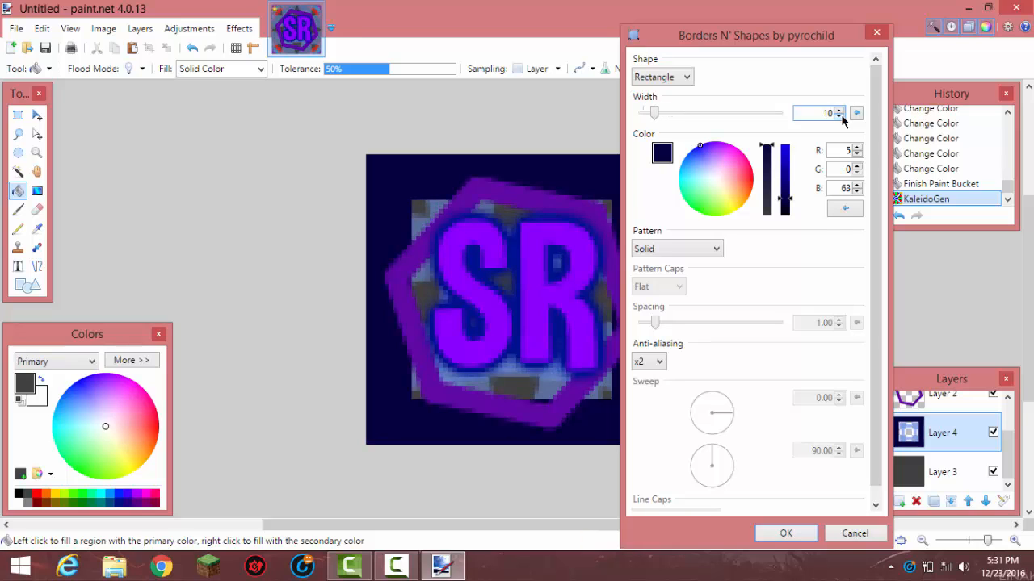
left_click(838, 116)
left_click(839, 117)
left_click(839, 116)
left_click(839, 117)
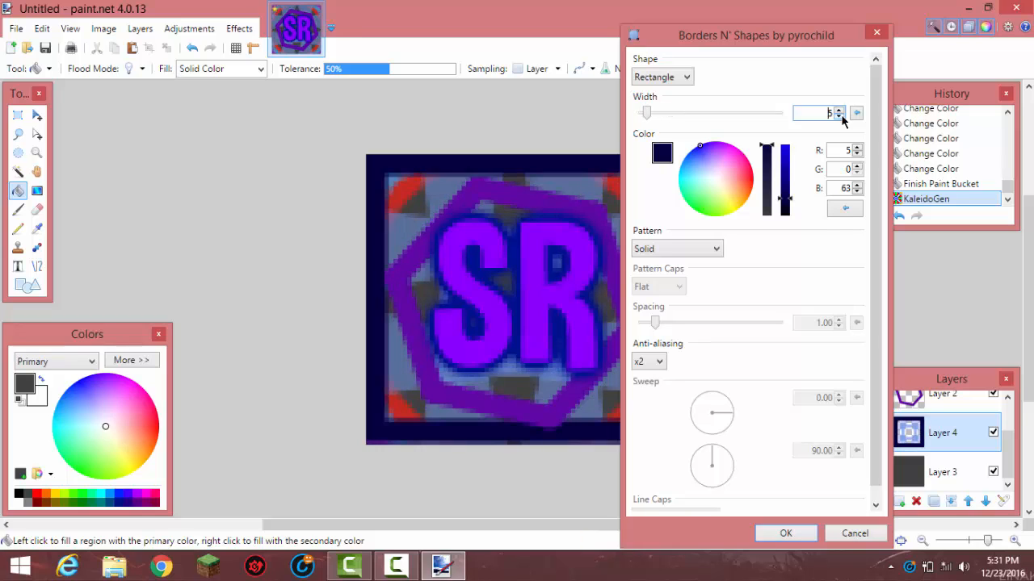
left_click(839, 116)
left_click(839, 116)
left_click(839, 116)
left_click(839, 117)
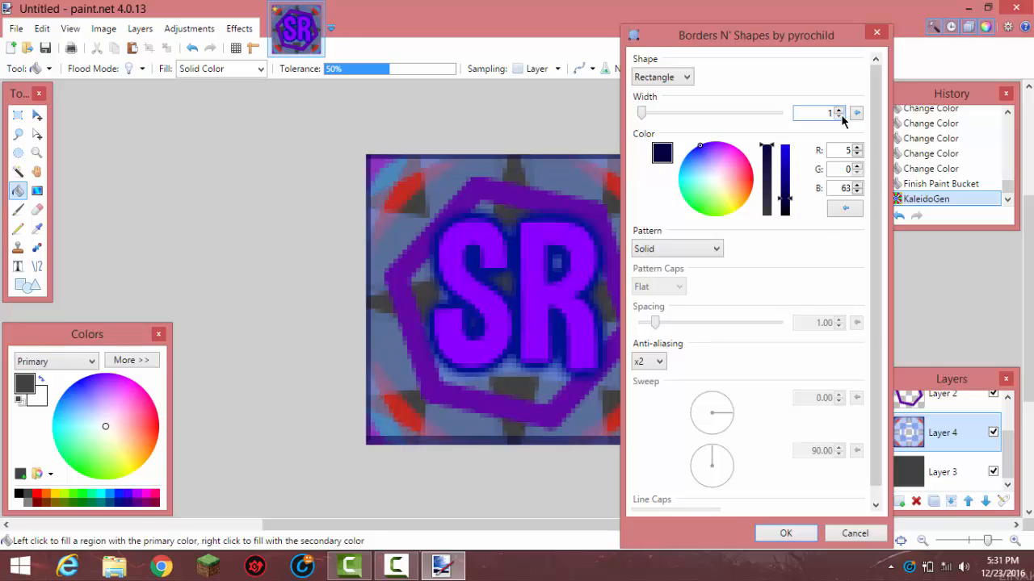
Step: Compare border widths of 1, 2 and 3, settle on 2, and apply the Borders N' Shapes effect
left_click(840, 111)
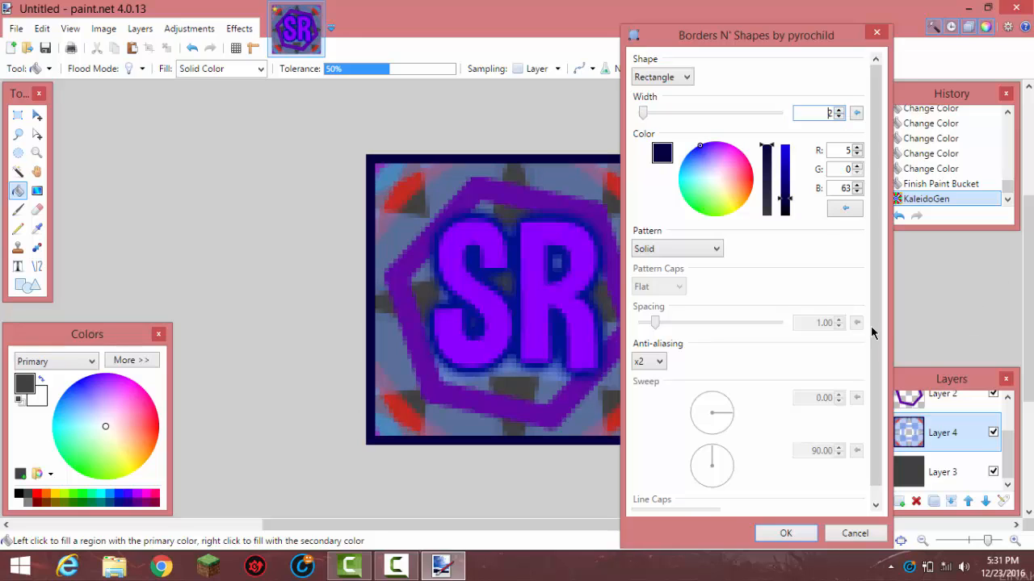
left_click(839, 110)
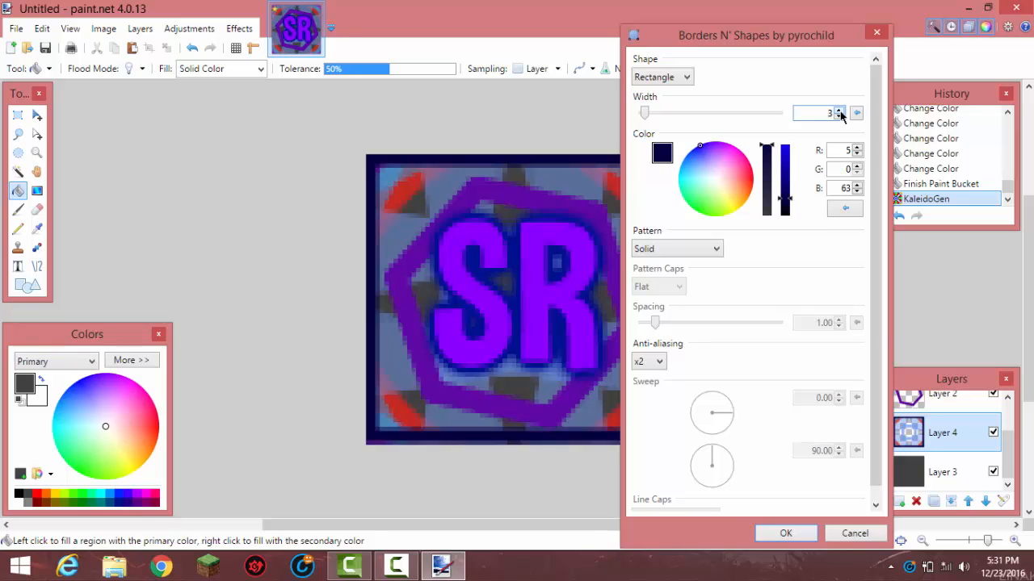
left_click(839, 117)
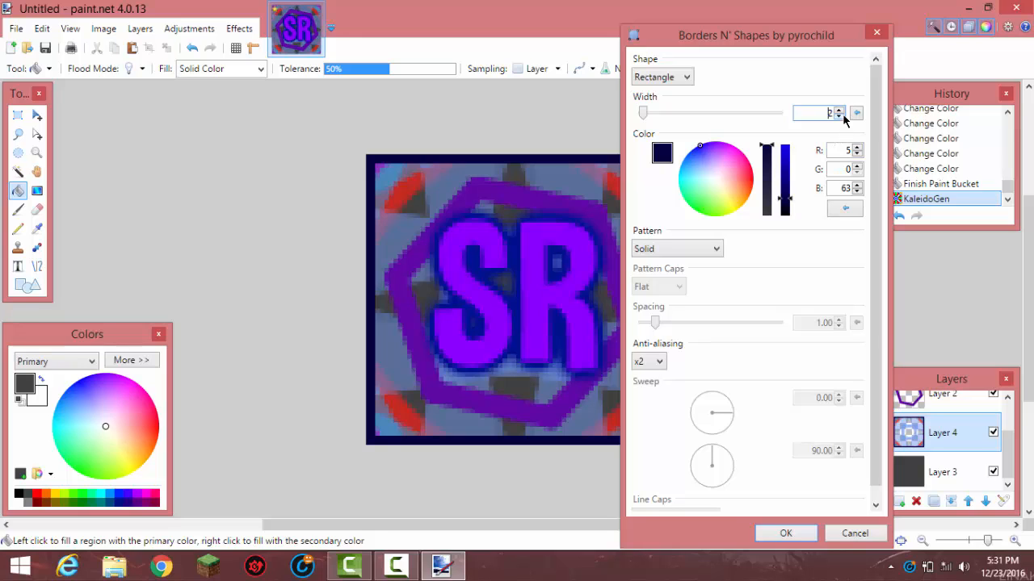
left_click(840, 117)
left_click(840, 110)
left_click(766, 526)
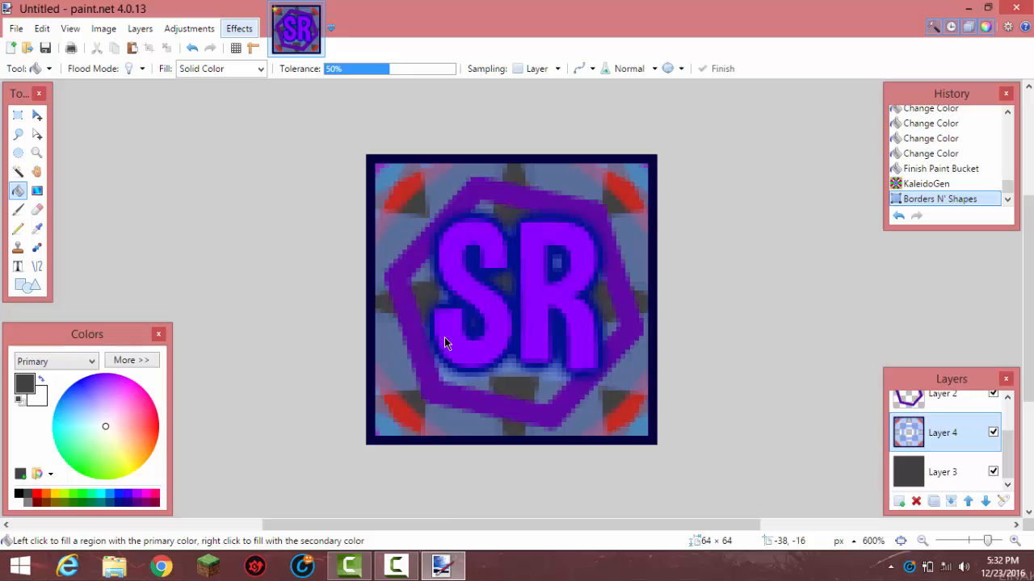
mouse_move(412, 438)
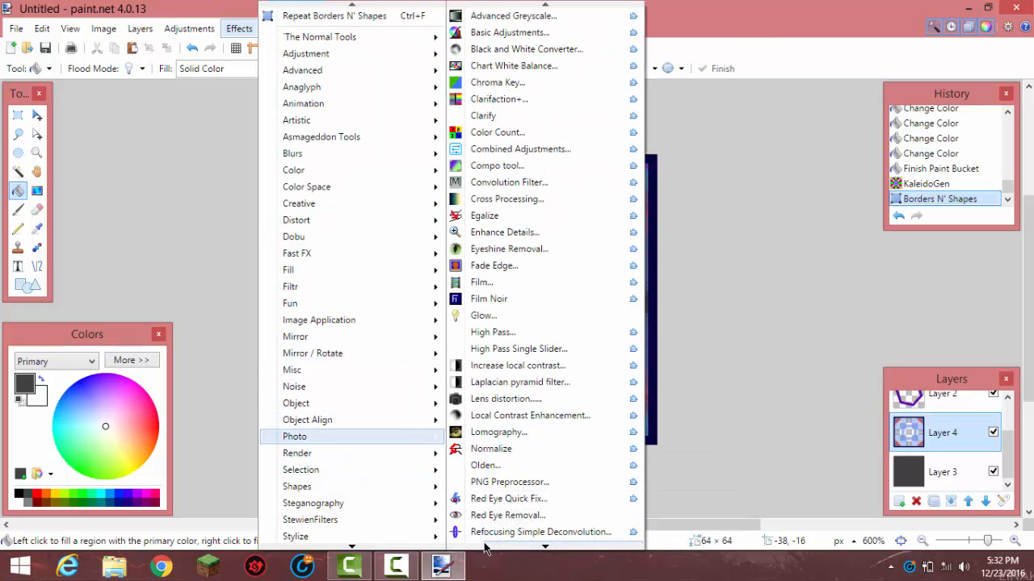
mouse_move(487, 550)
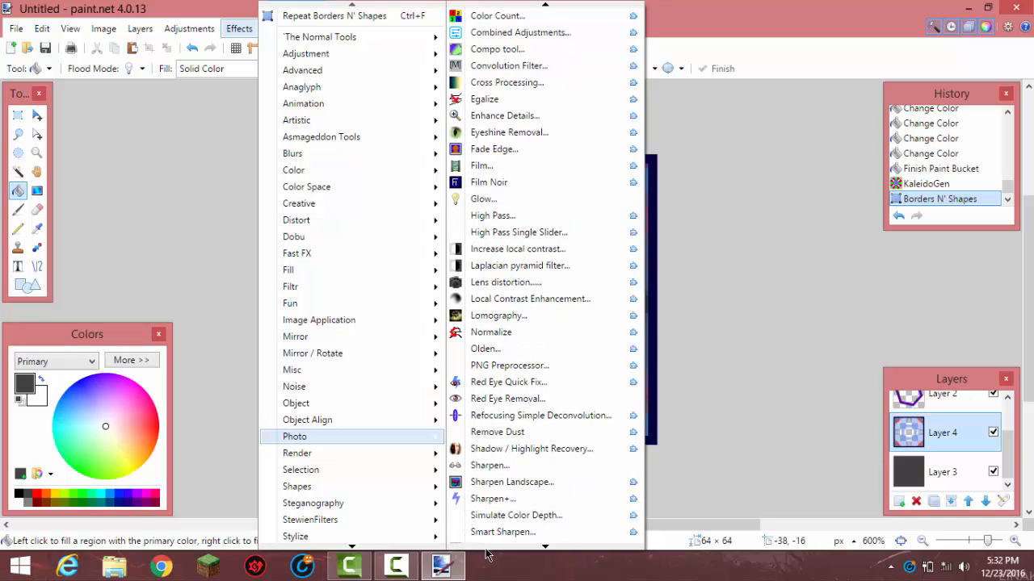
mouse_move(370, 454)
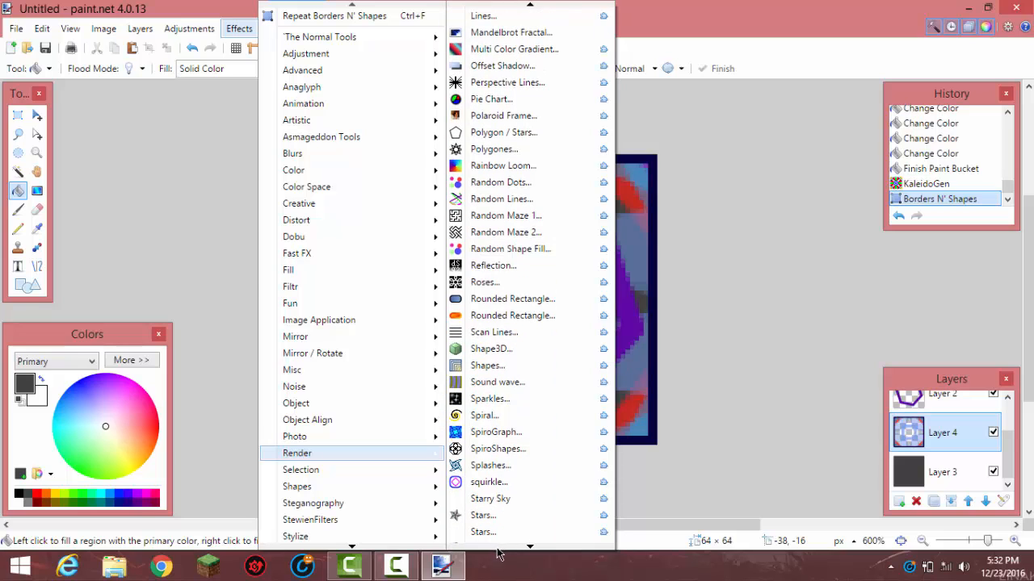
left_click(241, 29)
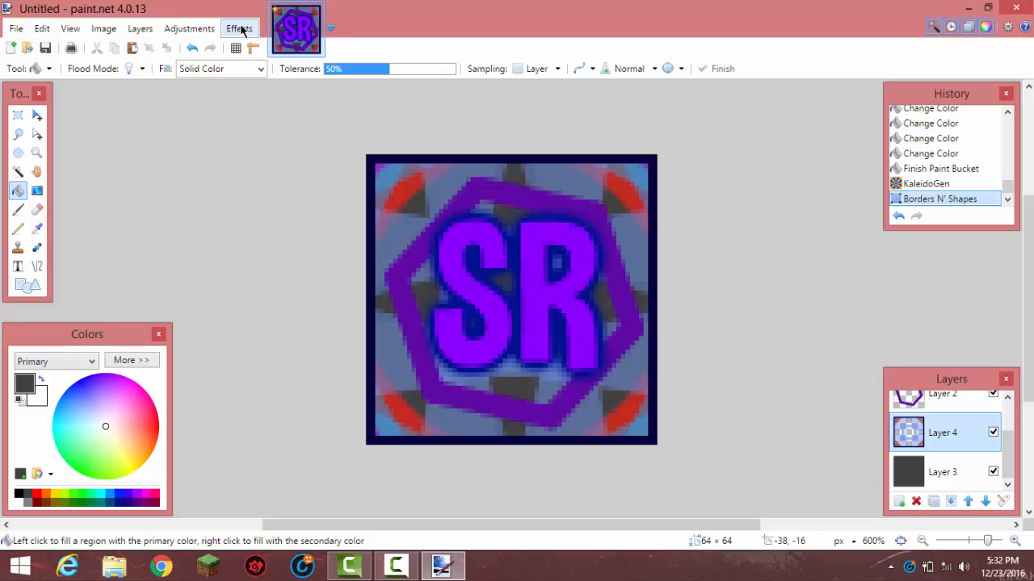
left_click(142, 29)
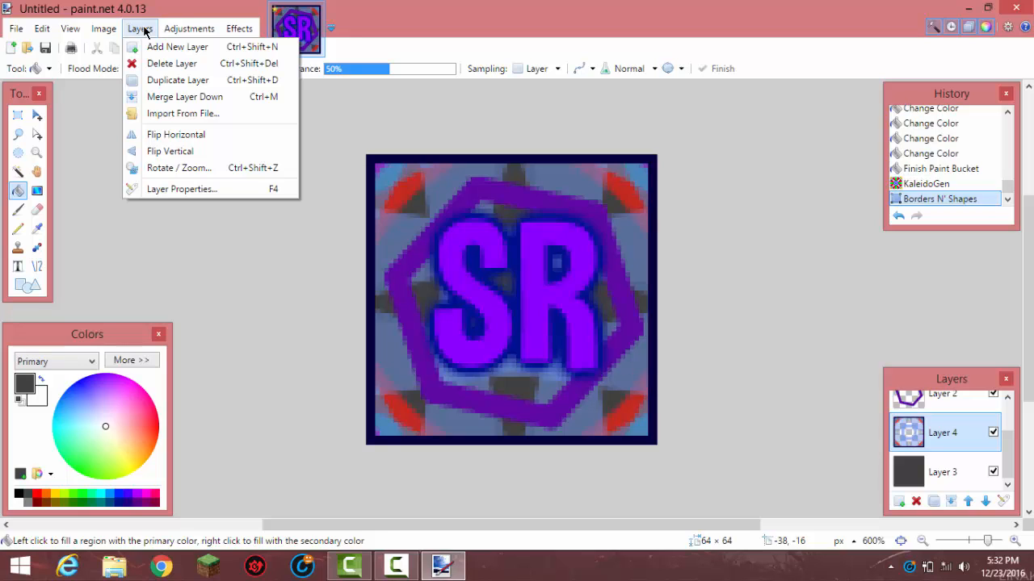
left_click(144, 31)
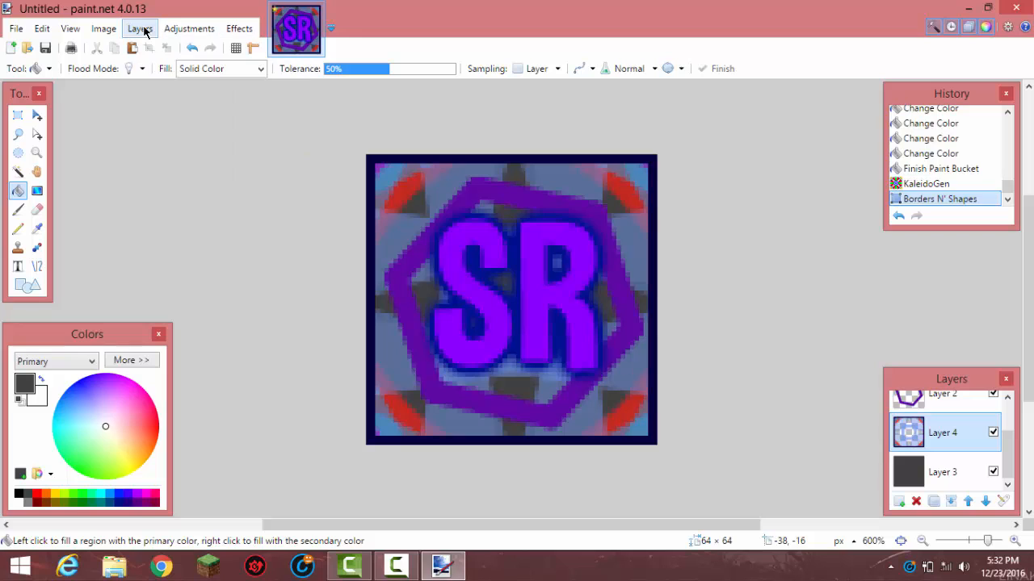
left_click(101, 30)
left_click(102, 30)
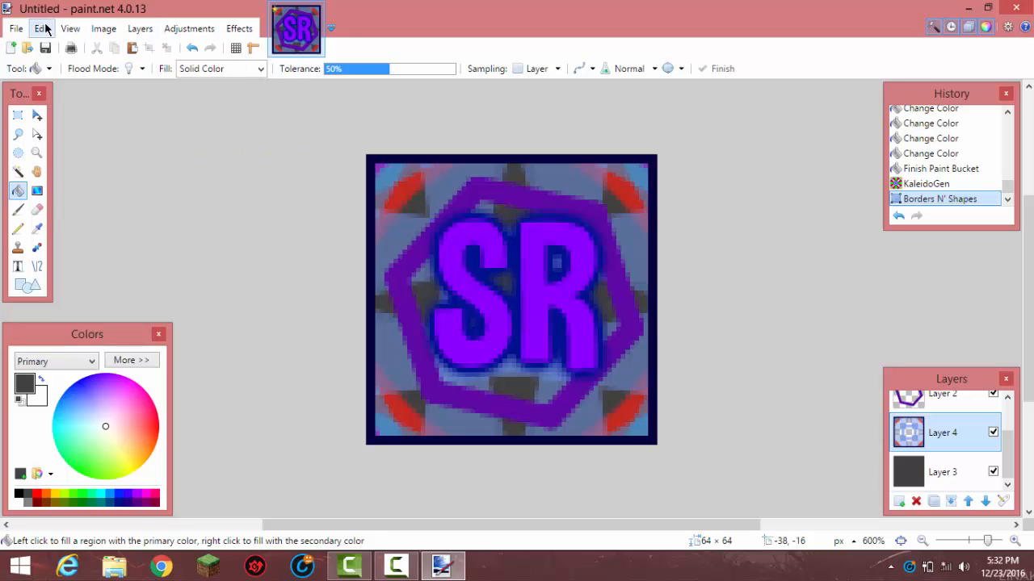
Step: Save the layered icon to the Desktop as videotubetest in the paint.net (*.pdn) format
left_click(16, 28)
left_click(54, 153)
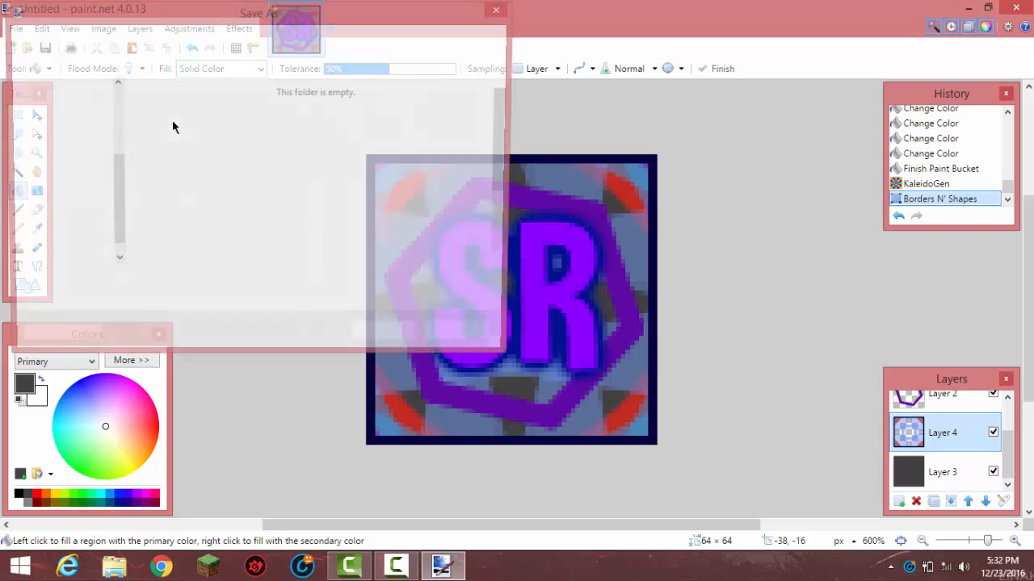
scroll(106, 142, "up", 3)
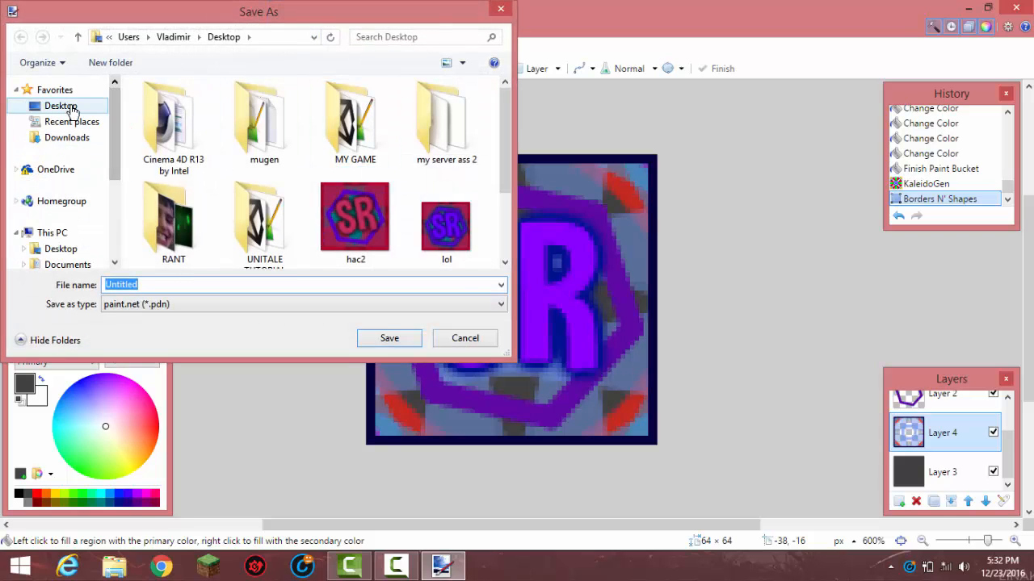
left_click(61, 106)
type("videotubet")
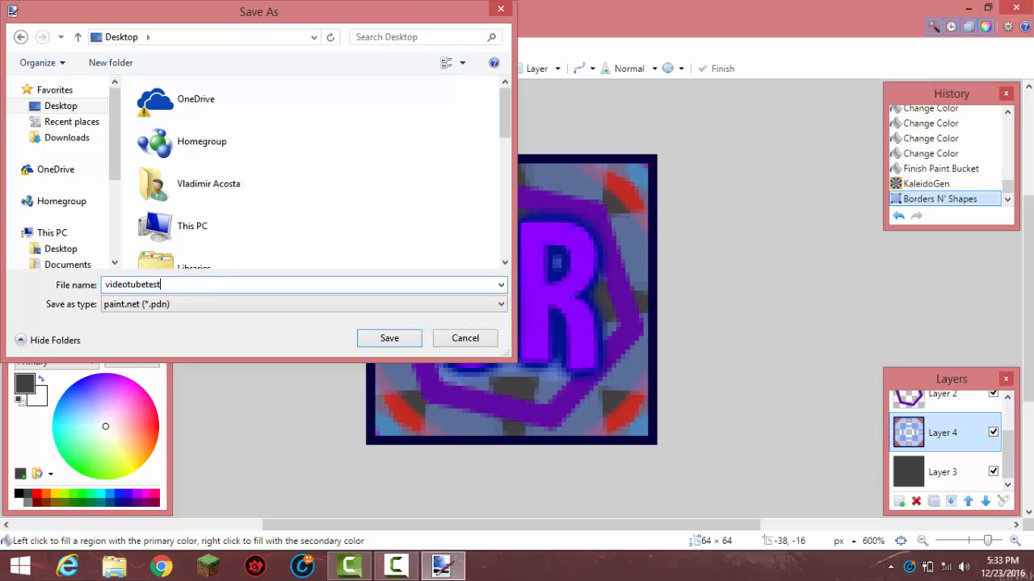
type("est")
key("Return")
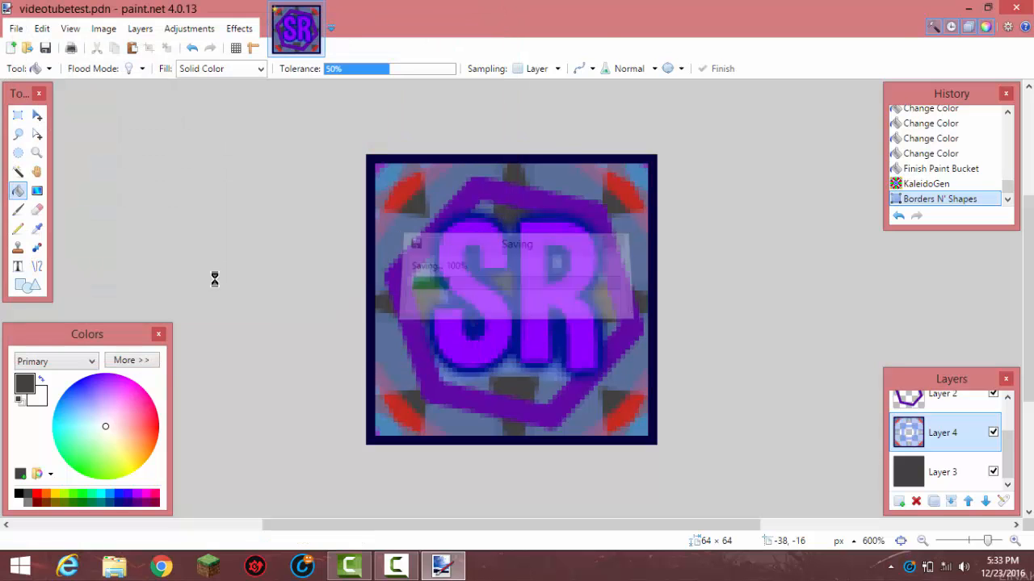
Step: Save a flattened PNG copy named videotubetest to the Desktop with auto-detected bit depth, and close the program
left_click(15, 28)
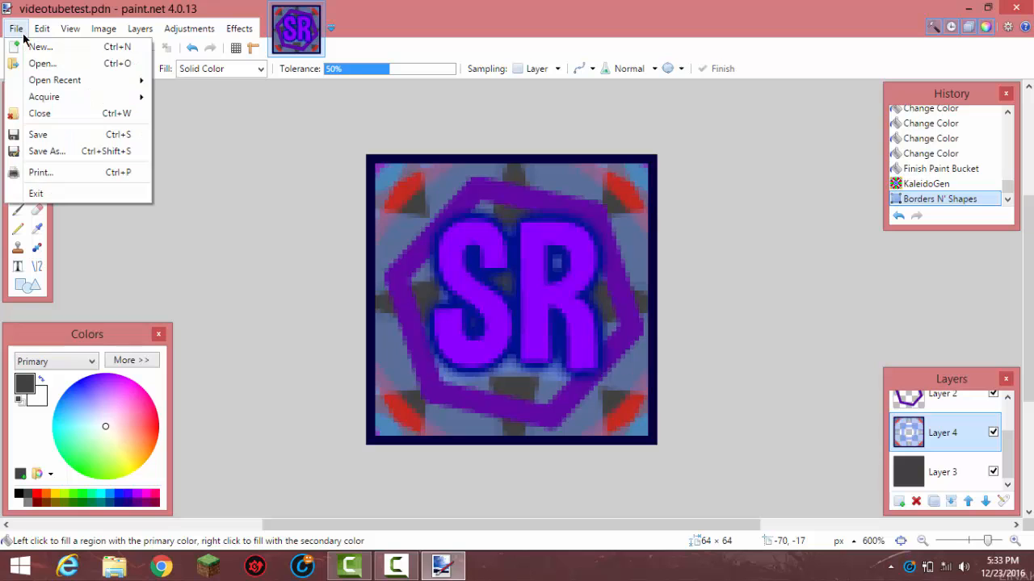
left_click(418, 188)
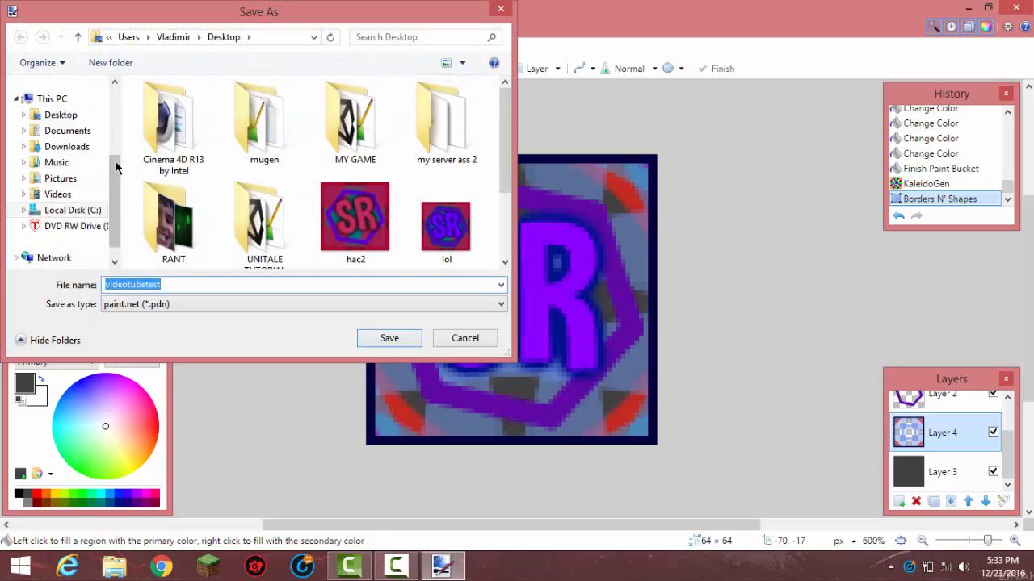
left_click_drag(117, 166, 115, 99)
left_click(75, 108)
left_click(154, 304)
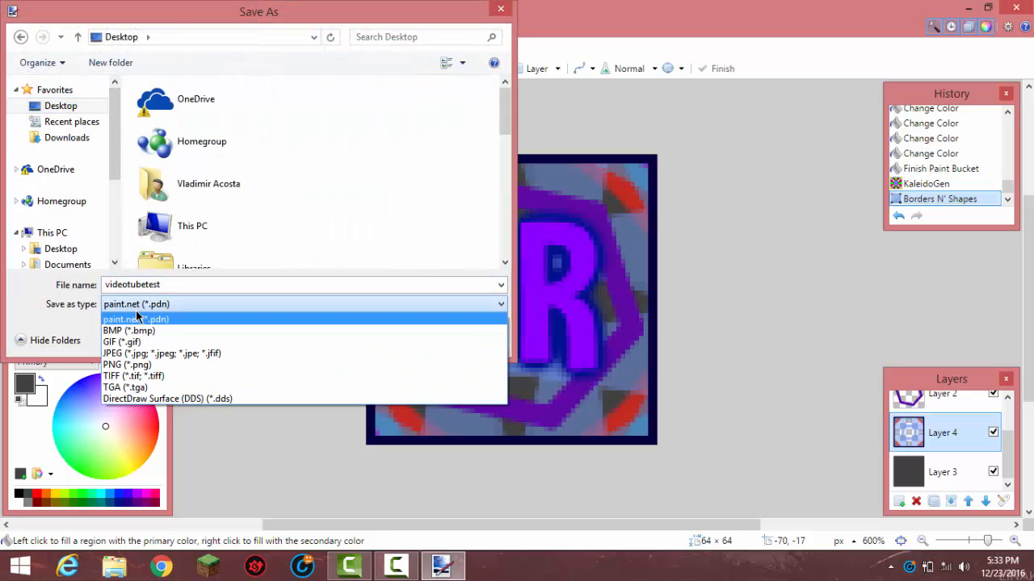
left_click(129, 366)
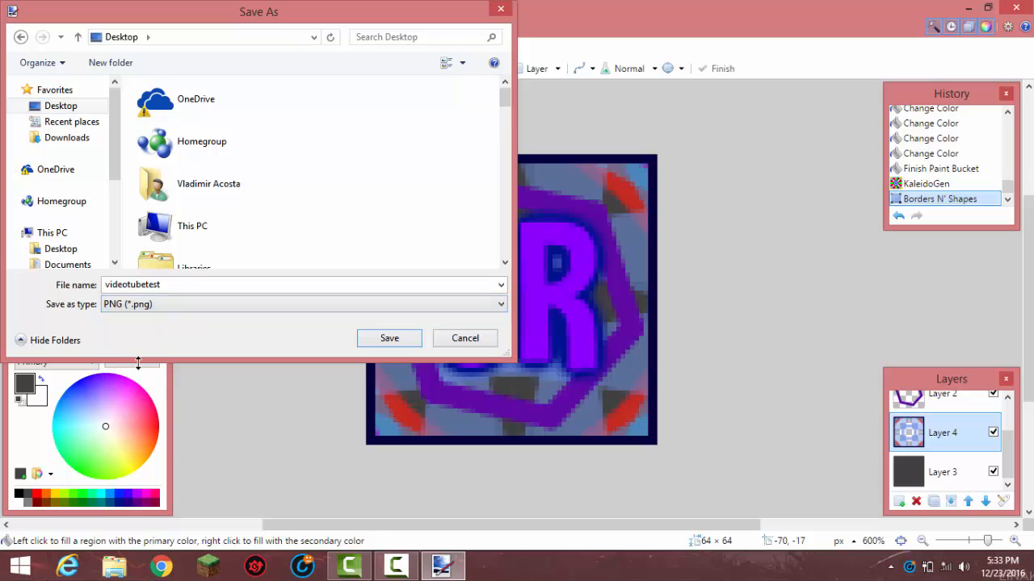
left_click(390, 338)
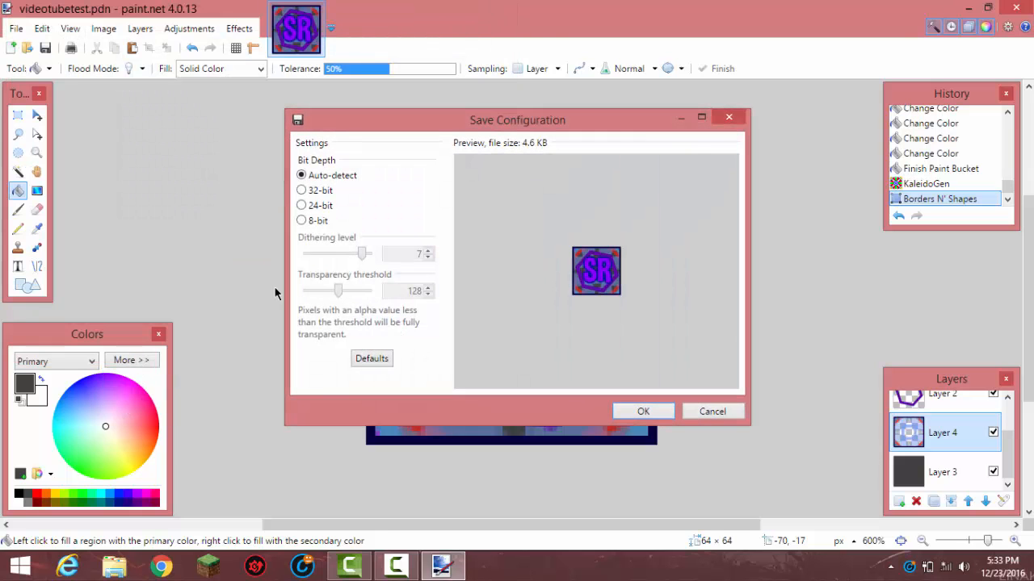
left_click(653, 412)
left_click(540, 316)
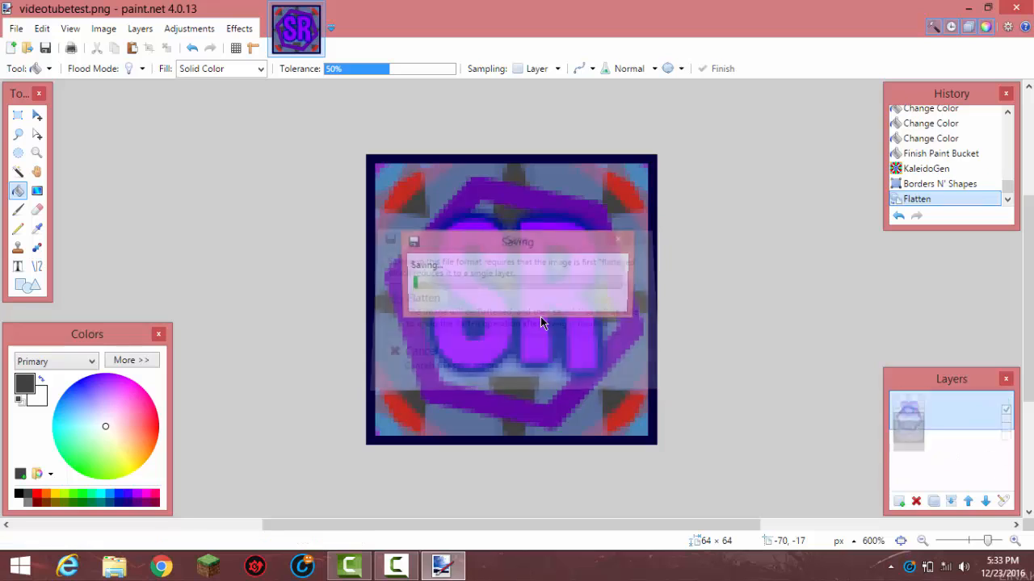
left_click(1026, 7)
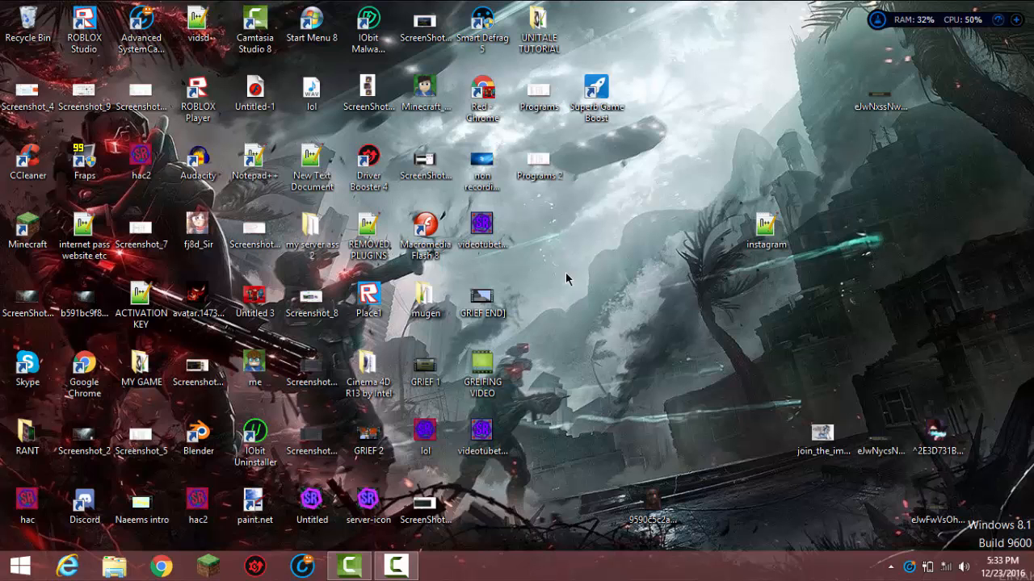
Step: Open the saved videotubetest PNG from the desktop in Windows Photo Viewer, inspect the icon enlarged, and close the viewer
left_click(496, 235)
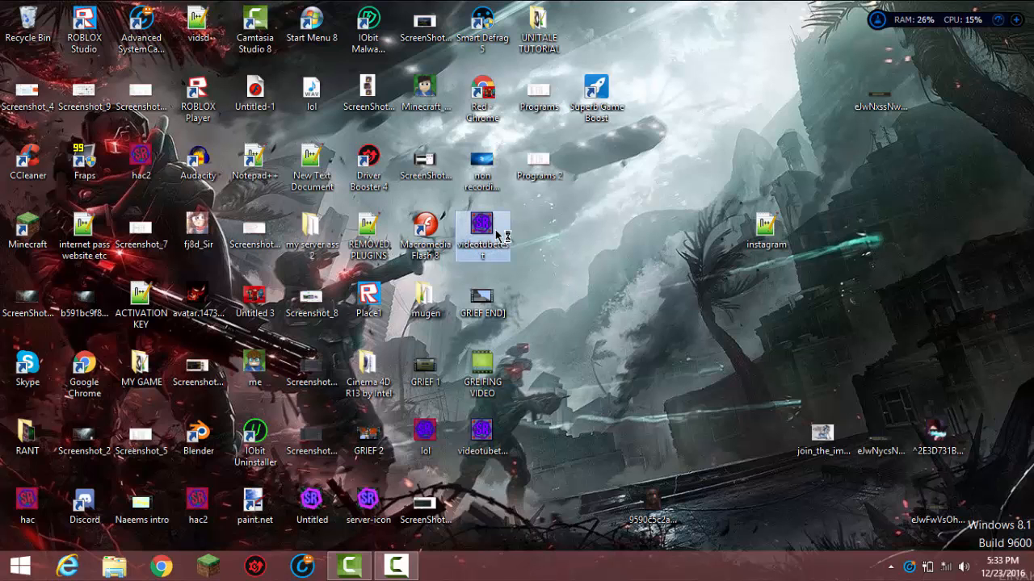
double_click(495, 234)
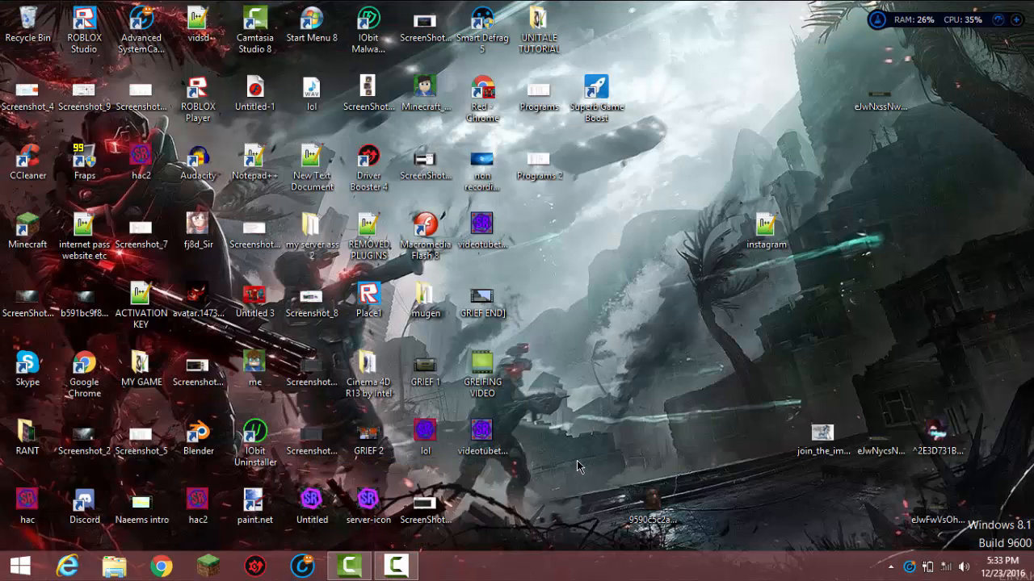
double_click(489, 433)
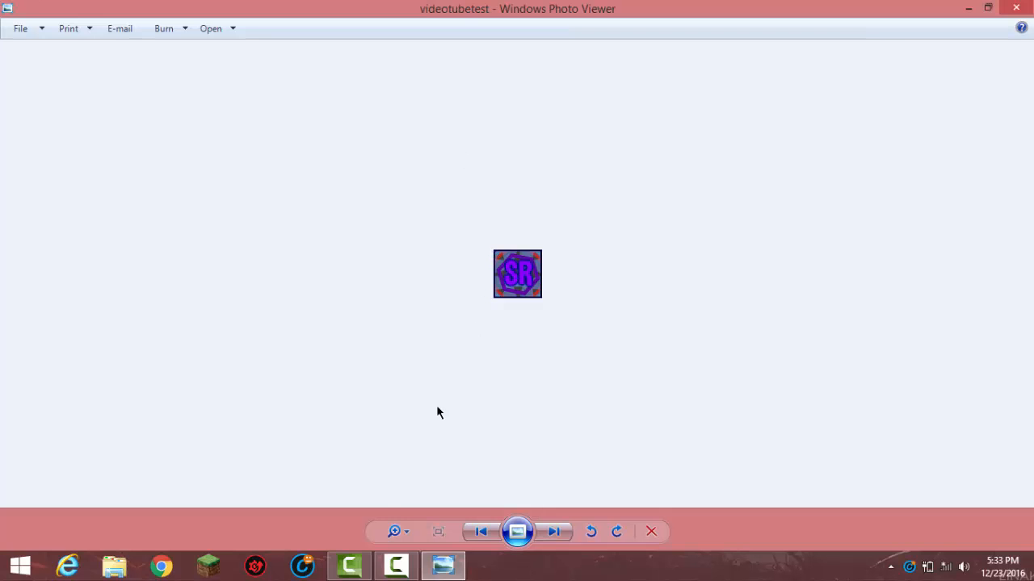
left_click(395, 532)
left_click_drag(388, 519, 406, 535)
left_click(391, 531)
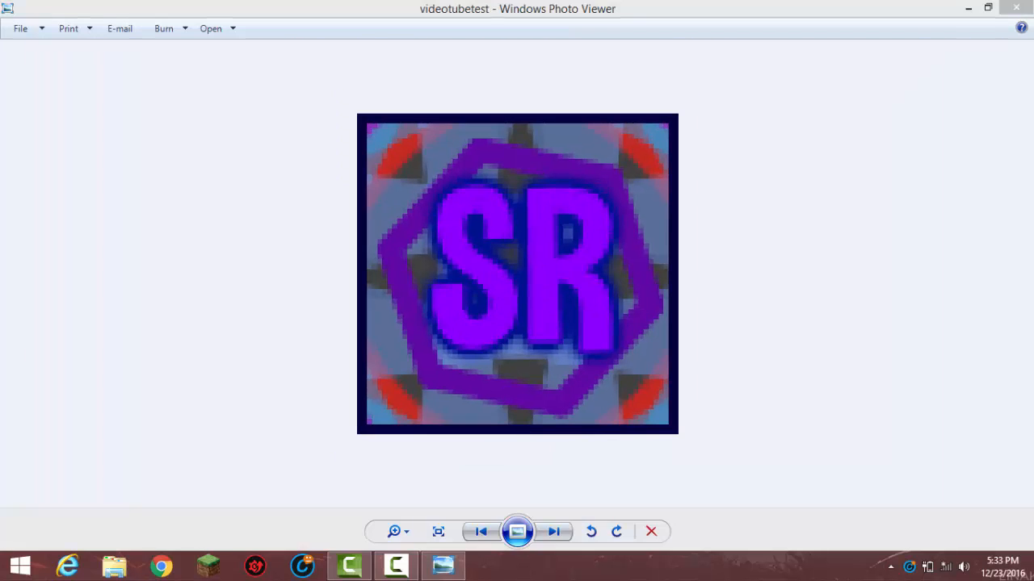
left_click(1028, 11)
Step: Reopen the layered videotubetest.pdn from the desktop in paint.net and resize the image to 250 × 250 pixels
double_click(476, 230)
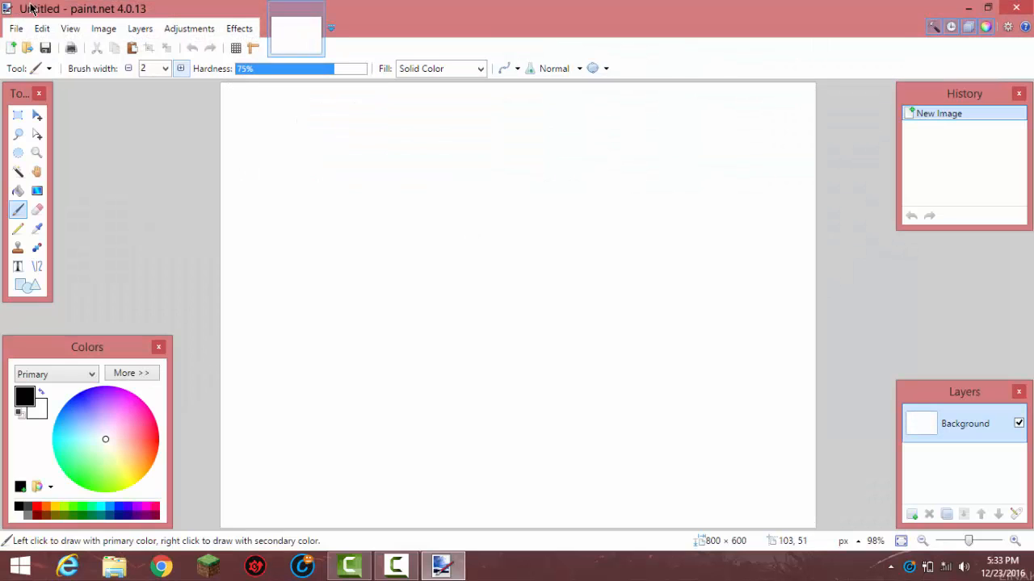
left_click(101, 29)
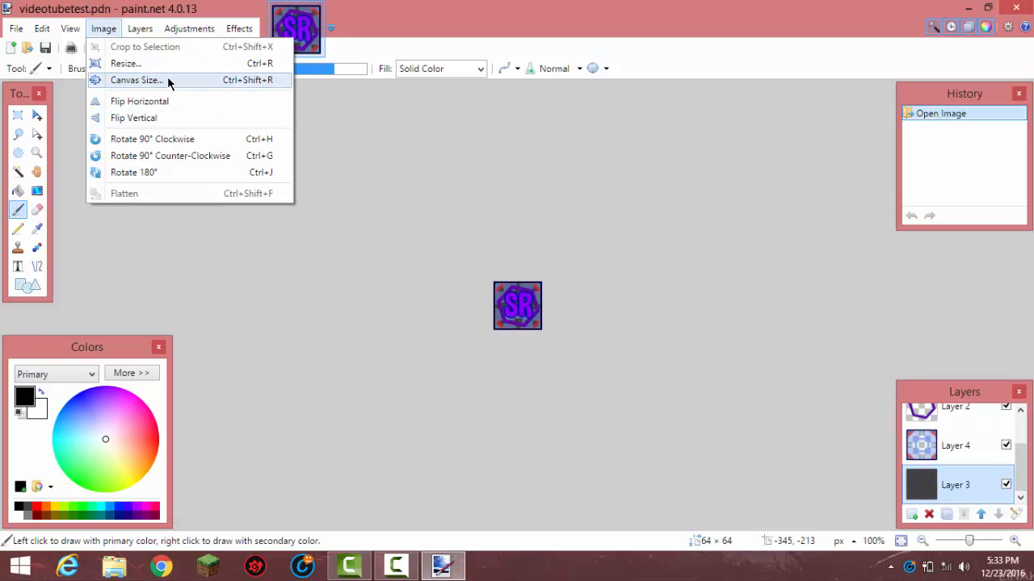
left_click(158, 68)
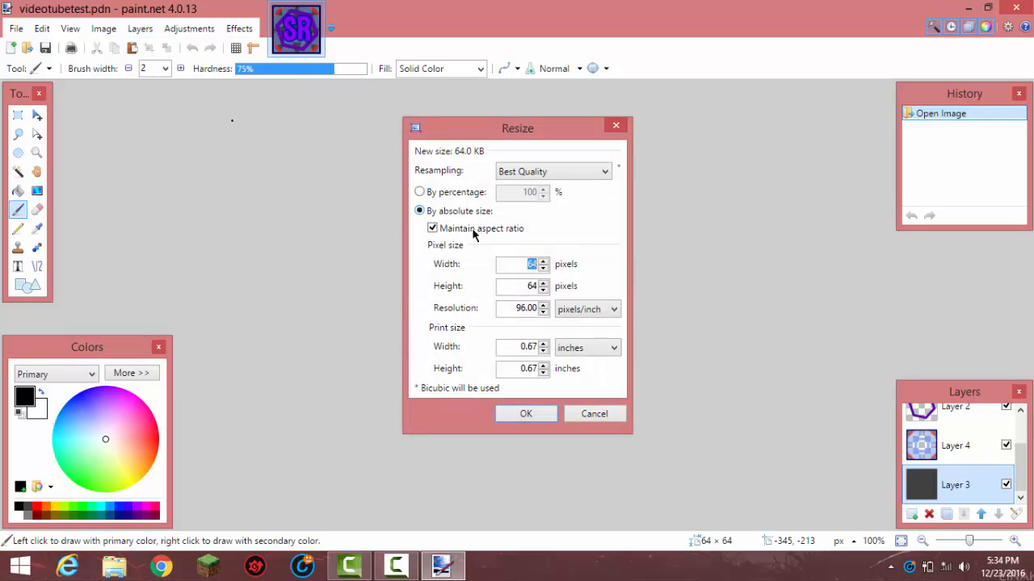
type("250")
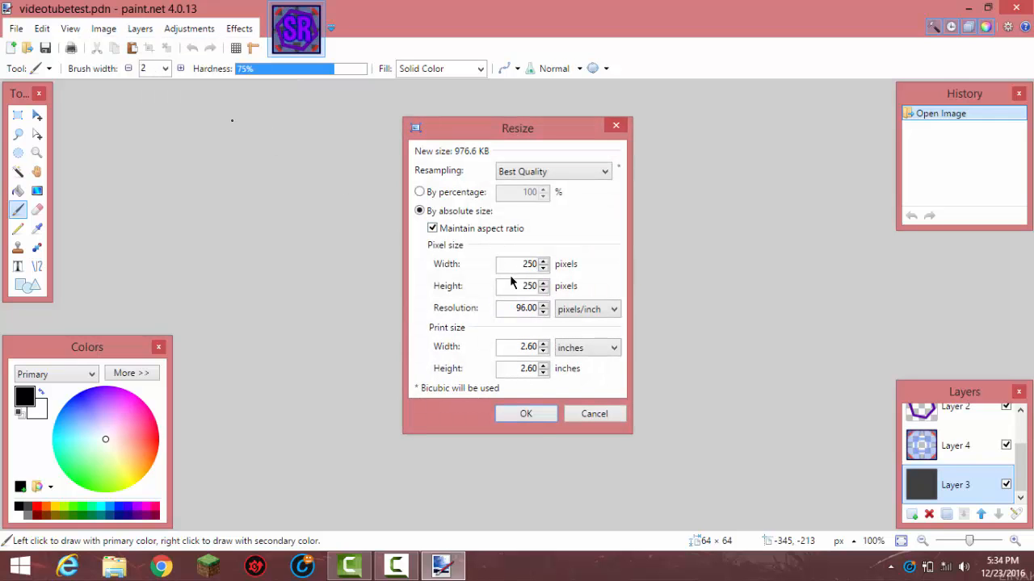
left_click(526, 413)
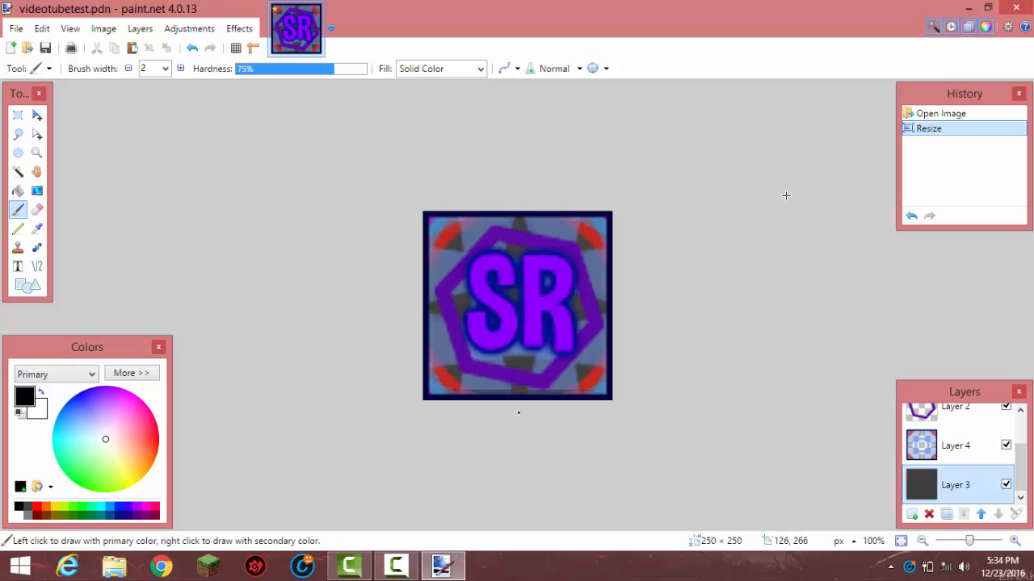
Step: Start saving a copy of the resized icon to the Desktop with PNG as the file type
left_click(16, 29)
left_click(33, 150)
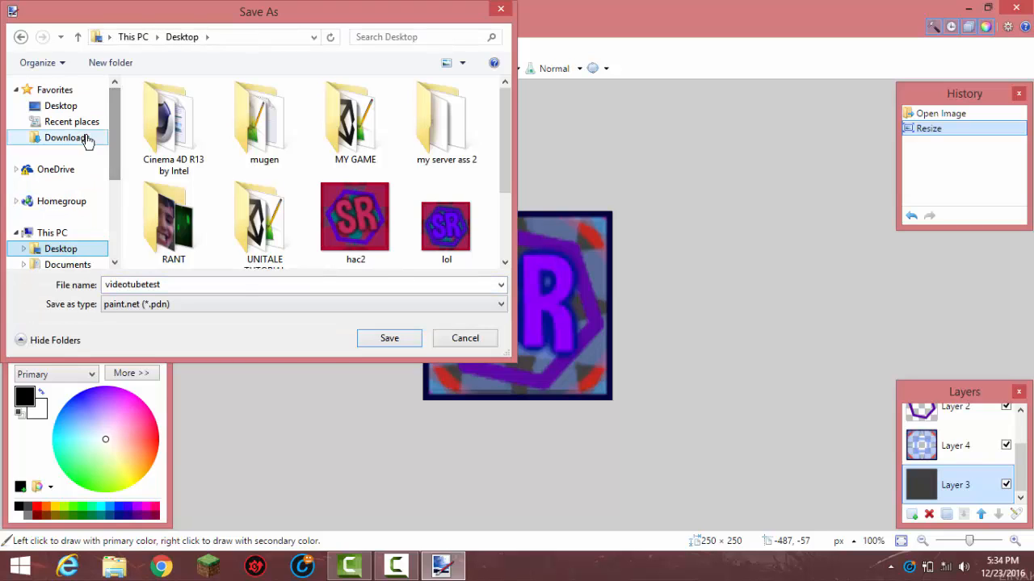
left_click(88, 111)
left_click(122, 305)
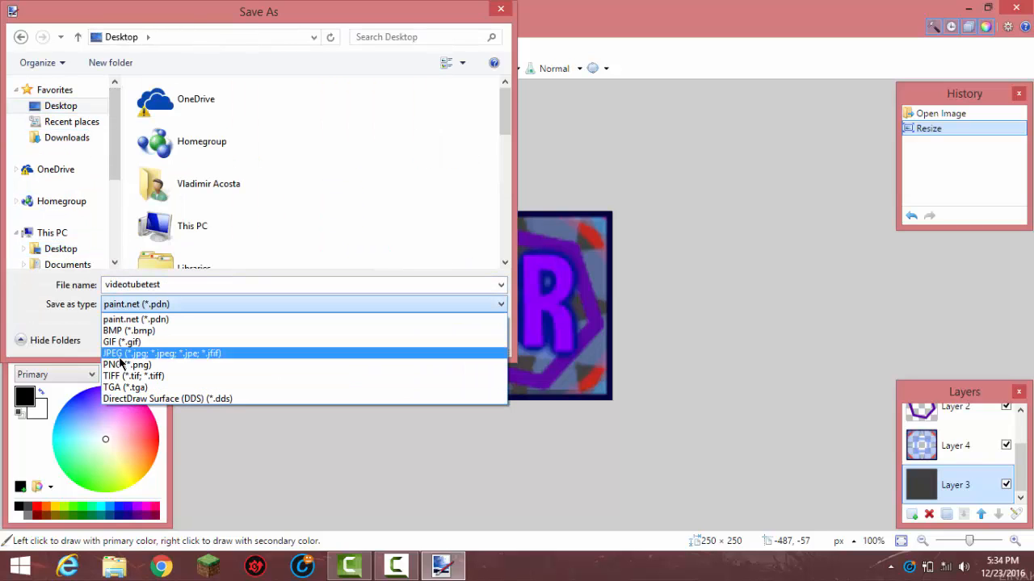
left_click(121, 377)
left_click(136, 306)
left_click(133, 366)
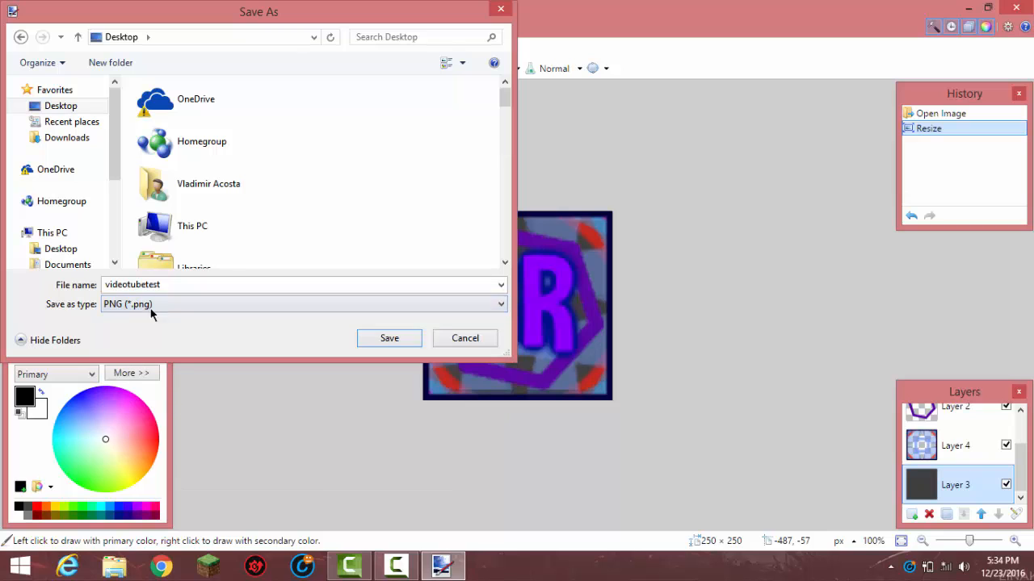
Step: Name the PNG copy videotubetest250, save it flattened with auto-detected bit depth, and close the program
double_click(161, 285)
left_click(162, 284)
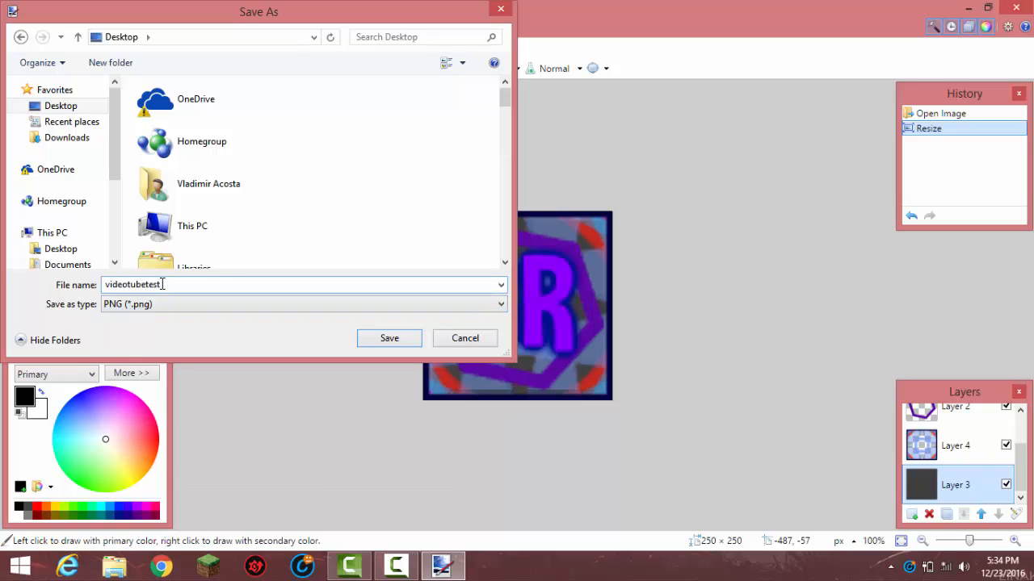
type("250")
key("Return")
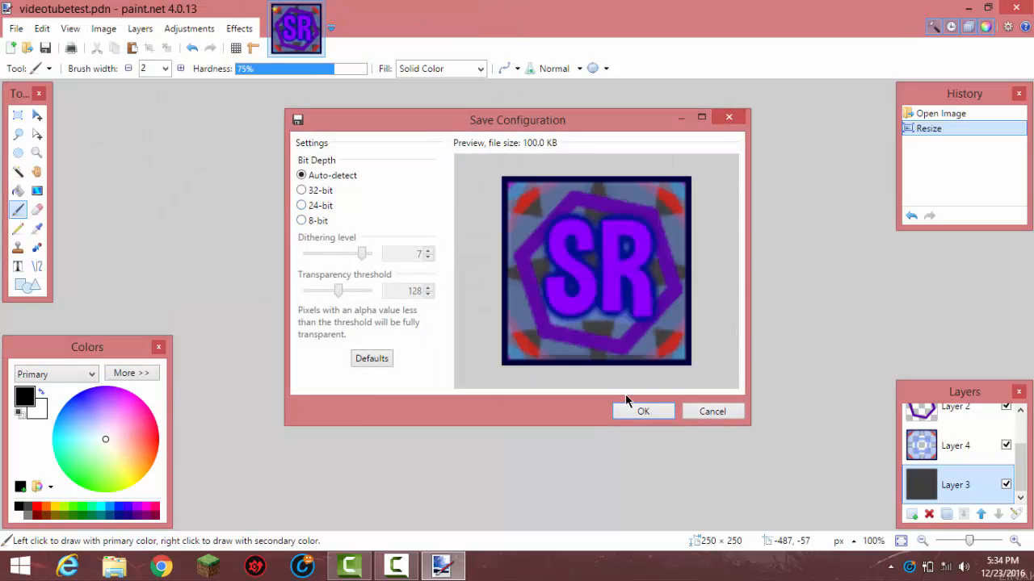
left_click(628, 404)
left_click(561, 303)
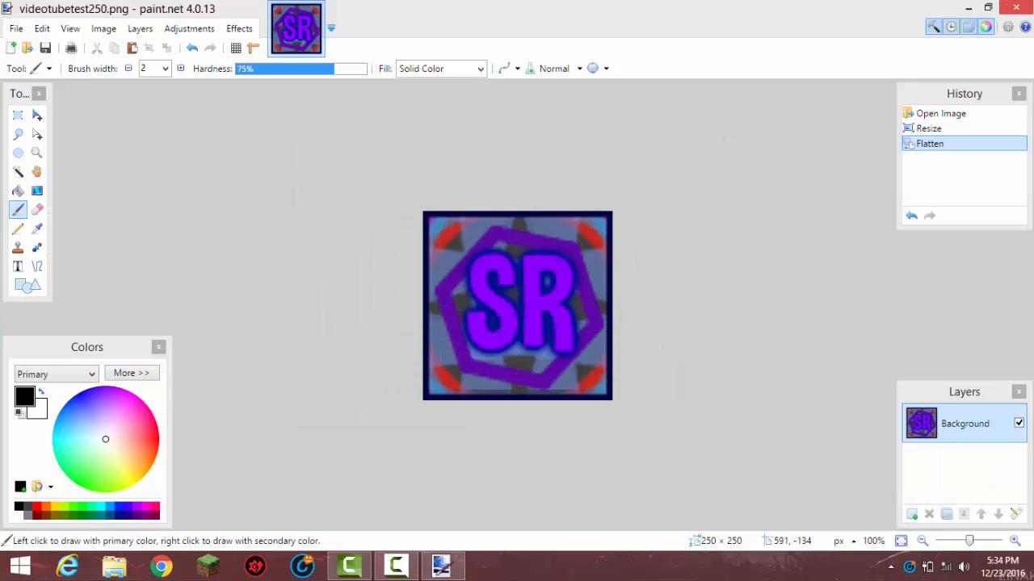
left_click(1015, 8)
mouse_move(408, 573)
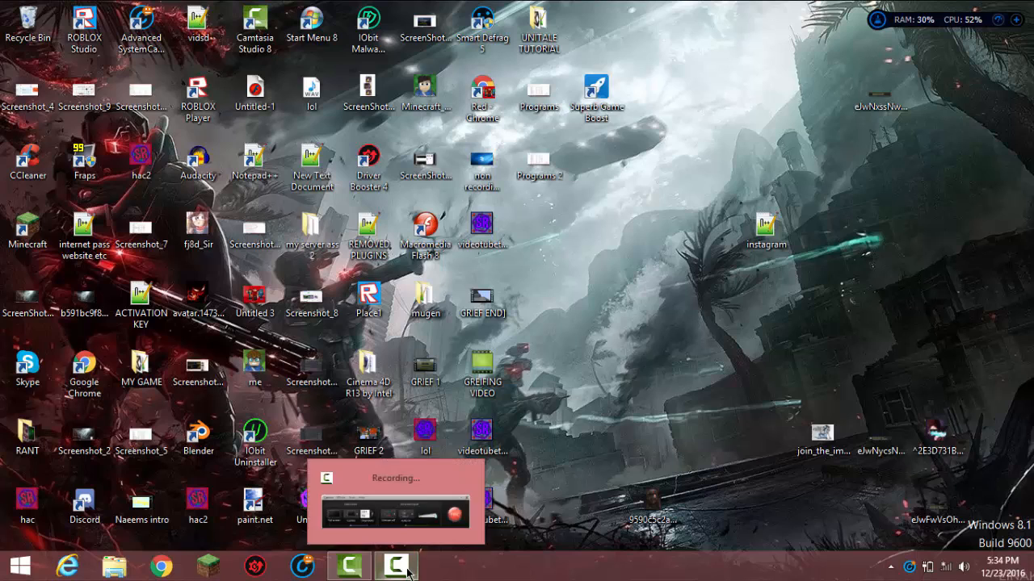